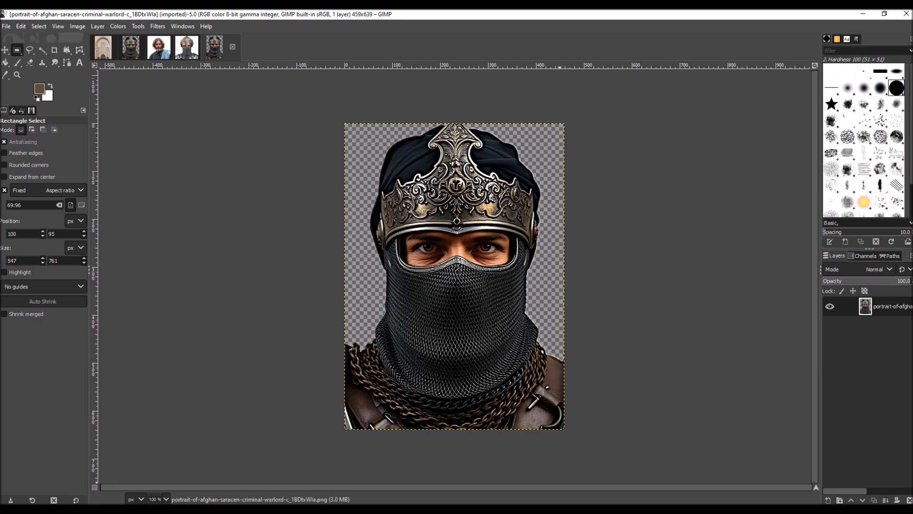
Step: Switch to Knight.rtf in WordPad and highlight the phrase "uniform white background" in two of the portrait prompts
{"action": "left_click", "coordinate": [477, 509]}
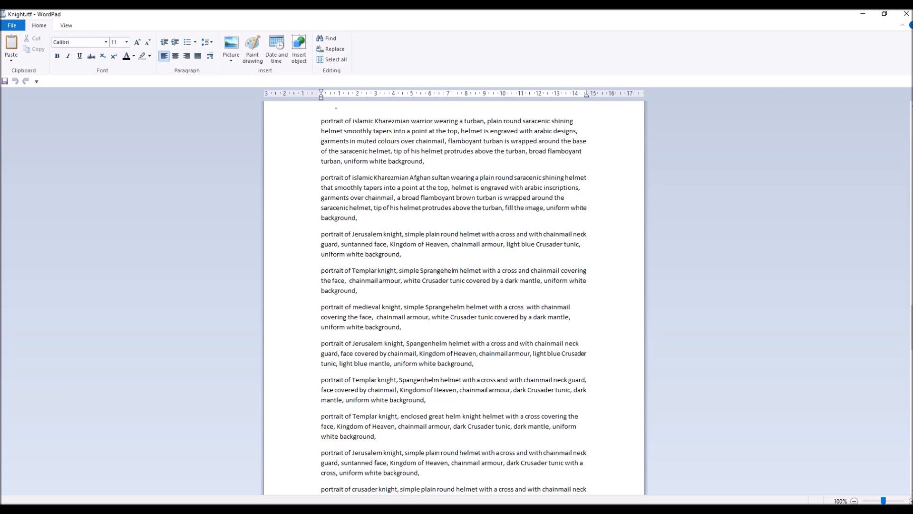
{"action": "left_click_drag", "start_coordinate": [344, 161], "coordinate": [422, 161]}
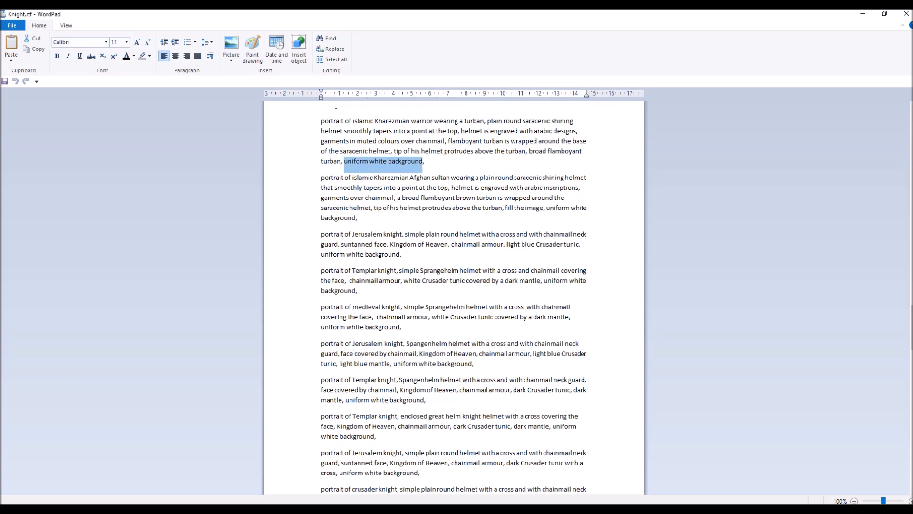
{"action": "left_click_drag", "start_coordinate": [321, 327], "coordinate": [399, 327]}
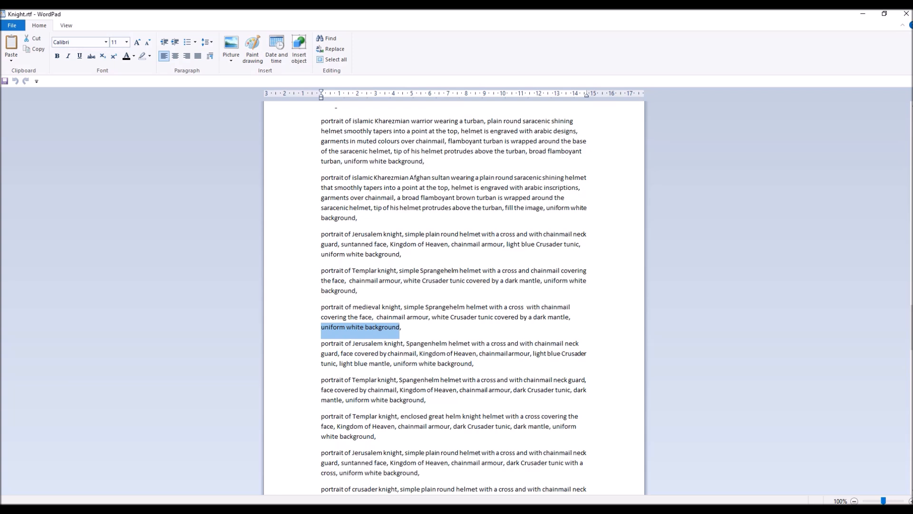
Step: Back in GIMP, set brightness to 12 and contrast to 12 on the masked warrior portrait with the orange turban
{"action": "mouse_move", "coordinate": [595, 509]}
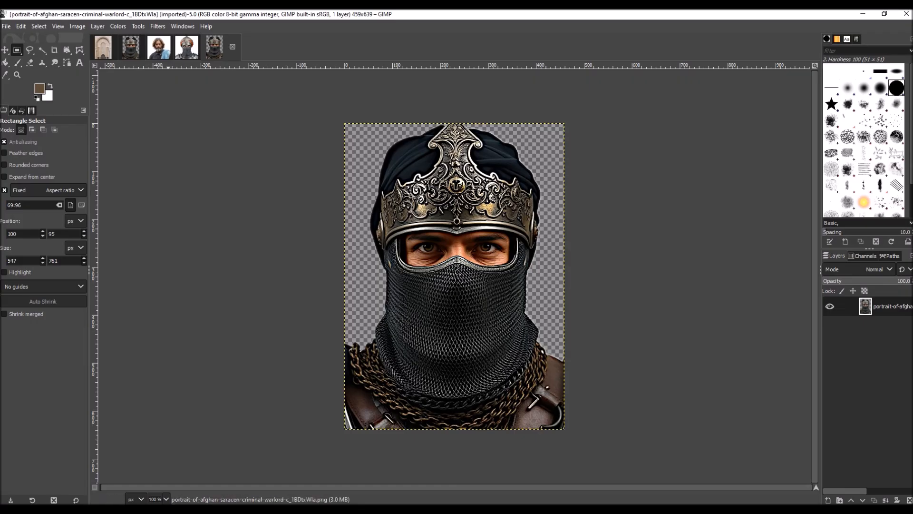
{"action": "left_click", "coordinate": [199, 47]}
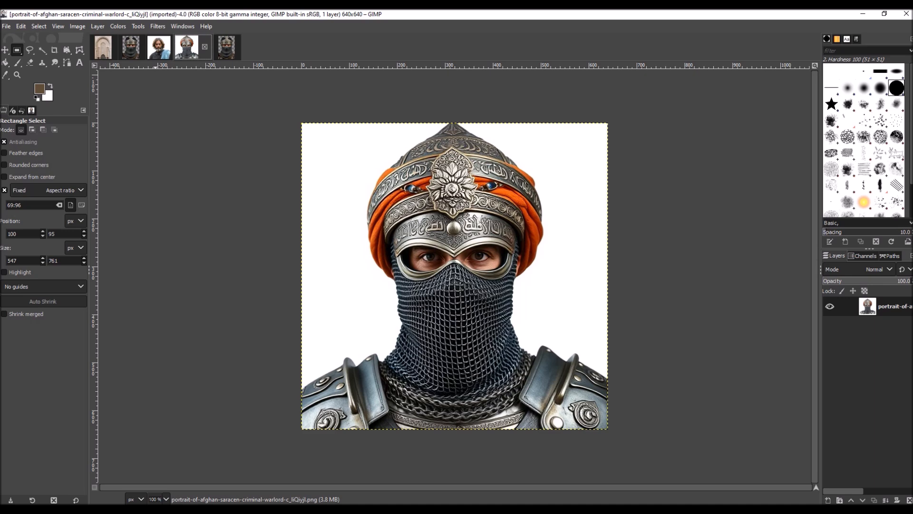
{"action": "left_click", "coordinate": [158, 46]}
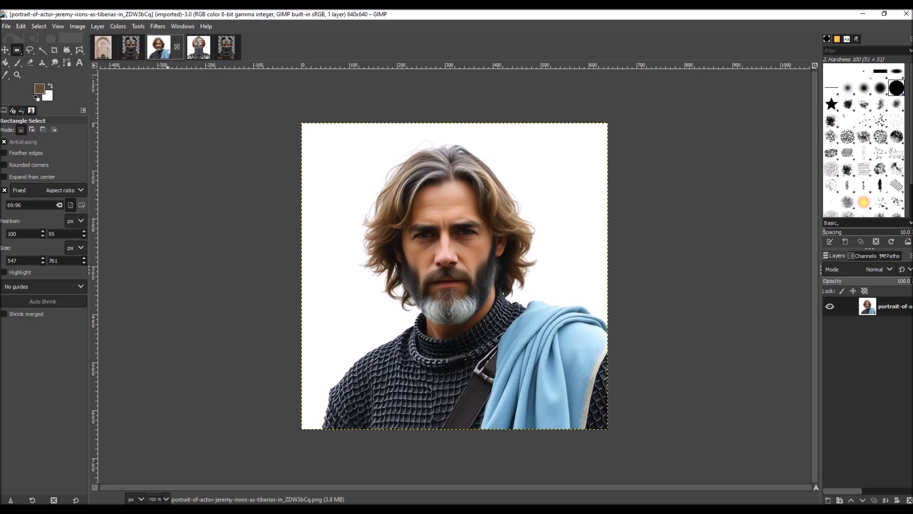
{"action": "left_click", "coordinate": [198, 48]}
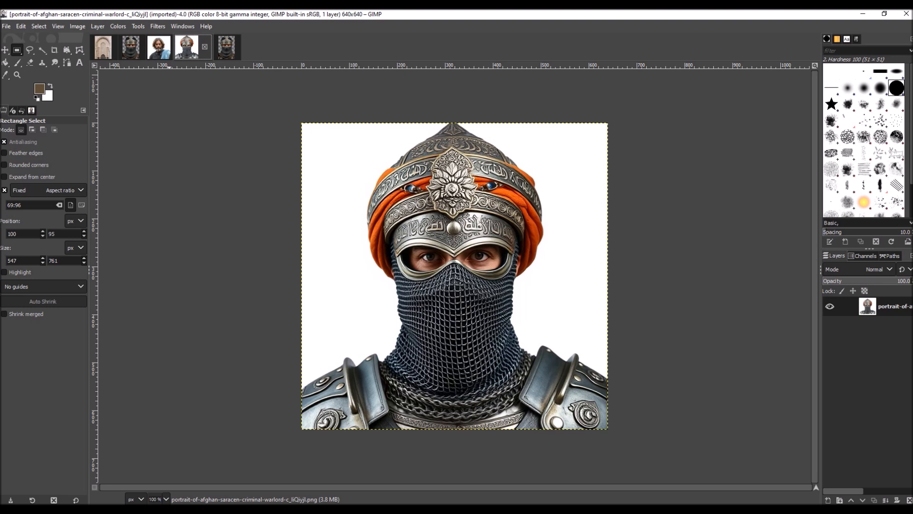
{"action": "left_click", "coordinate": [118, 27]}
{"action": "left_click", "coordinate": [118, 27]}
{"action": "left_click", "coordinate": [118, 27]}
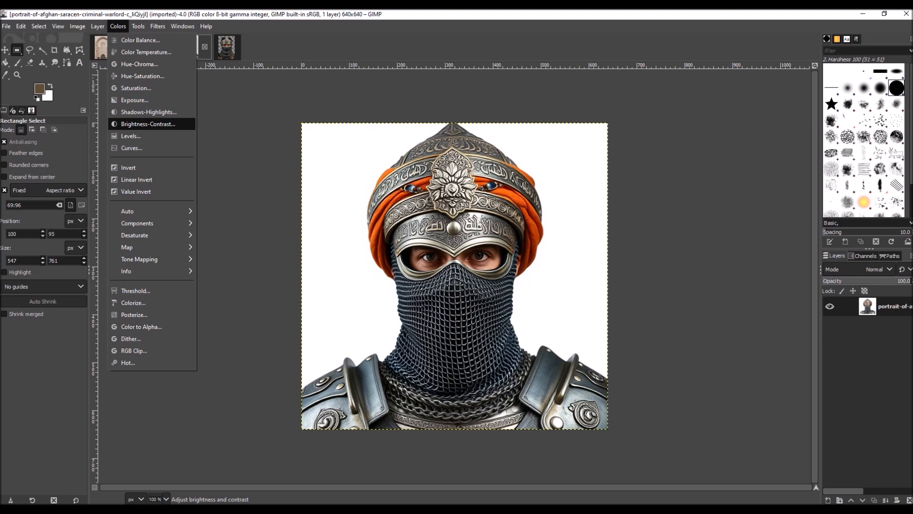
{"action": "left_click", "coordinate": [143, 124]}
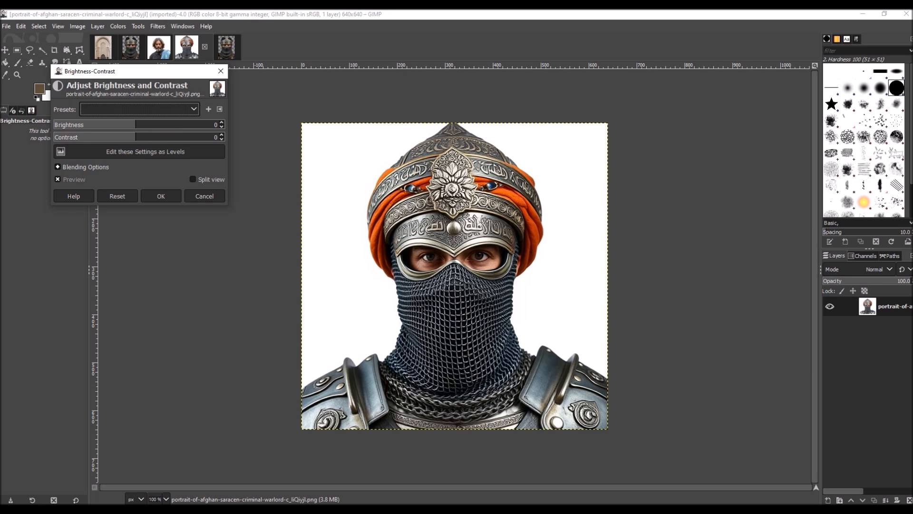
{"action": "left_click", "coordinate": [144, 124]}
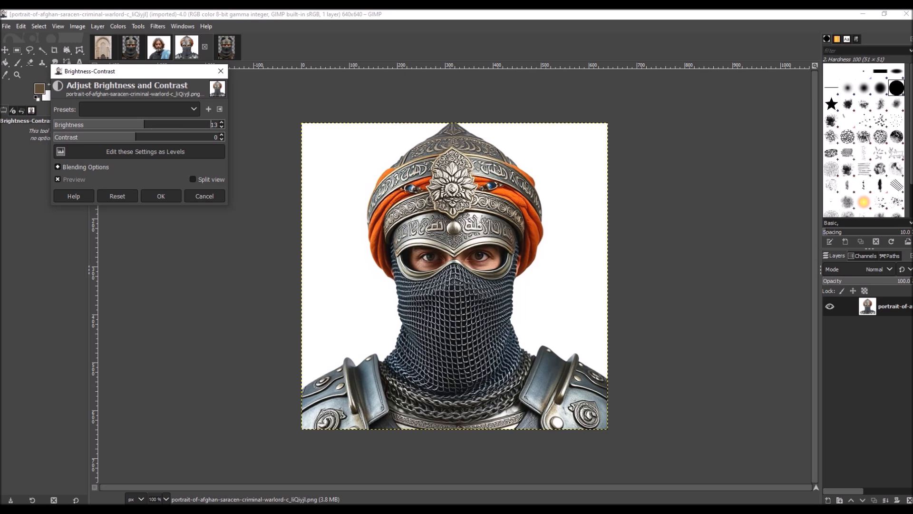
{"action": "left_click", "coordinate": [143, 137]}
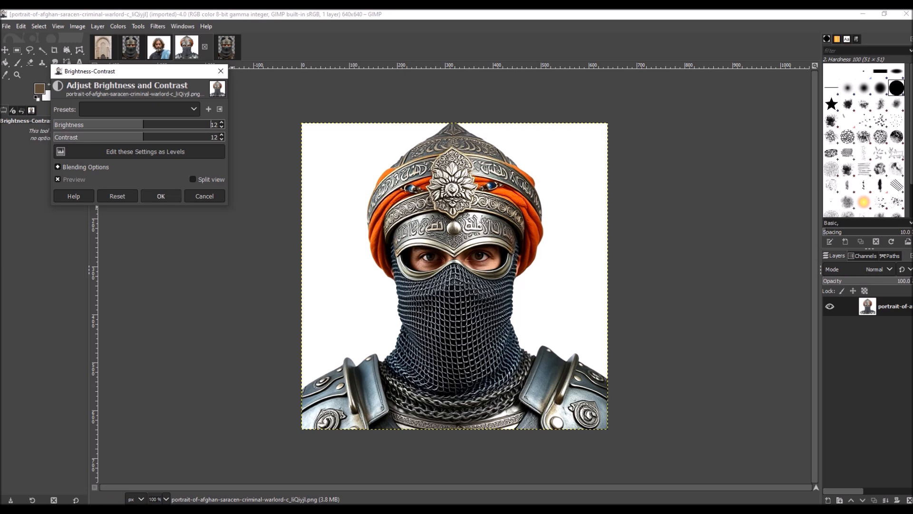
{"action": "left_click", "coordinate": [160, 196]}
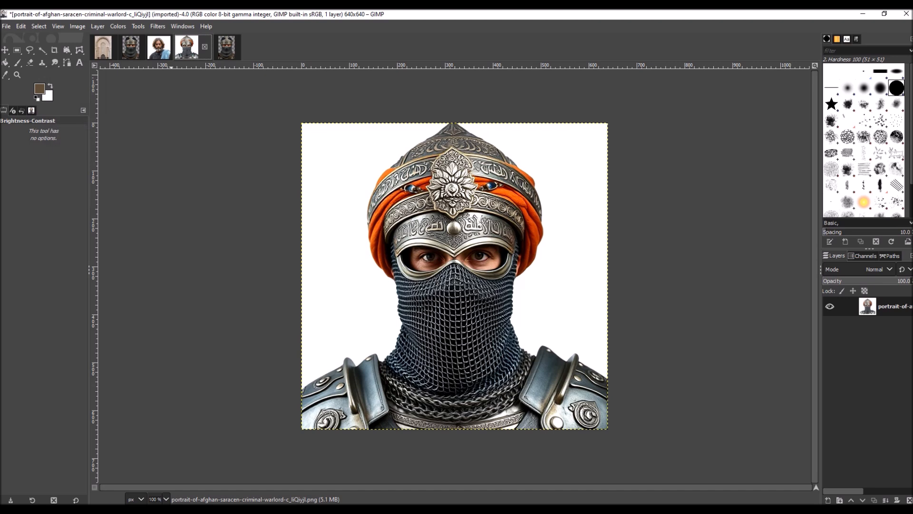
Step: Sharpen the warrior portrait twice with Unsharp Mask at radius 3, amount 0.5 and threshold 0
{"action": "left_click", "coordinate": [157, 26]}
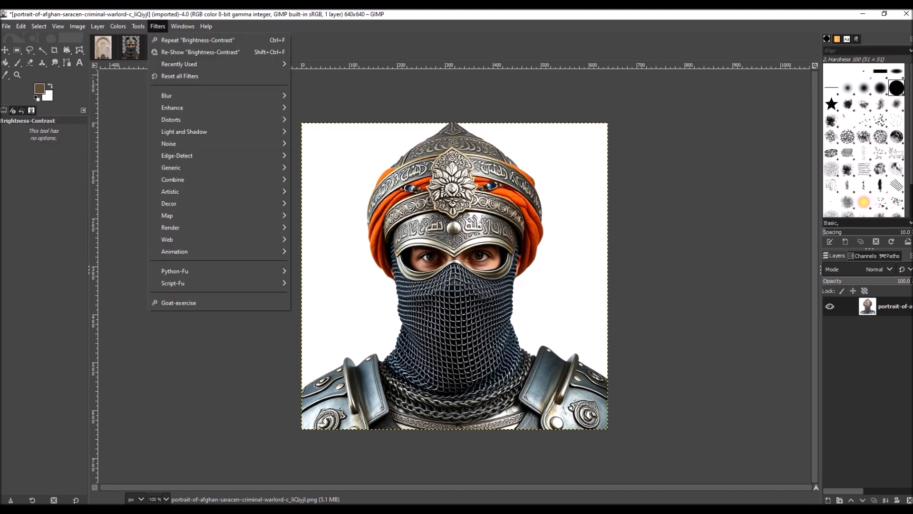
{"action": "mouse_move", "coordinate": [190, 107]}
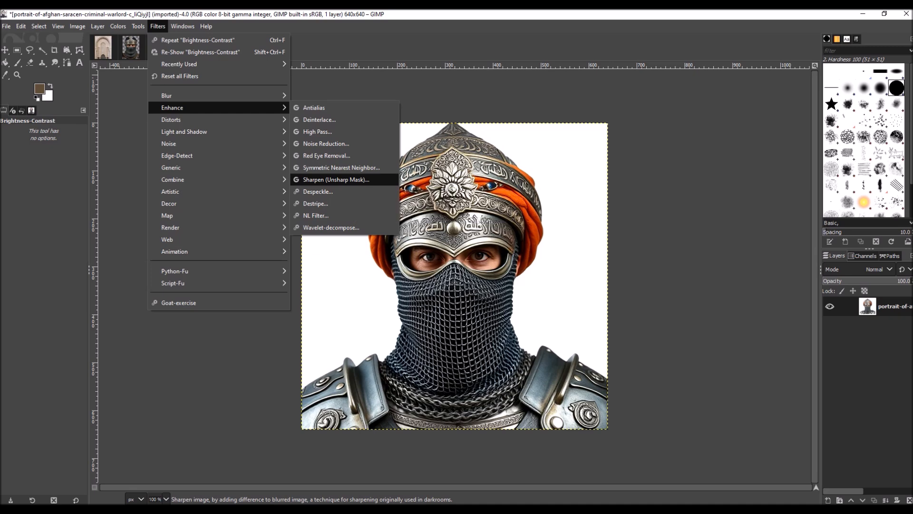
{"action": "left_click", "coordinate": [342, 180]}
{"action": "left_click_drag", "start_coordinate": [255, 148], "coordinate": [243, 124]}
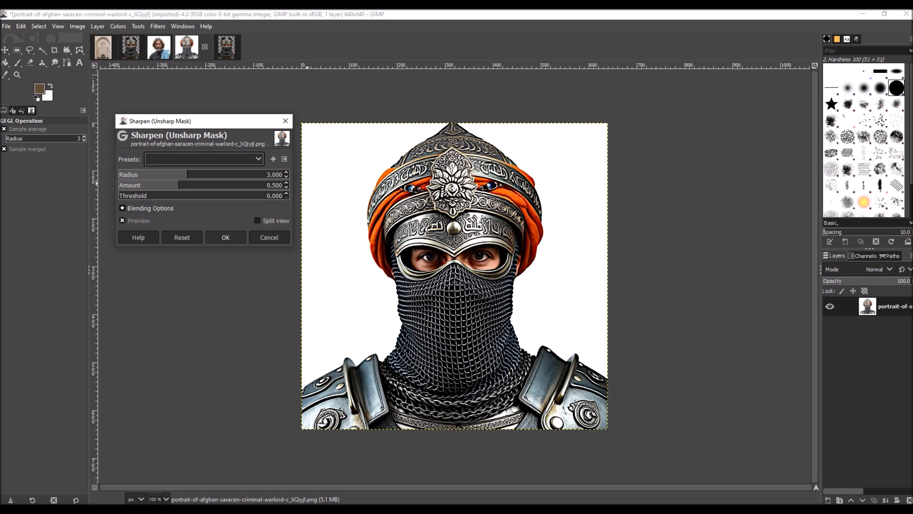
{"action": "left_click", "coordinate": [233, 236]}
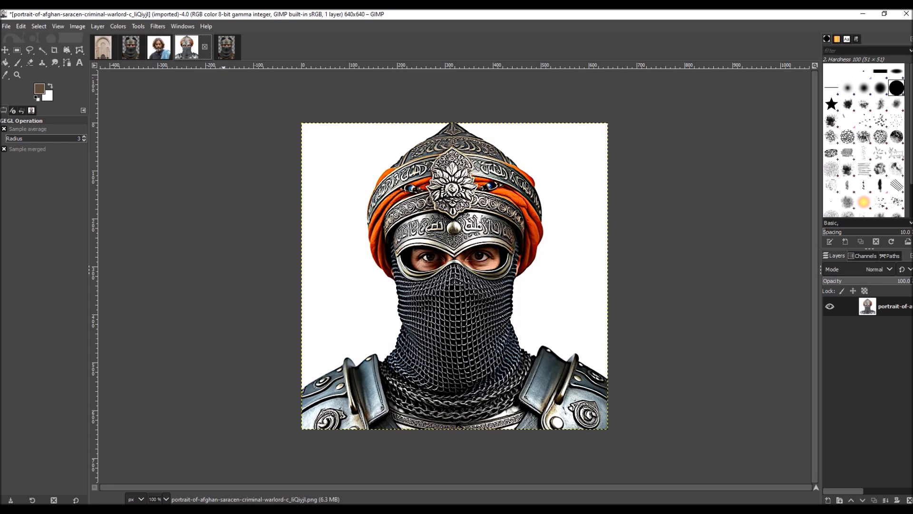
{"action": "left_click", "coordinate": [157, 26]}
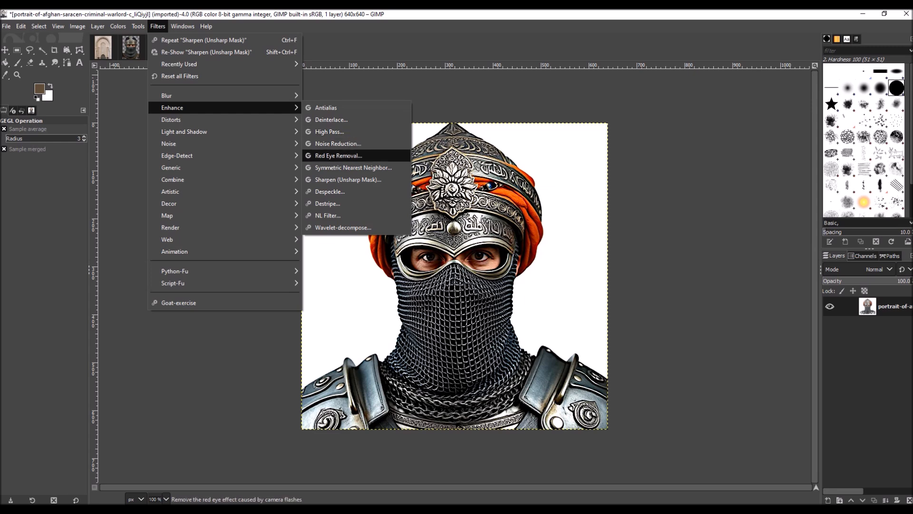
{"action": "left_click", "coordinate": [334, 180]}
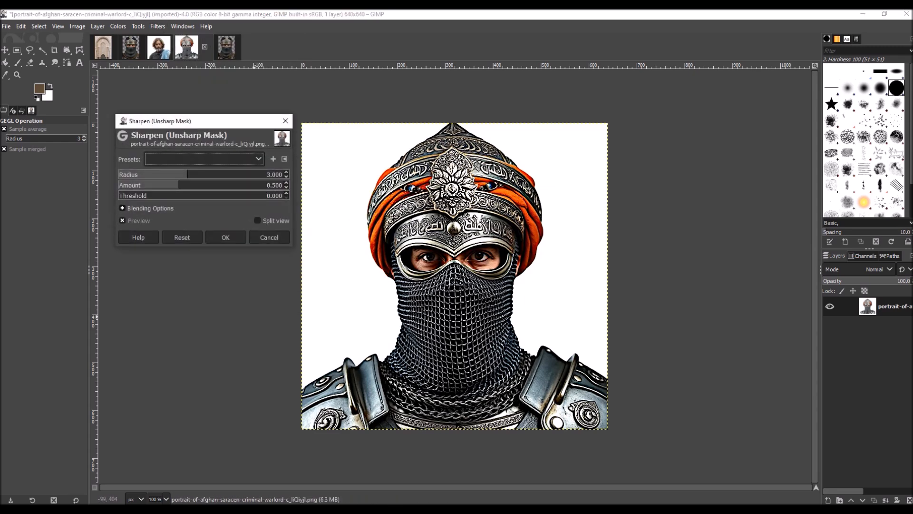
{"action": "left_click", "coordinate": [231, 237]}
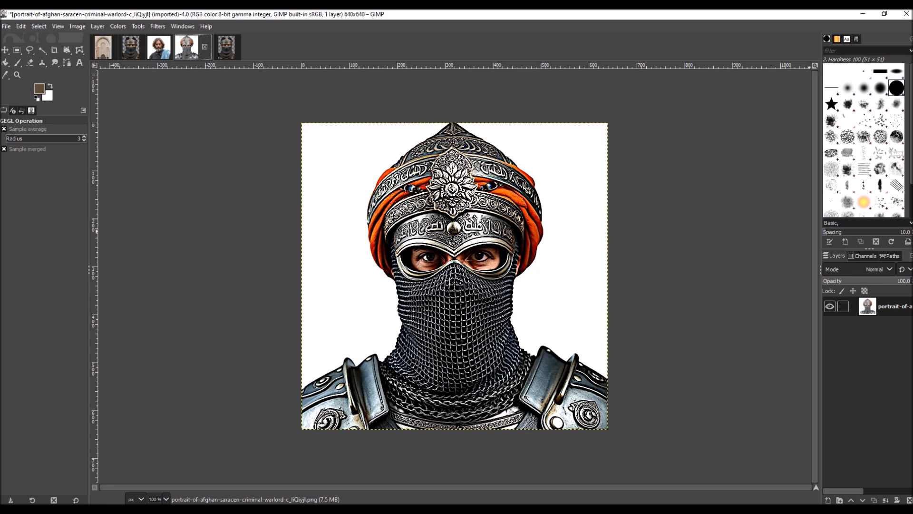
Step: Add an alpha channel to the portrait layer and delete the white background on both sides of the warrior using Fuzzy Select
{"action": "right_click", "coordinate": [833, 305]}
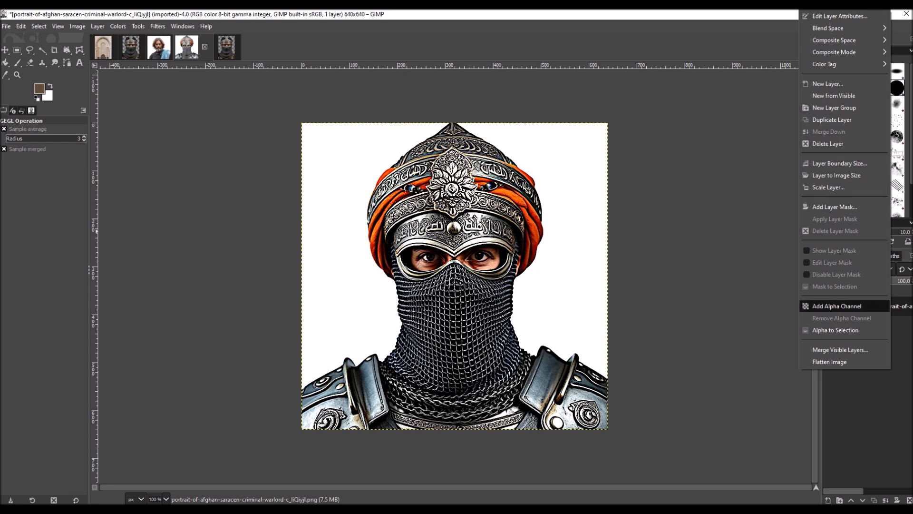
{"action": "left_click", "coordinate": [837, 306]}
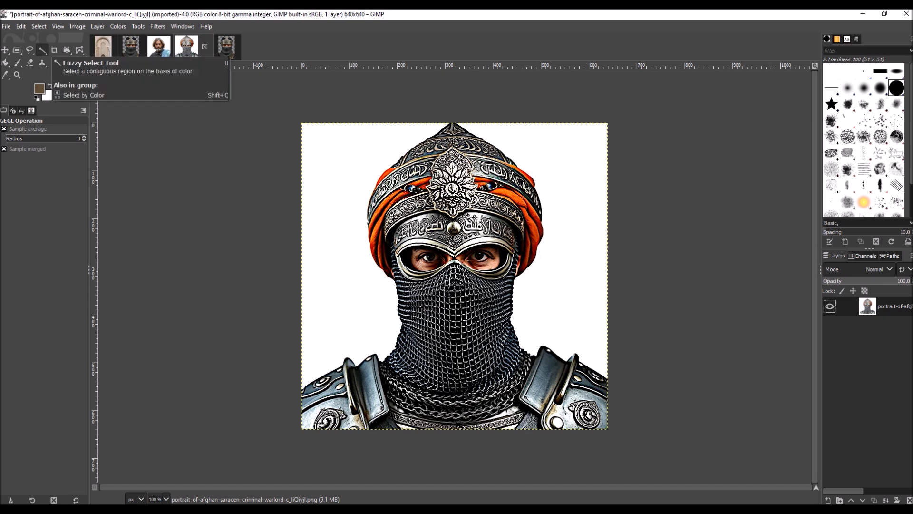
{"action": "left_click", "coordinate": [138, 26]}
{"action": "mouse_move", "coordinate": [171, 40]}
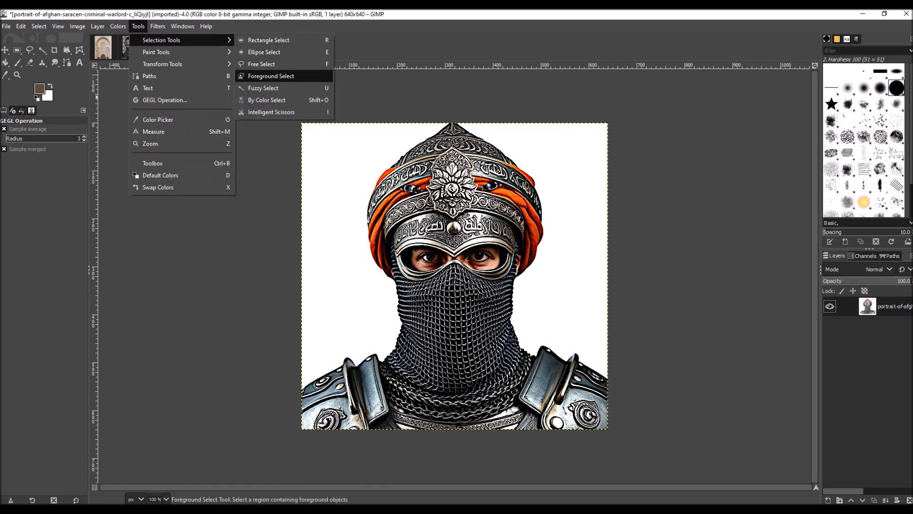
{"action": "mouse_move", "coordinate": [97, 26]}
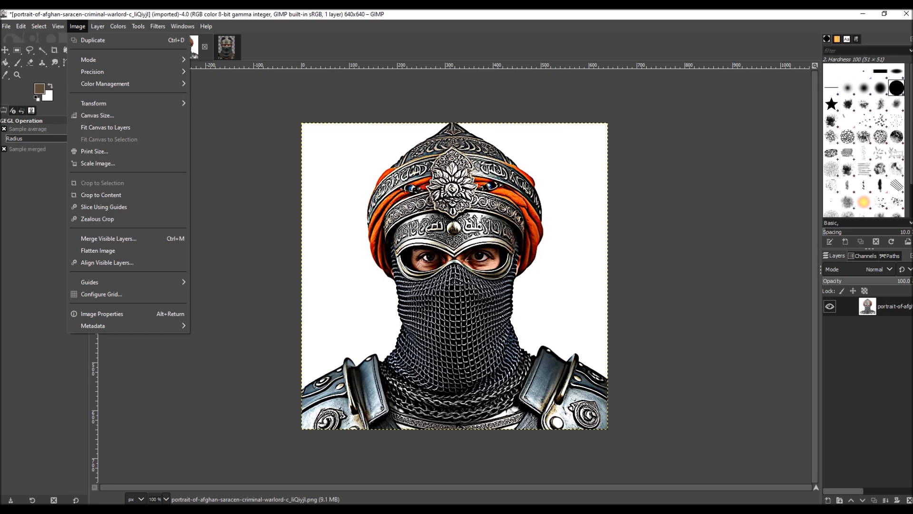
{"action": "left_click", "coordinate": [42, 50]}
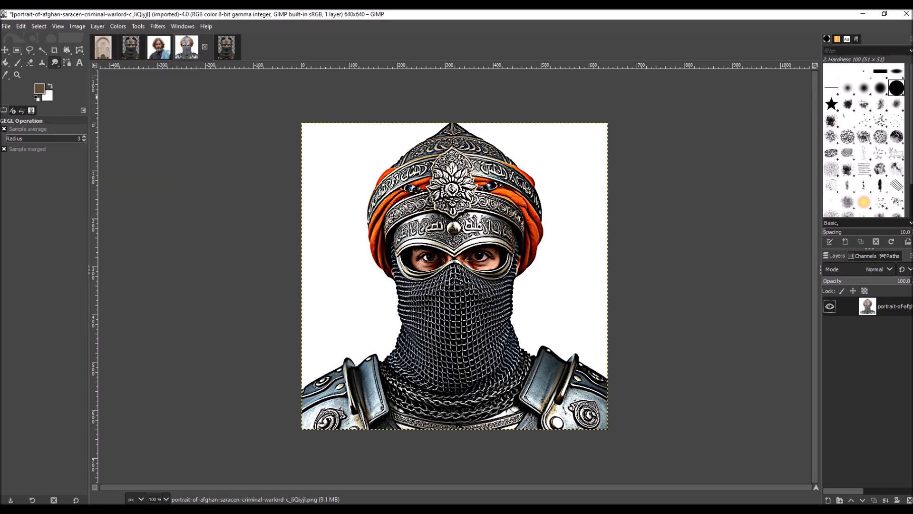
{"action": "left_click", "coordinate": [43, 50]}
{"action": "left_click", "coordinate": [332, 161]}
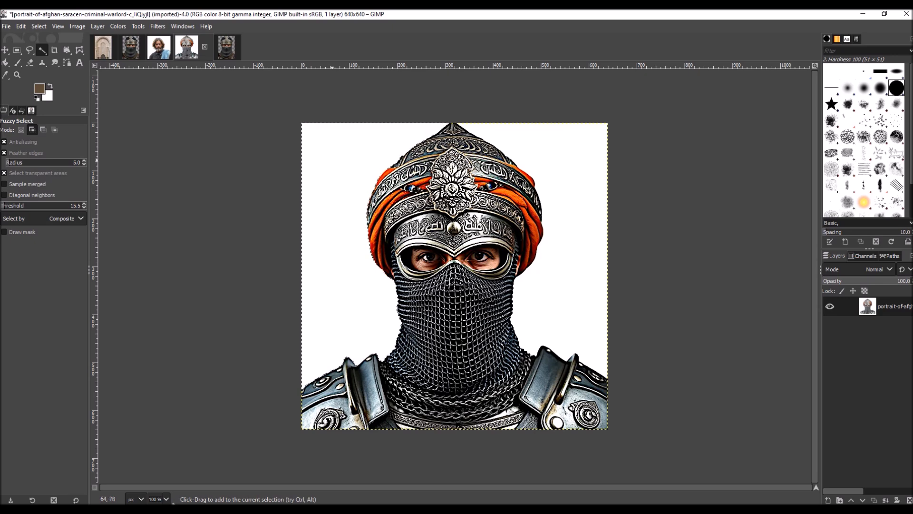
{"action": "key", "text": "Delete"}
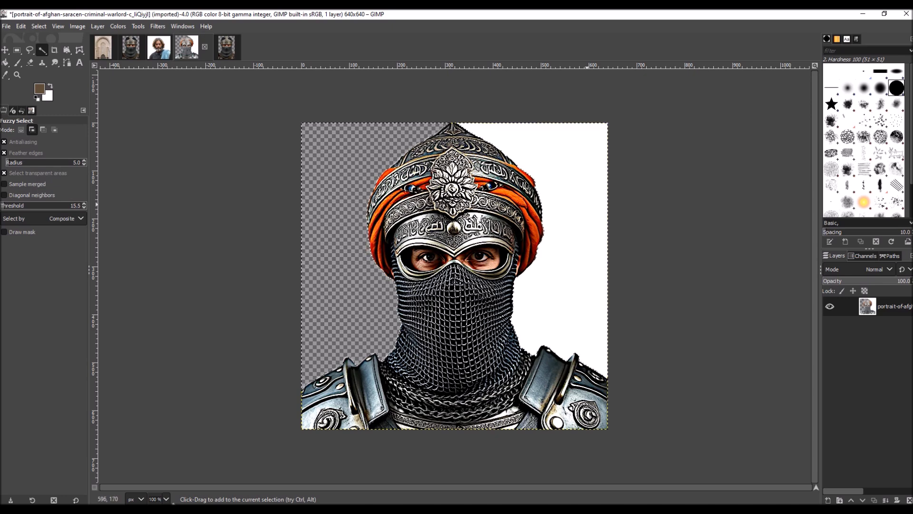
{"action": "key", "text": "Delete"}
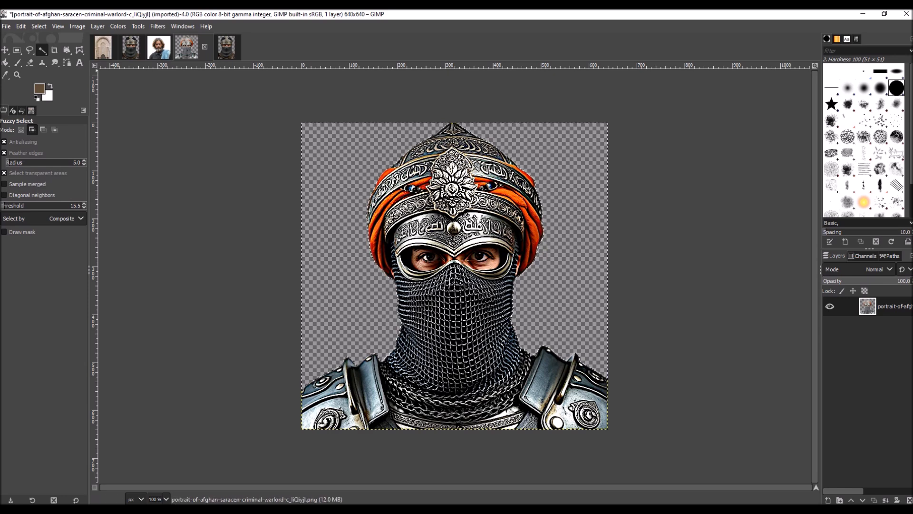
{"action": "left_click", "coordinate": [6, 27]}
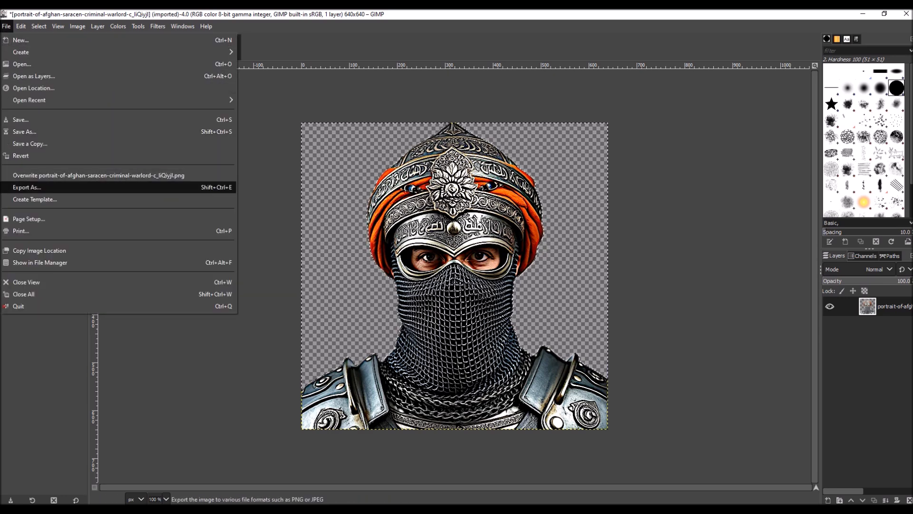
{"action": "key", "text": "Escape"}
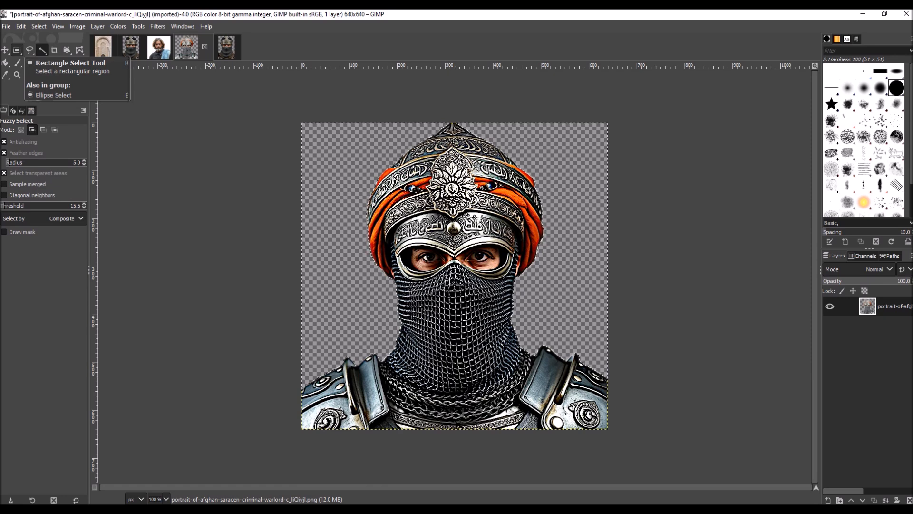
Step: Crop the image to a 456 × 634 px rectangular selection with fixed 69:96 aspect ratio at position 91, 4, framing the warrior
{"action": "left_click", "coordinate": [17, 49]}
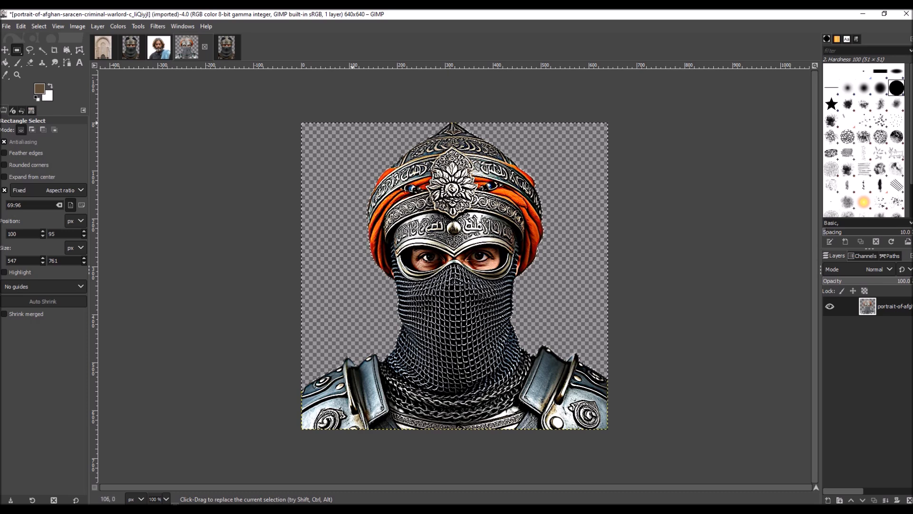
{"action": "left_click_drag", "start_coordinate": [352, 123], "coordinate": [541, 424]}
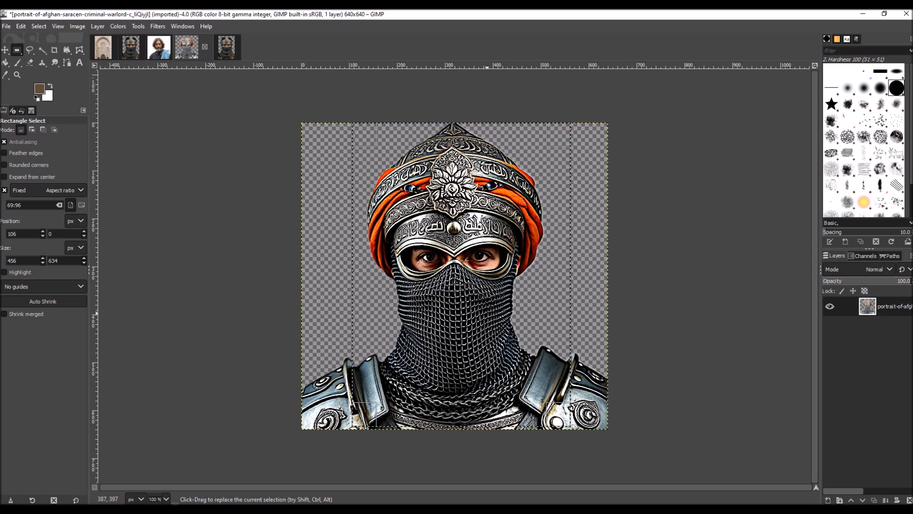
{"action": "left_click_drag", "start_coordinate": [485, 312], "coordinate": [479, 313]}
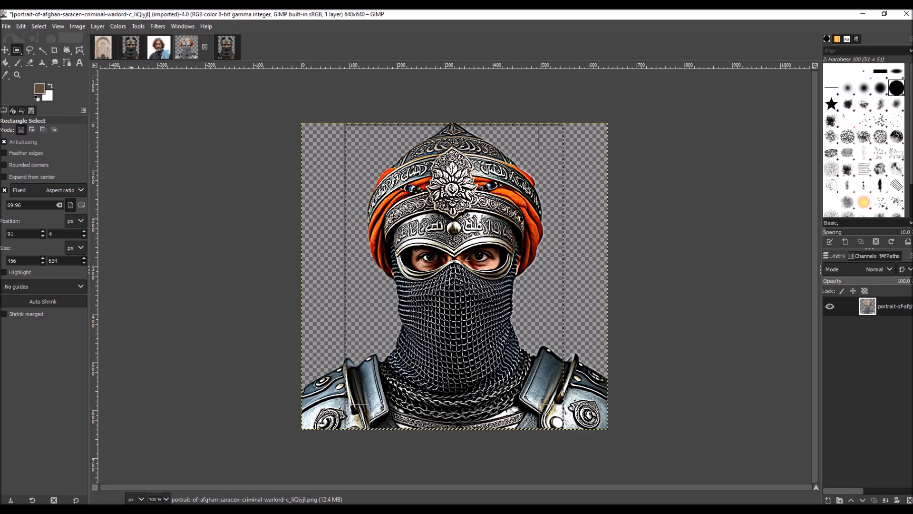
{"action": "left_click", "coordinate": [78, 26]}
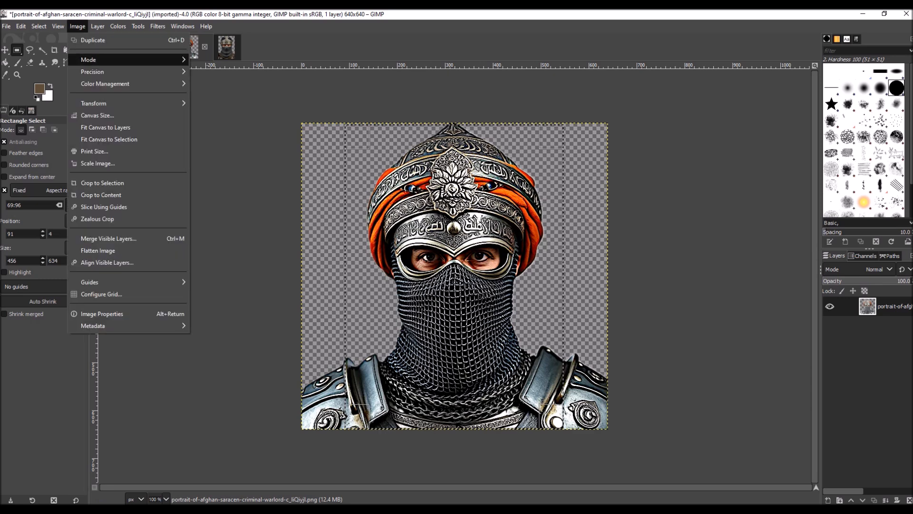
{"action": "left_click", "coordinate": [102, 182]}
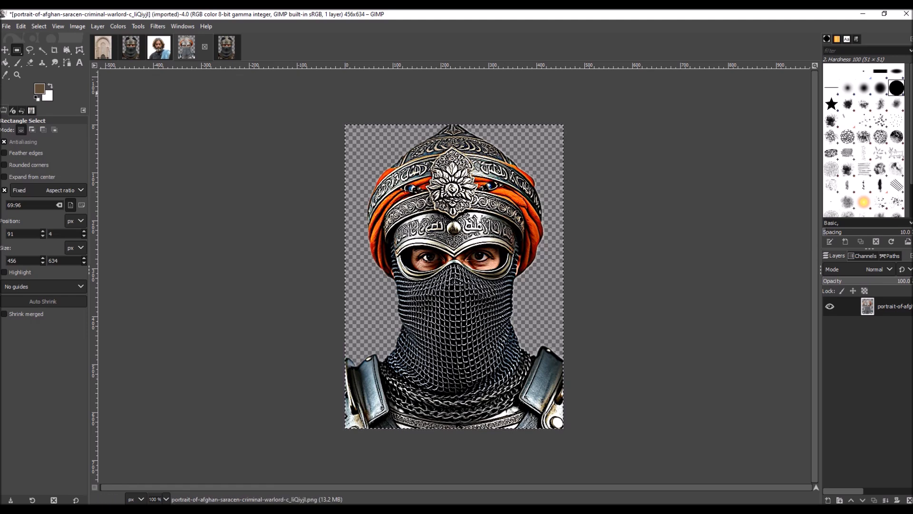
Step: Export the cropped portrait as portrait-of-afghan-saracen-criminal-warlord-c_liQiyjla.png in the best Kharezm folder with the default PNG options
{"action": "left_click", "coordinate": [6, 26]}
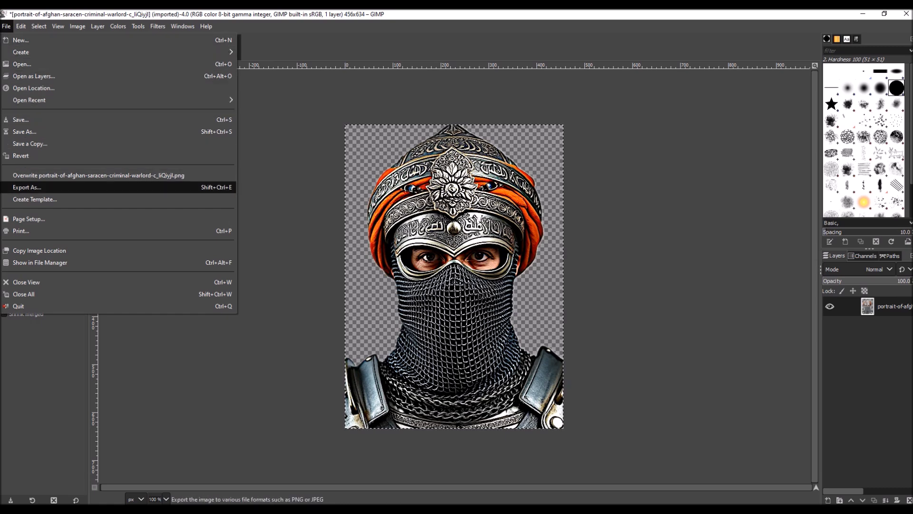
{"action": "left_click", "coordinate": [26, 187]}
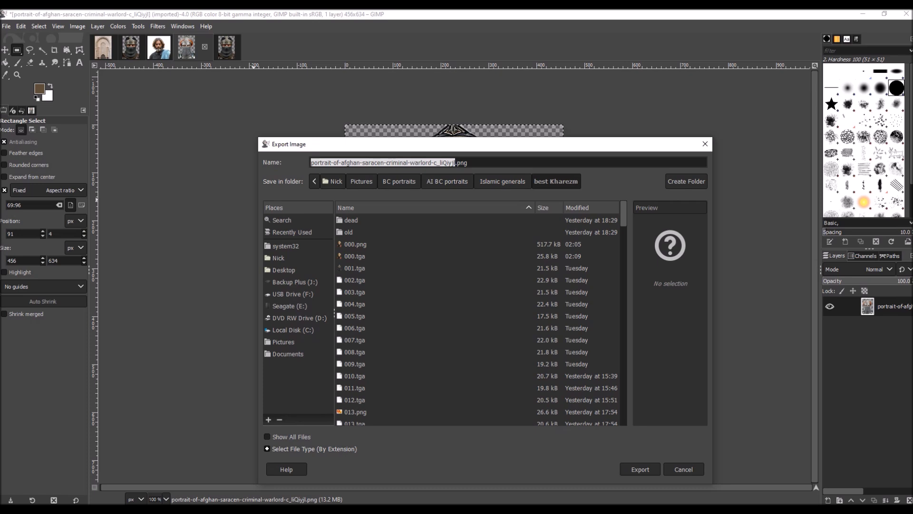
{"action": "left_click", "coordinate": [454, 162]}
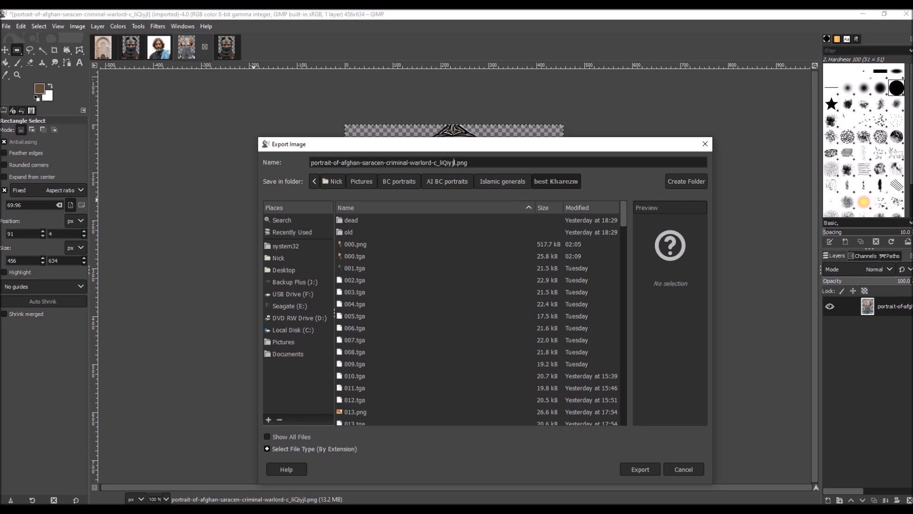
{"action": "type", "text": "a"}
{"action": "key", "text": "Return"}
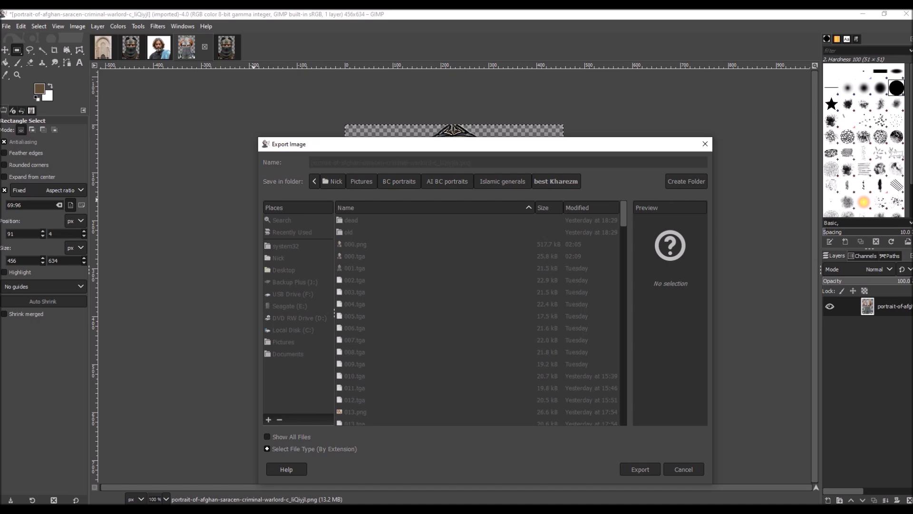
{"action": "key", "text": "Return"}
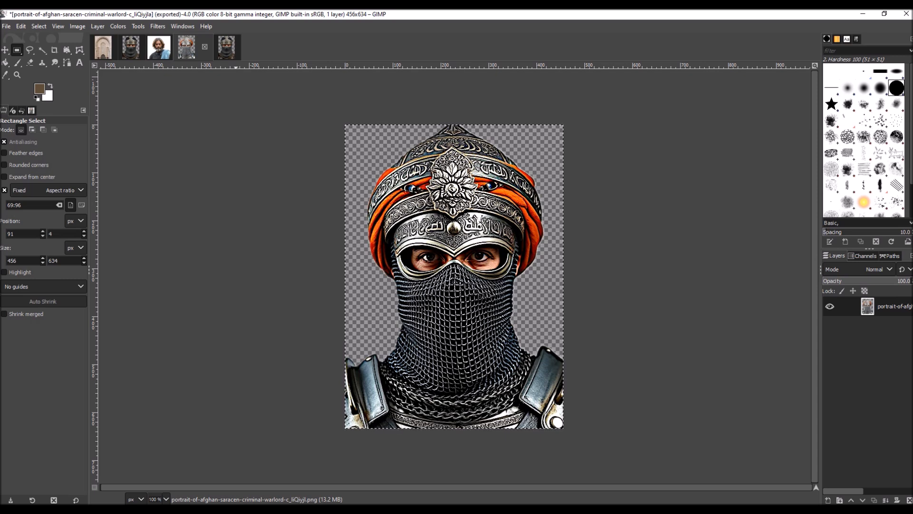
Step: Scale the portrait image down to 69 × 96 px with cubic interpolation
{"action": "left_click", "coordinate": [77, 27]}
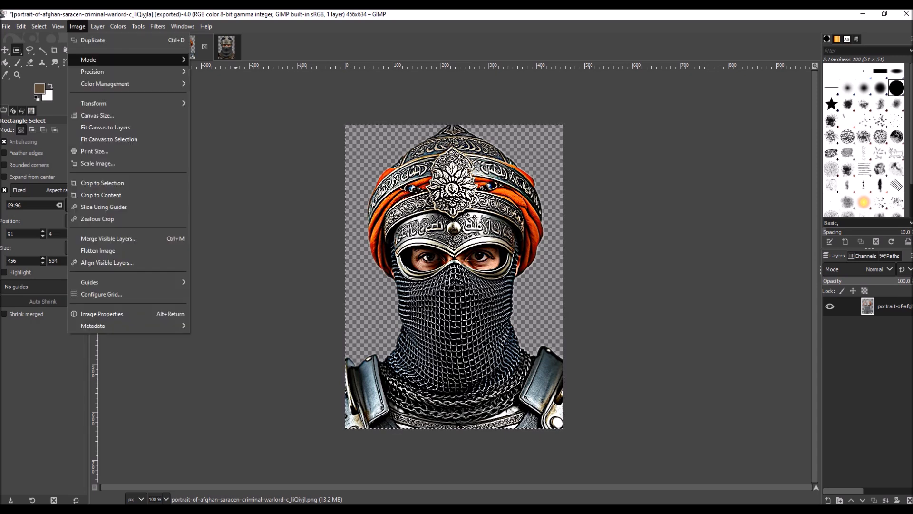
{"action": "left_click", "coordinate": [102, 164]}
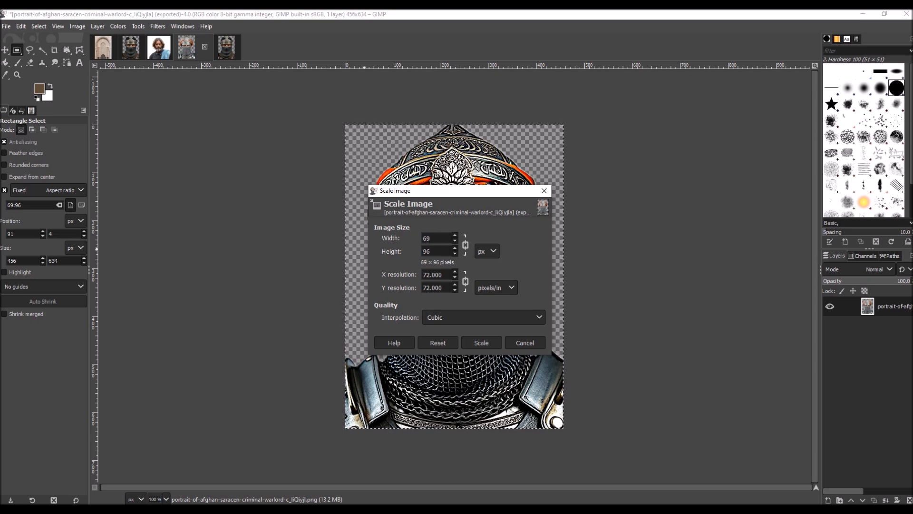
{"action": "left_click", "coordinate": [481, 343]}
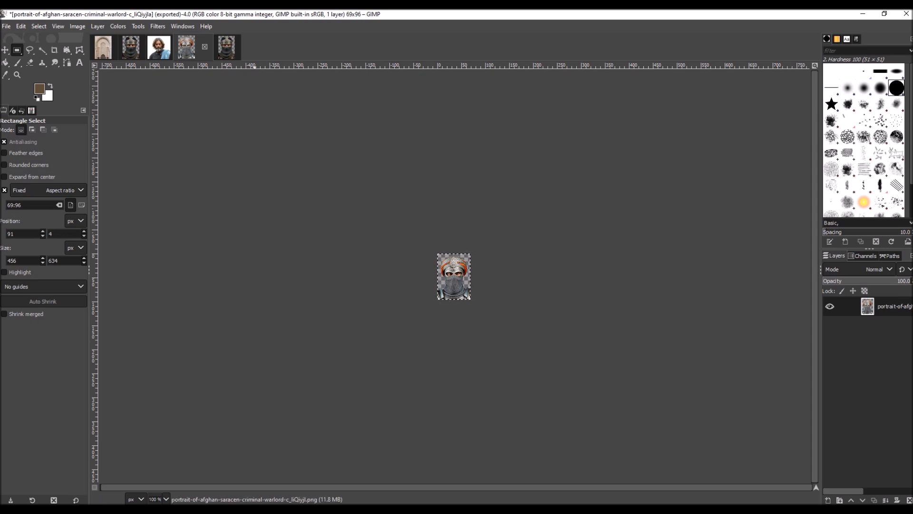
Step: Export the scaled portrait as 020.tga in the best Kharezm folder, with RLE compression and bottom-left origin
{"action": "left_click", "coordinate": [6, 27]}
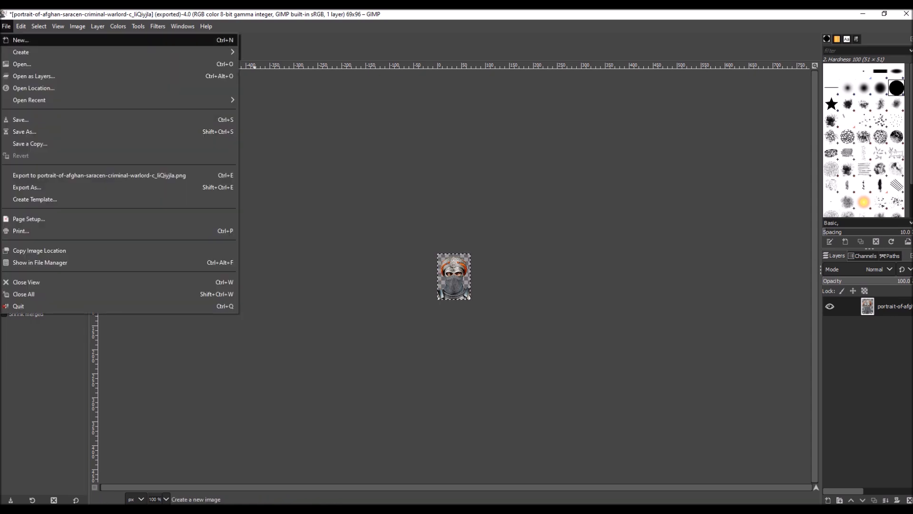
{"action": "left_click", "coordinate": [27, 187]}
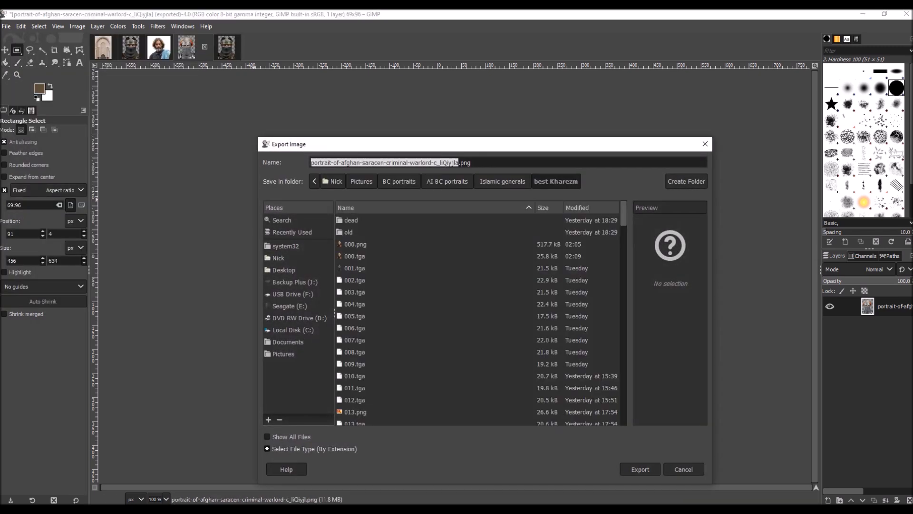
{"action": "scroll", "coordinate": [477, 318], "scroll_direction": "down", "scroll_amount": 10}
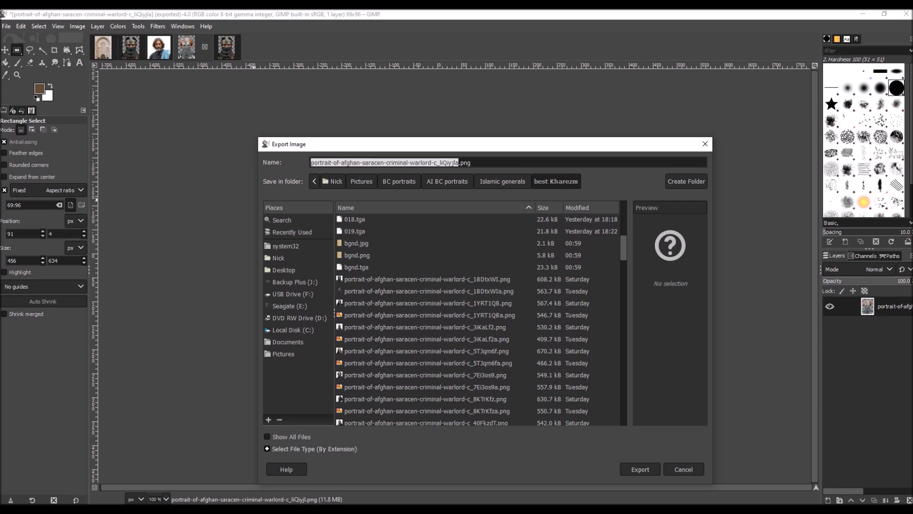
{"action": "scroll", "coordinate": [478, 319], "scroll_direction": "up", "scroll_amount": 10}
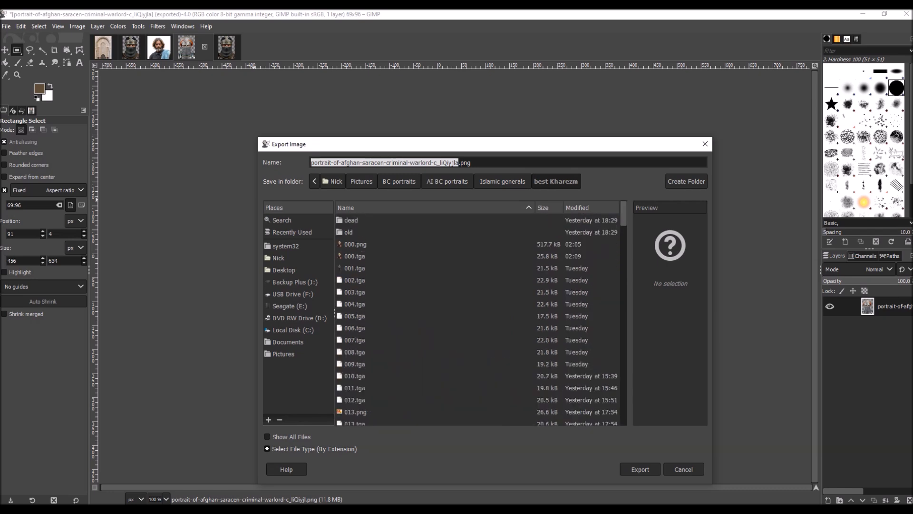
{"action": "scroll", "coordinate": [477, 318], "scroll_direction": "down", "scroll_amount": 4}
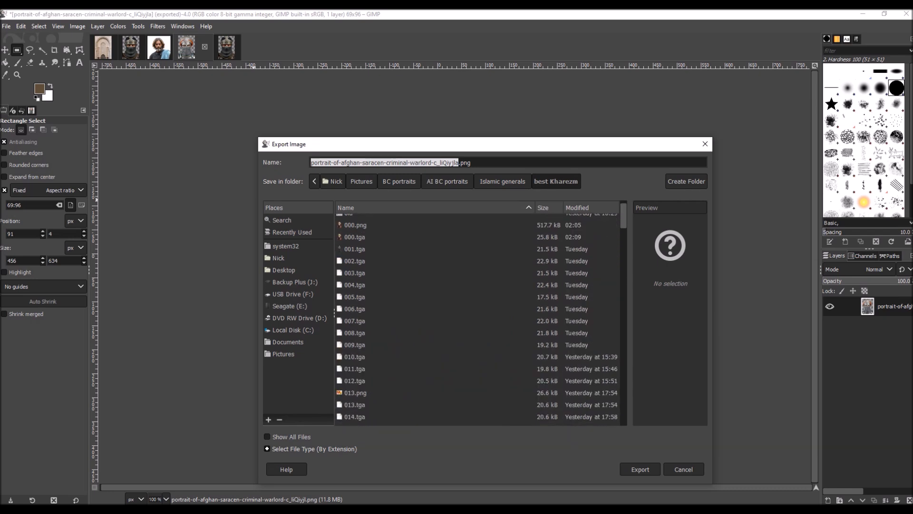
{"action": "scroll", "coordinate": [476, 318], "scroll_direction": "down", "scroll_amount": 3}
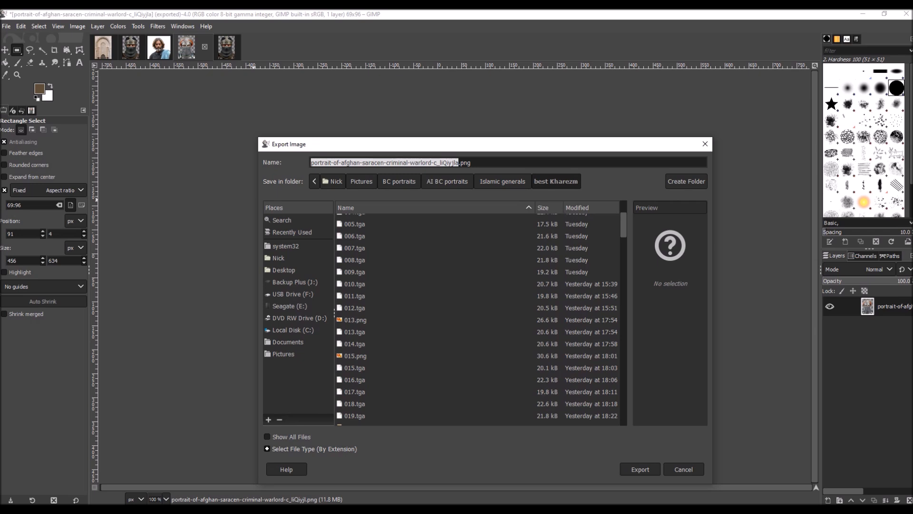
{"action": "scroll", "coordinate": [476, 319], "scroll_direction": "down", "scroll_amount": 2}
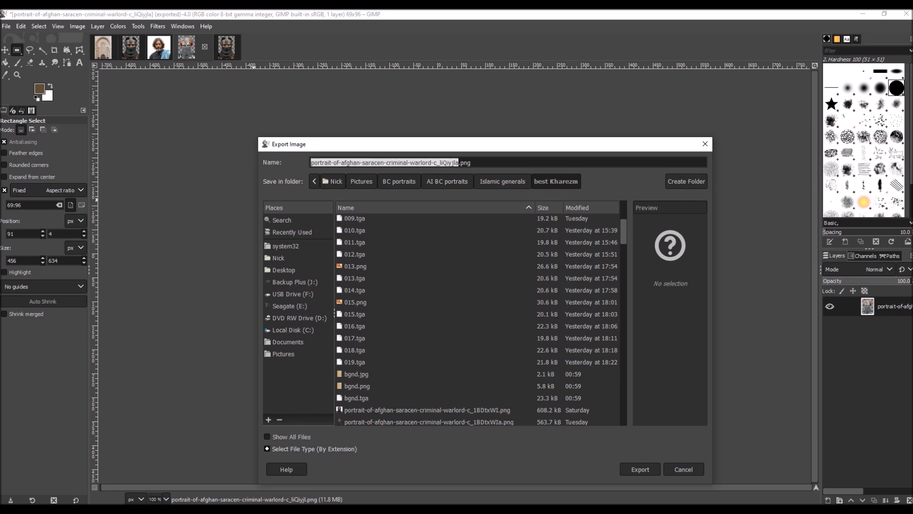
{"action": "type", "text": "020"}
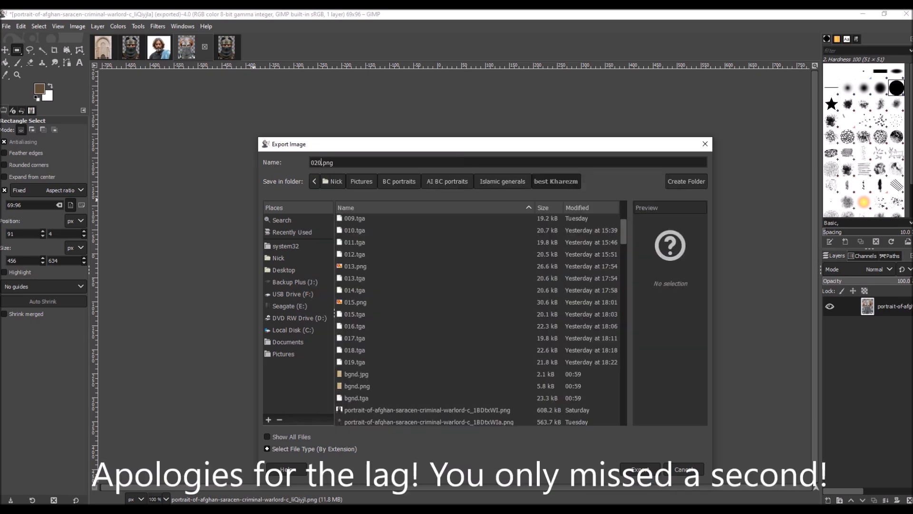
{"action": "key", "text": "shift+Left"}
{"action": "key", "text": "shift+Left"}
{"action": "key", "text": "shift+Left"}
{"action": "type", "text": "tga"}
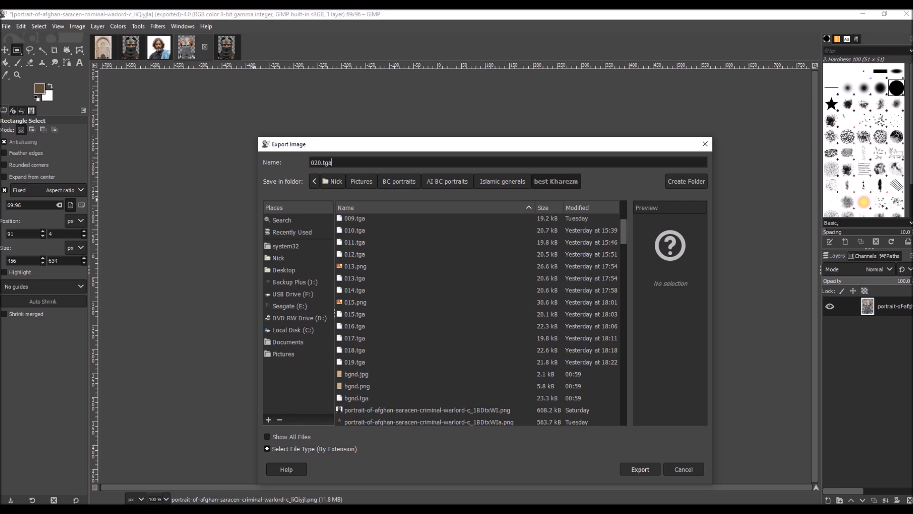
{"action": "left_click", "coordinate": [640, 469]}
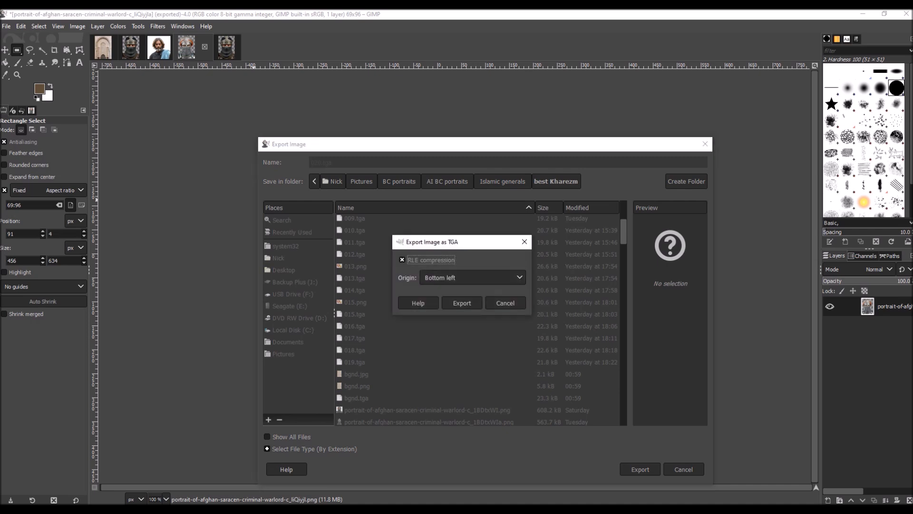
{"action": "key", "text": "Return"}
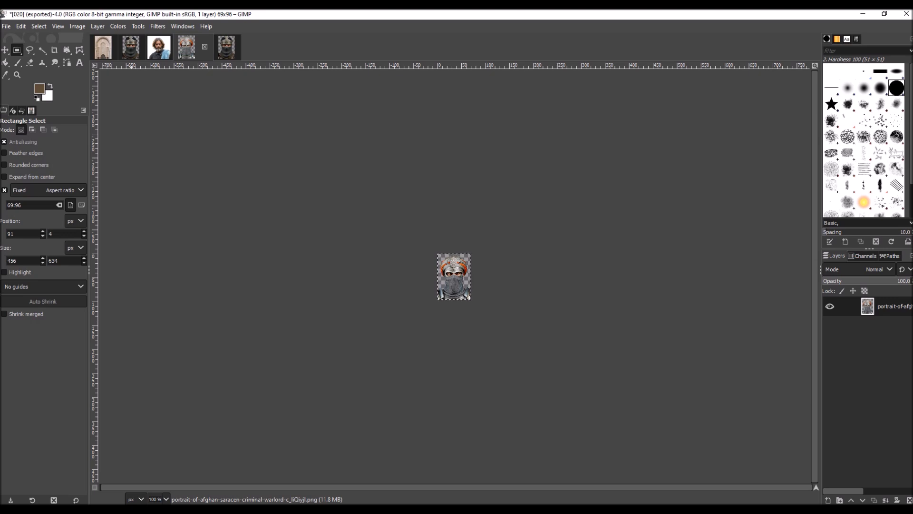
Step: Brighten the portrait's darkest tones with Curves, raising a point near black and anchoring the value curve at input 48, output 51
{"action": "left_click", "coordinate": [58, 26]}
{"action": "mouse_move", "coordinate": [95, 76]}
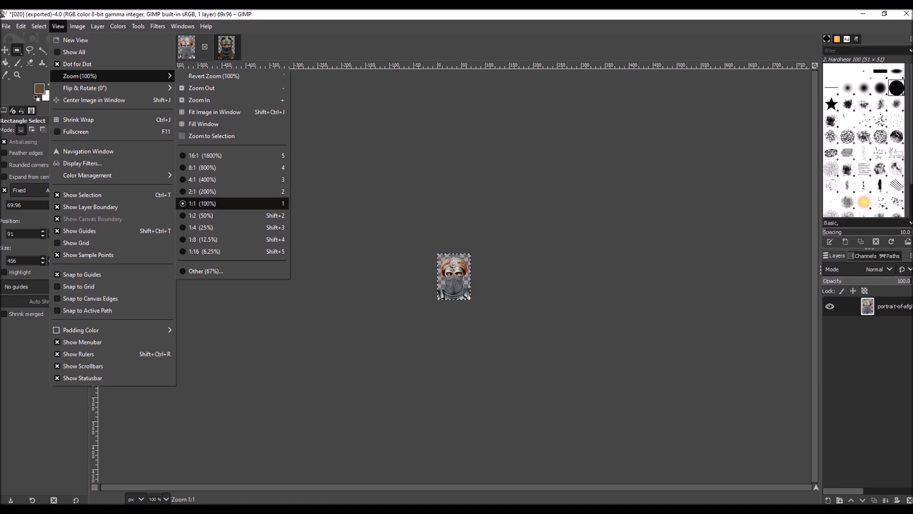
{"action": "left_click", "coordinate": [204, 191]}
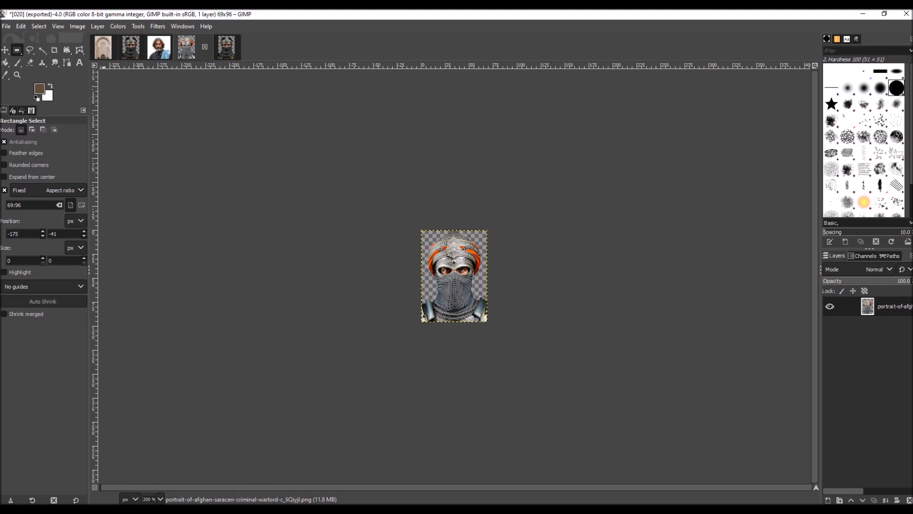
{"action": "key", "text": "alt+c"}
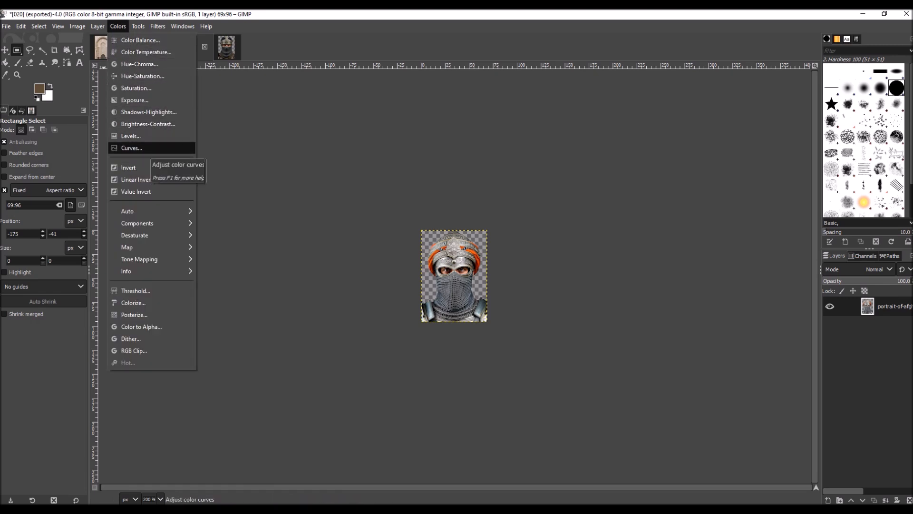
{"action": "key", "text": "Return"}
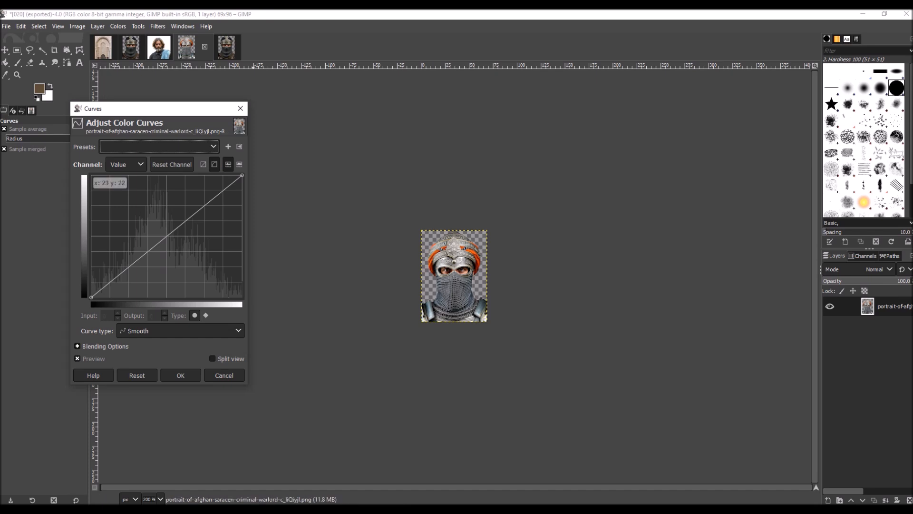
{"action": "left_click", "coordinate": [104, 287]}
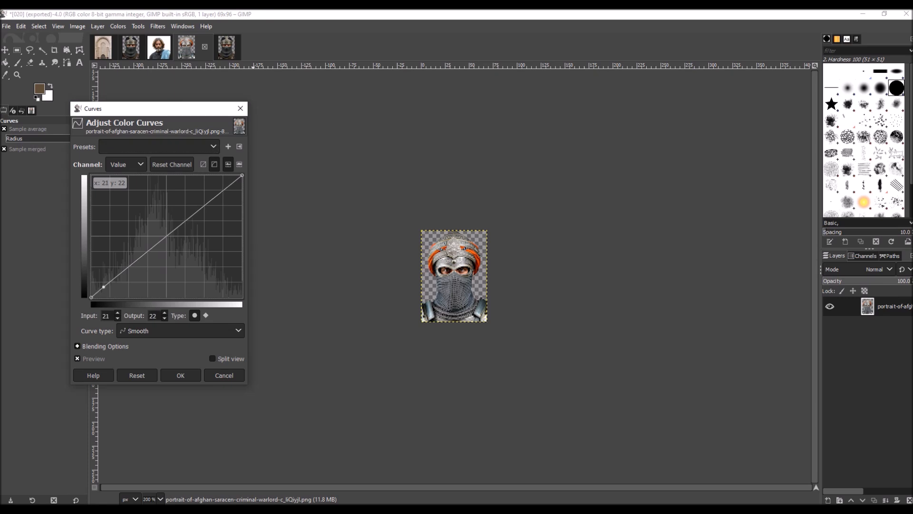
{"action": "left_click_drag", "start_coordinate": [104, 287], "coordinate": [100, 280]}
{"action": "left_click", "coordinate": [116, 268]}
{"action": "left_click_drag", "start_coordinate": [116, 269], "coordinate": [120, 273]}
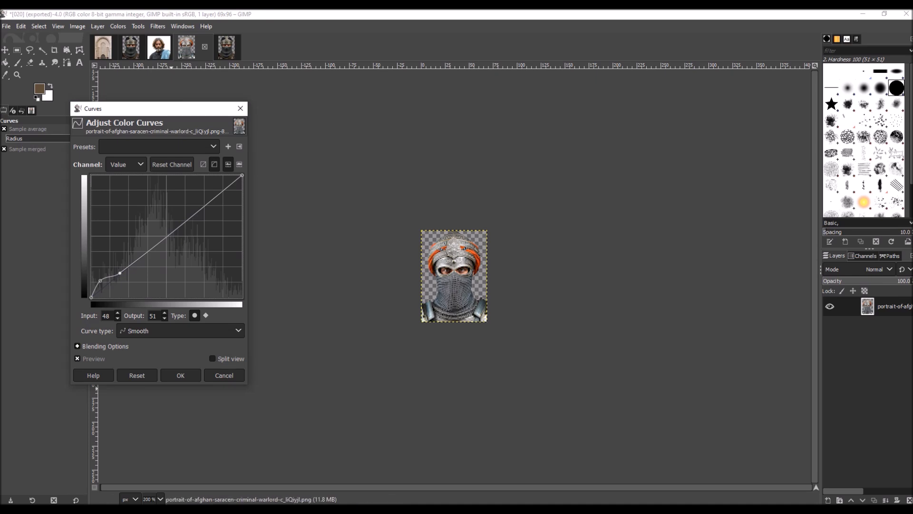
{"action": "left_click", "coordinate": [180, 375]}
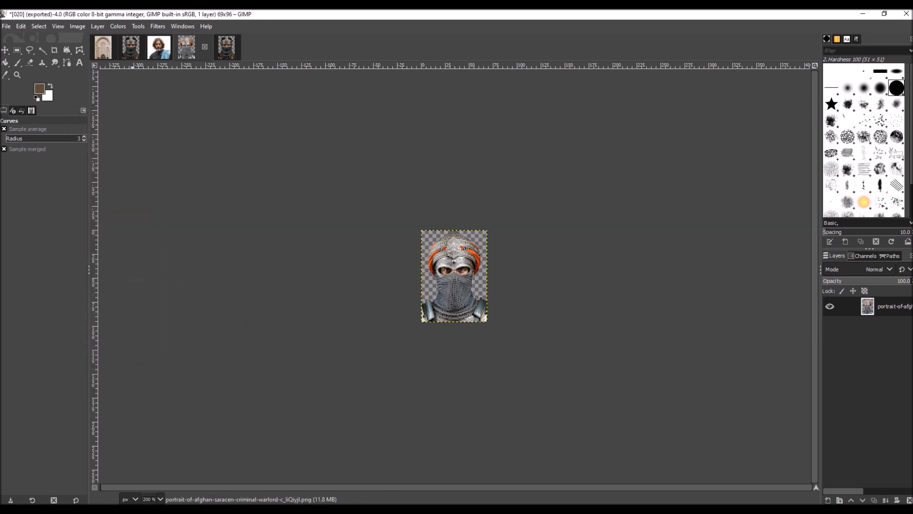
Step: Export the brightened portrait as 021.tga in the old subfolder of best Kharezm, with RLE compression and bottom-left origin
{"action": "left_click", "coordinate": [6, 26]}
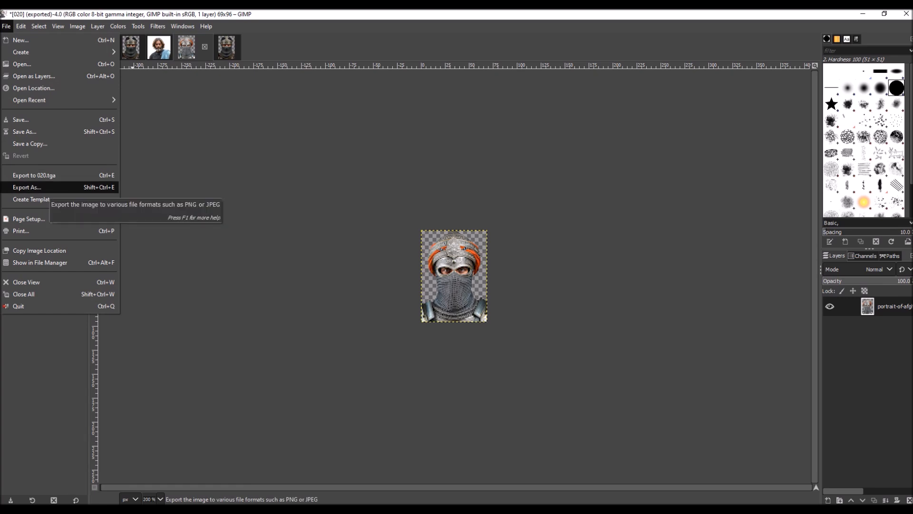
{"action": "key", "text": "Return"}
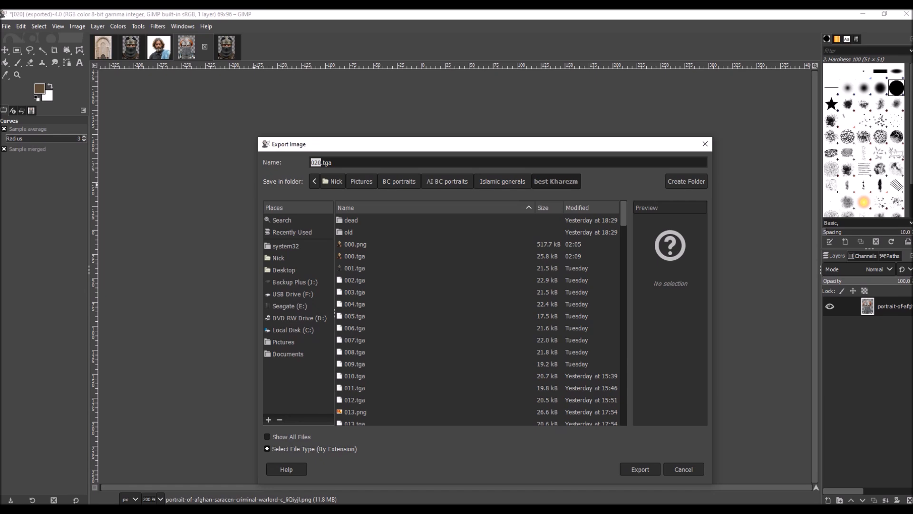
{"action": "double_click", "coordinate": [348, 232]}
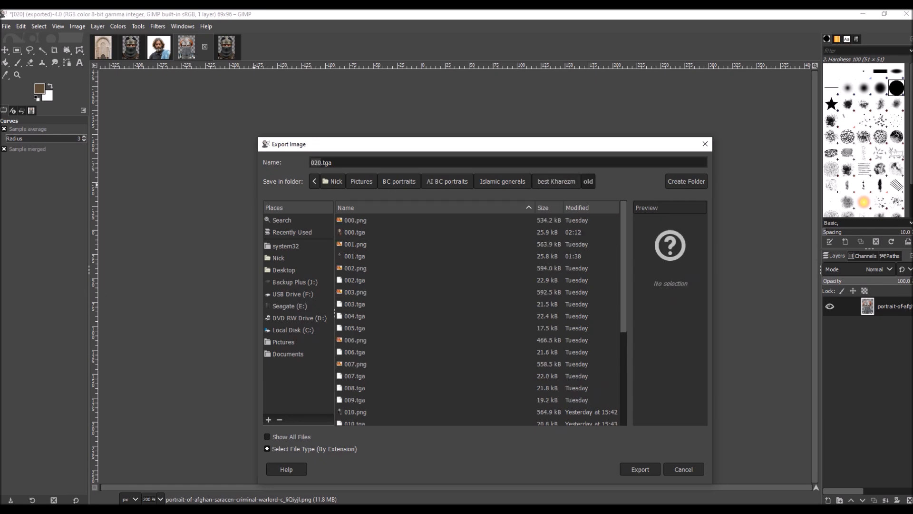
{"action": "scroll", "coordinate": [476, 318], "scroll_direction": "down", "scroll_amount": 5}
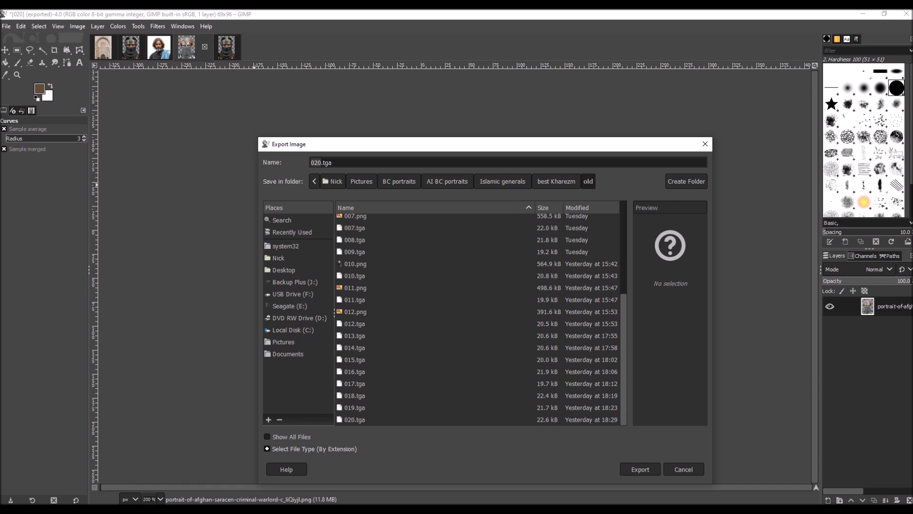
{"action": "scroll", "coordinate": [477, 319], "scroll_direction": "up", "scroll_amount": 6}
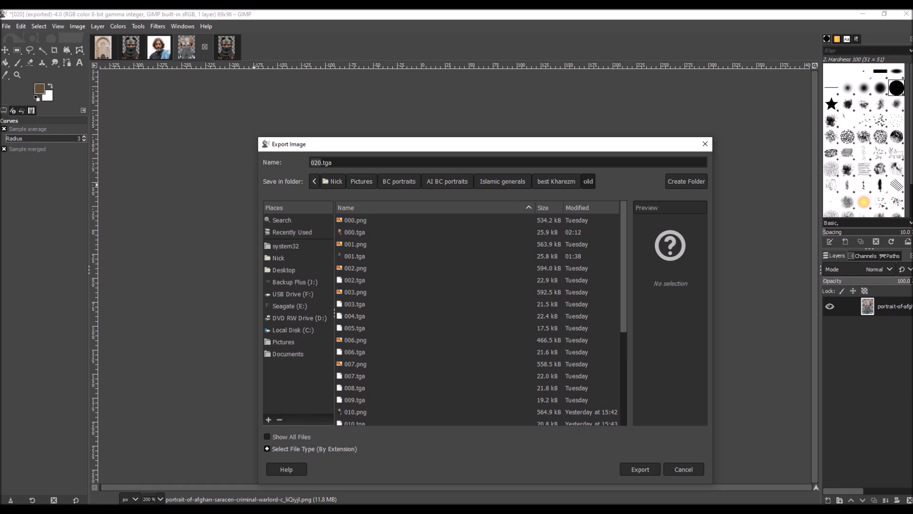
{"action": "left_click", "coordinate": [322, 163]}
{"action": "key", "text": "BackSpace"}
{"action": "type", "text": "1"}
{"action": "key", "text": "Return"}
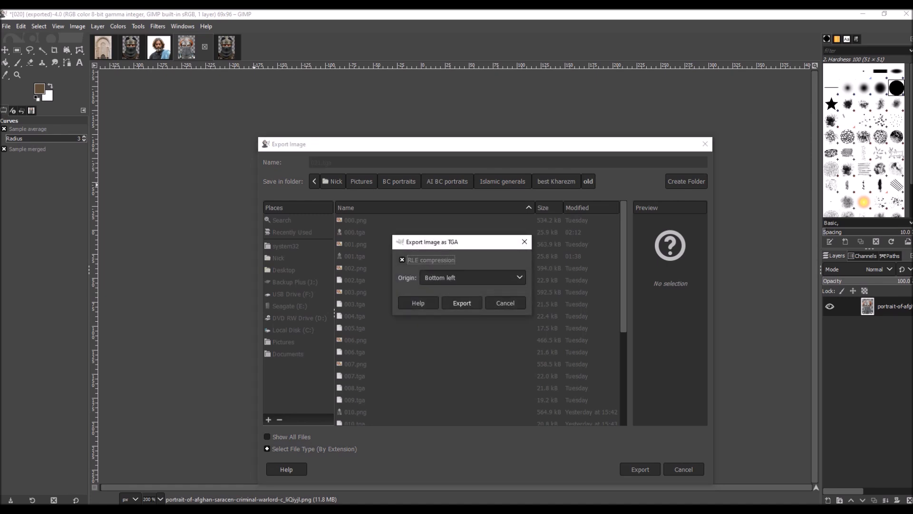
{"action": "key", "text": "Return"}
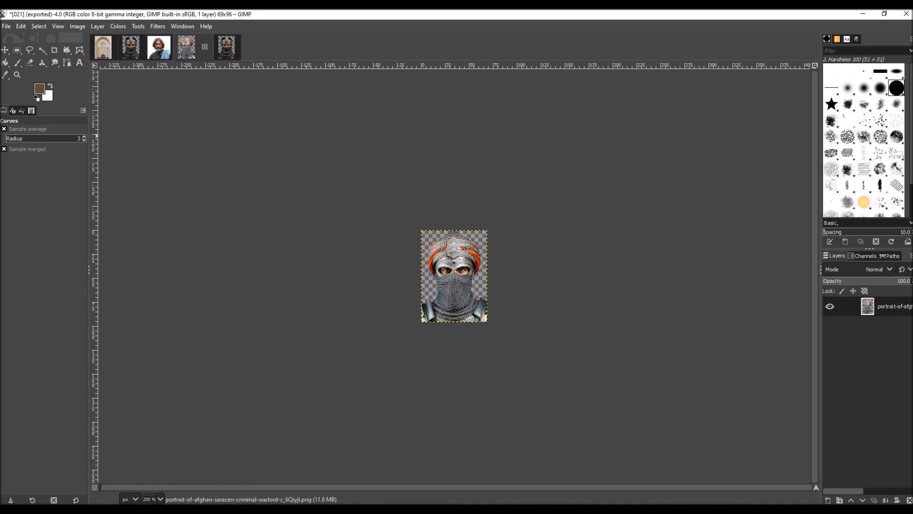
Step: Export the portrait as 021.tga in the best Kharezm folder, with RLE compression and bottom-left origin
{"action": "left_click", "coordinate": [6, 26]}
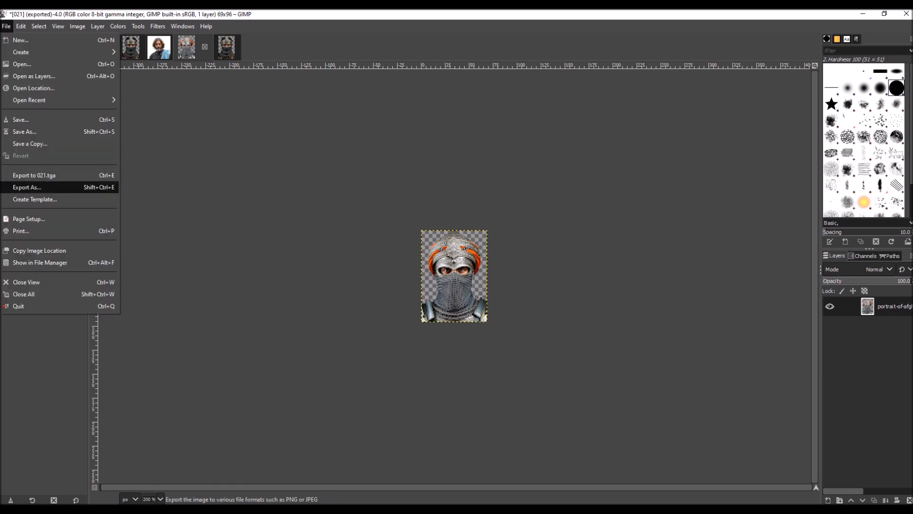
{"action": "left_click", "coordinate": [27, 187]}
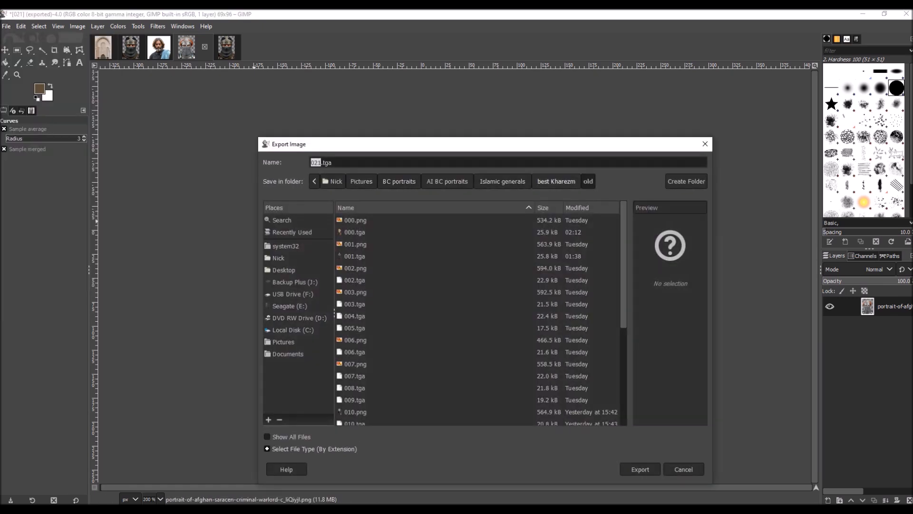
{"action": "left_click", "coordinate": [556, 181]}
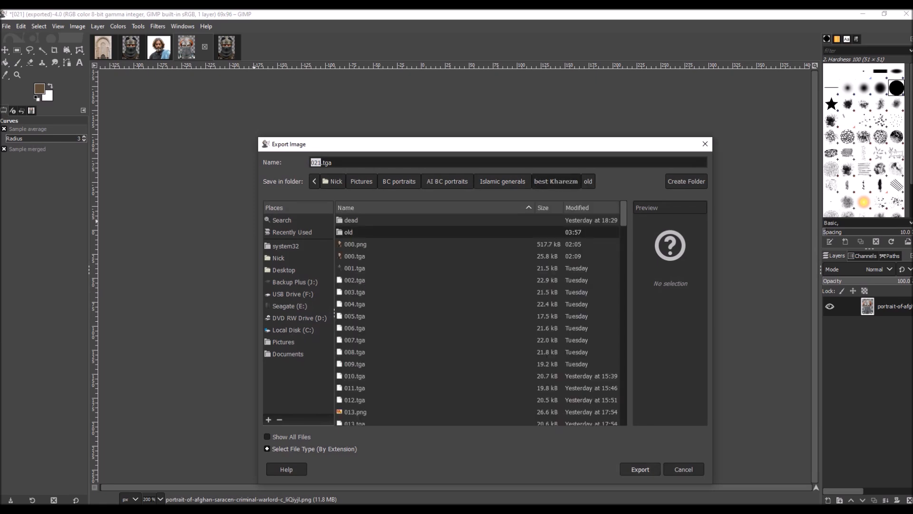
{"action": "left_click", "coordinate": [640, 469]}
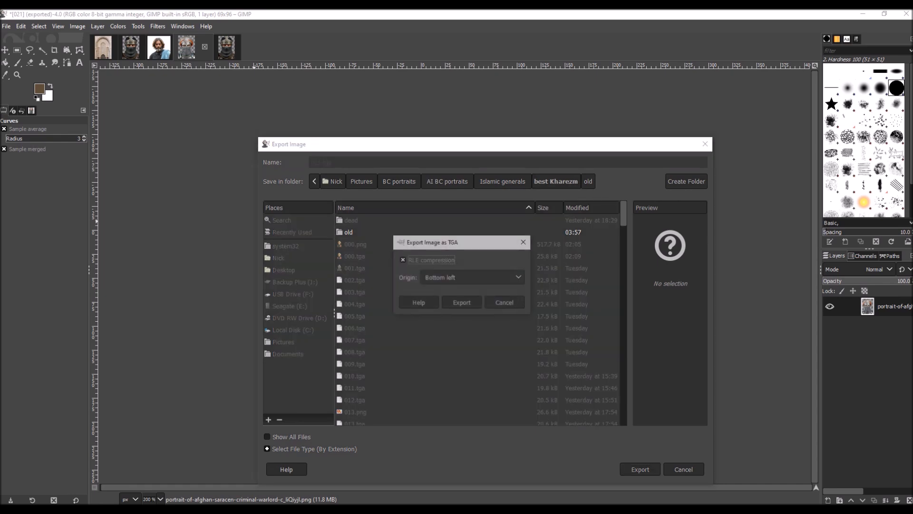
{"action": "key", "text": "Return"}
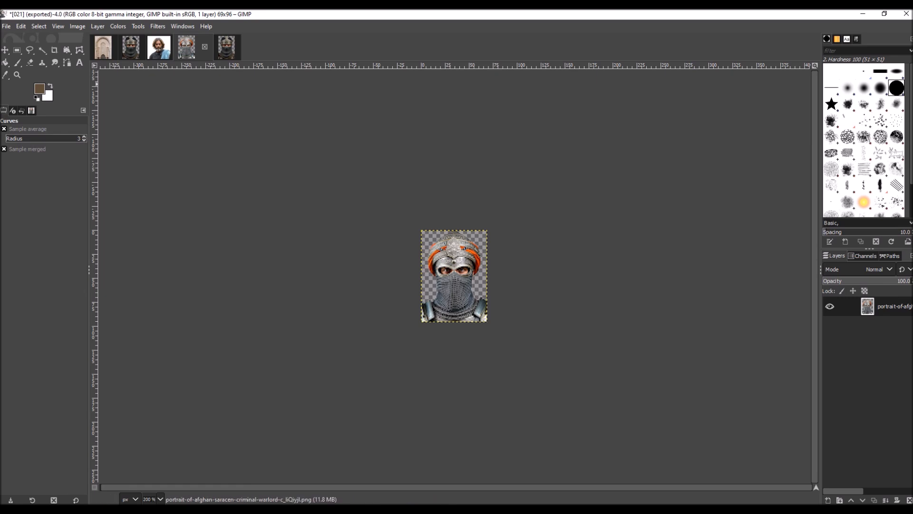
Step: Lift the portrait's darkest tones again with Curves, raising a point near black and anchoring the value curve at input 55, output 58
{"action": "left_click", "coordinate": [118, 26]}
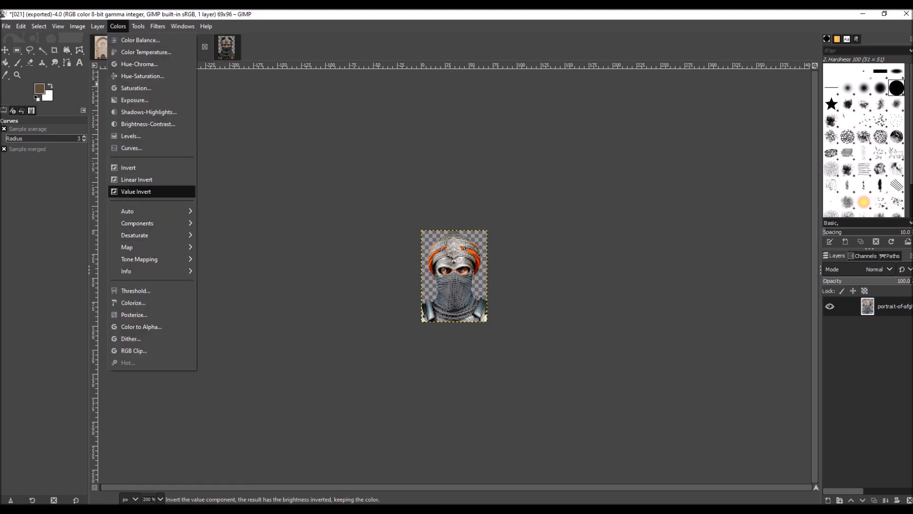
{"action": "left_click", "coordinate": [131, 147]}
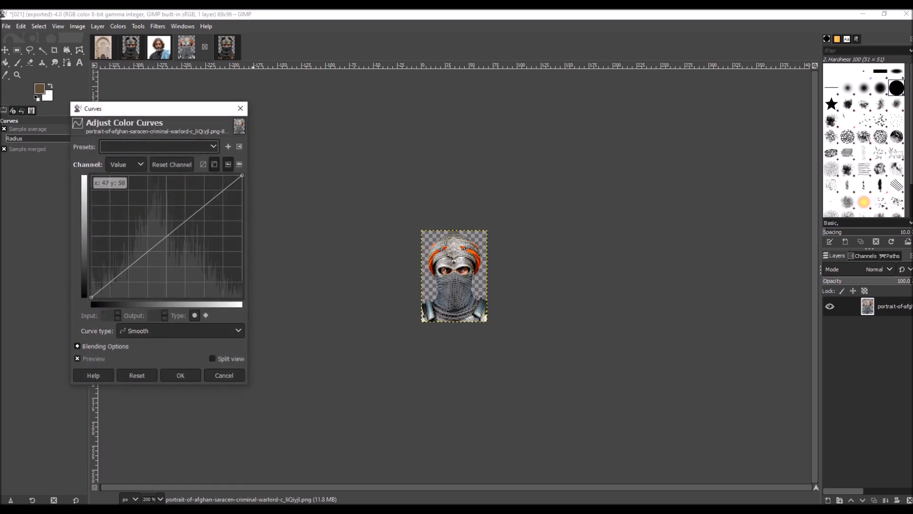
{"action": "mouse_move", "coordinate": [111, 281]}
{"action": "left_mouse_down"}
{"action": "mouse_move", "coordinate": [103, 278]}
{"action": "mouse_move", "coordinate": [123, 270]}
{"action": "left_mouse_up"}
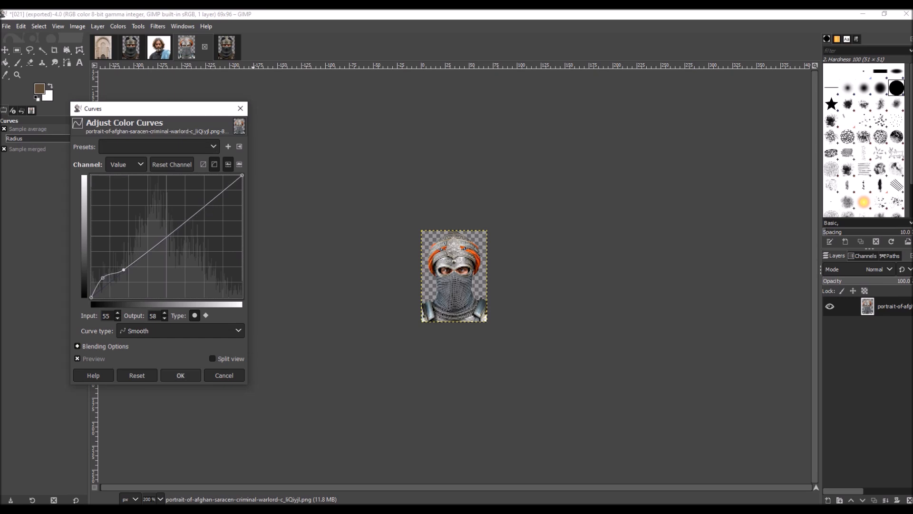
{"action": "left_click", "coordinate": [185, 375]}
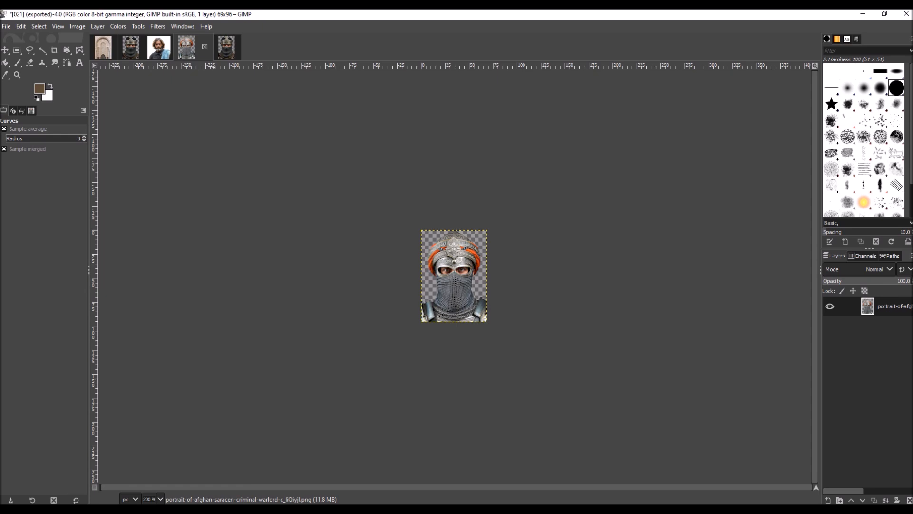
Step: Desaturate the portrait almost to grey with a saturation scale of 0.134
{"action": "left_click", "coordinate": [118, 26]}
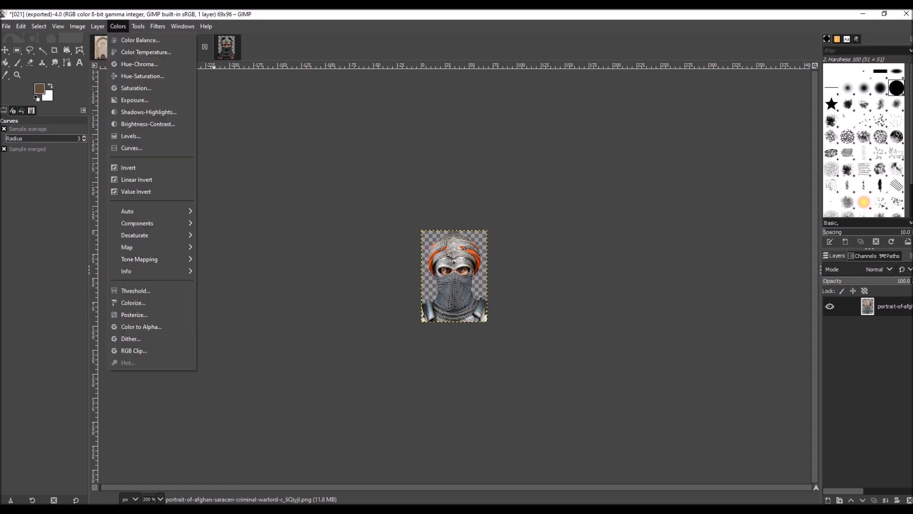
{"action": "left_click", "coordinate": [136, 88]}
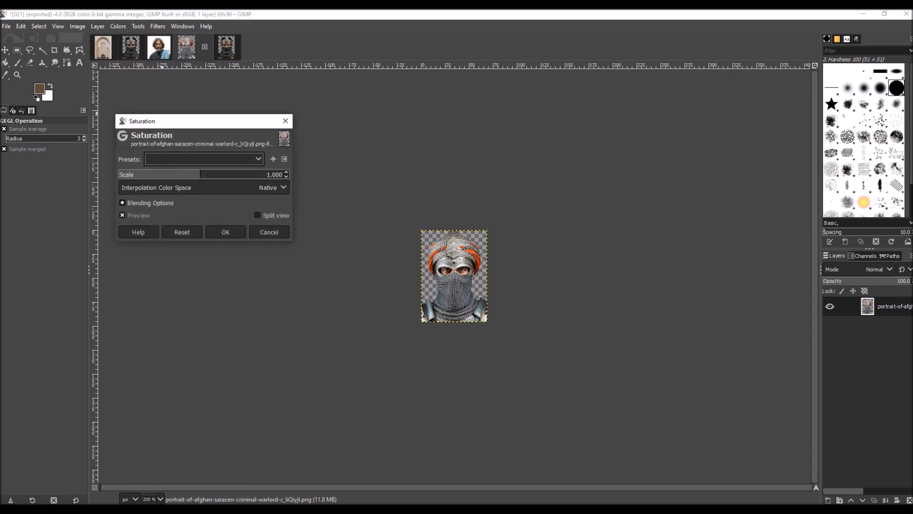
{"action": "left_click", "coordinate": [134, 174]}
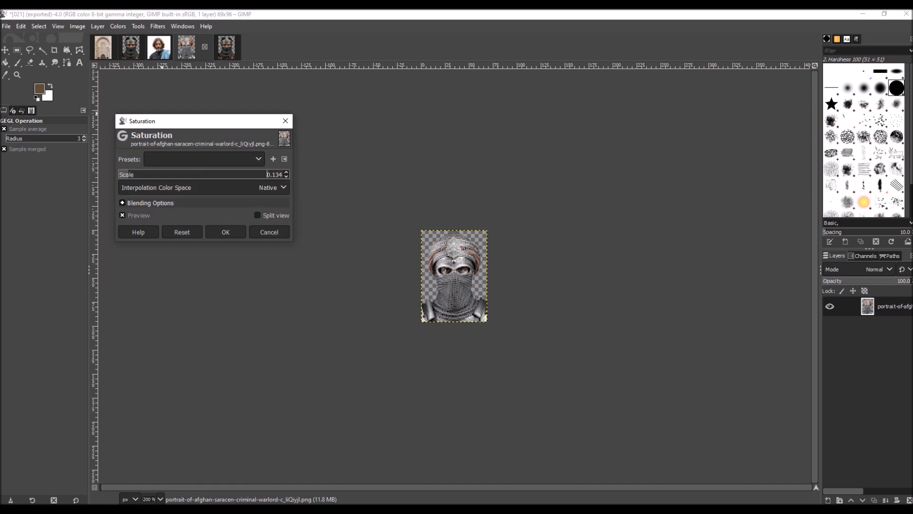
{"action": "left_click", "coordinate": [225, 232]}
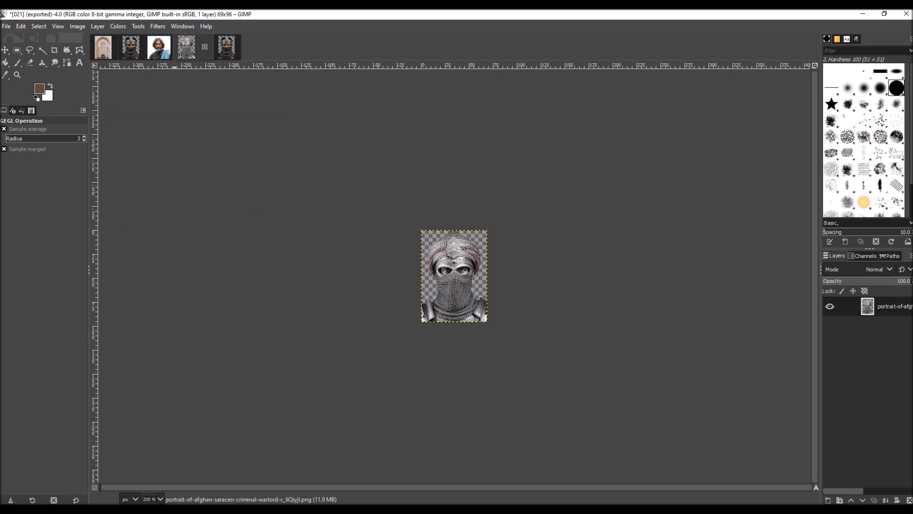
Step: Adjust the desaturated portrait's brightness to 5 and its contrast to -13
{"action": "left_click", "coordinate": [118, 27]}
{"action": "left_click", "coordinate": [142, 123]}
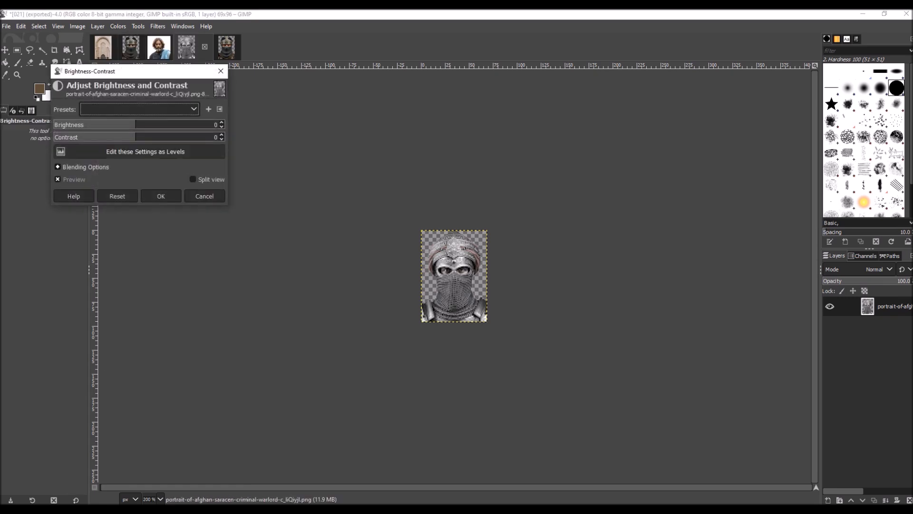
{"action": "left_click_drag", "start_coordinate": [136, 124], "coordinate": [139, 124]}
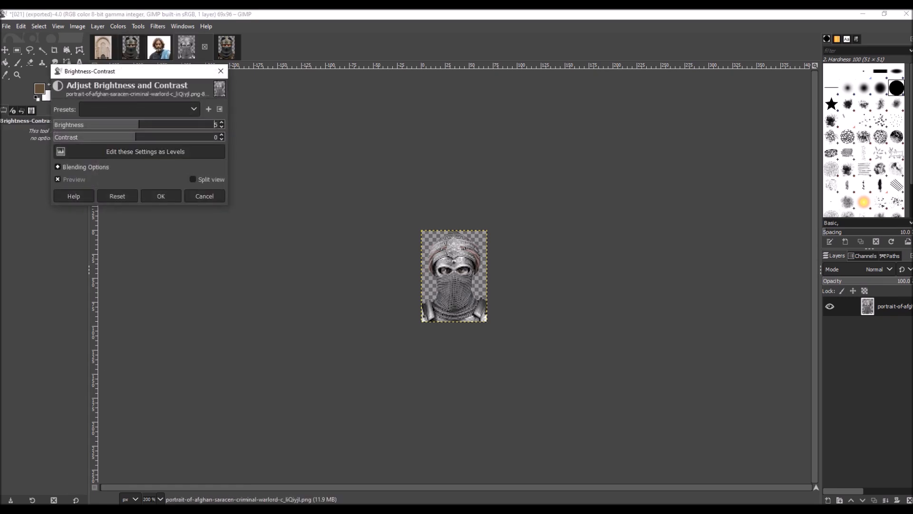
{"action": "left_click", "coordinate": [127, 137]}
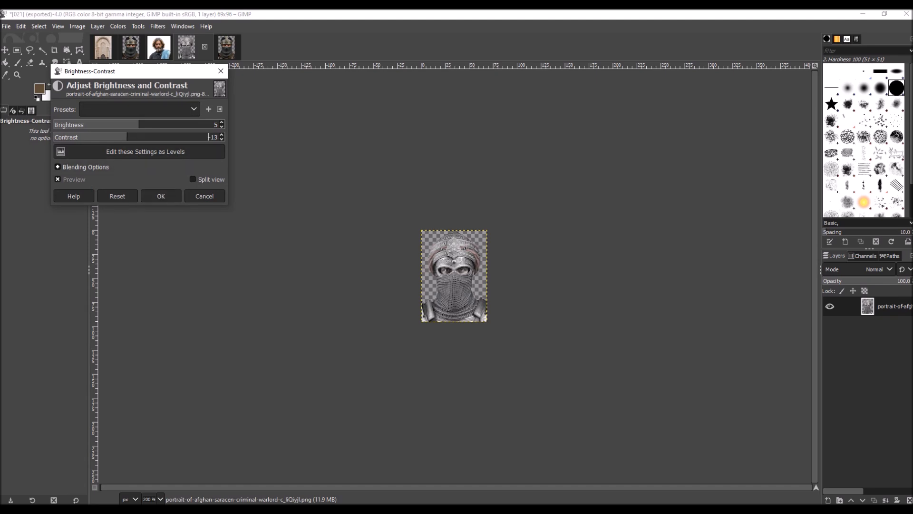
{"action": "left_click", "coordinate": [161, 196]}
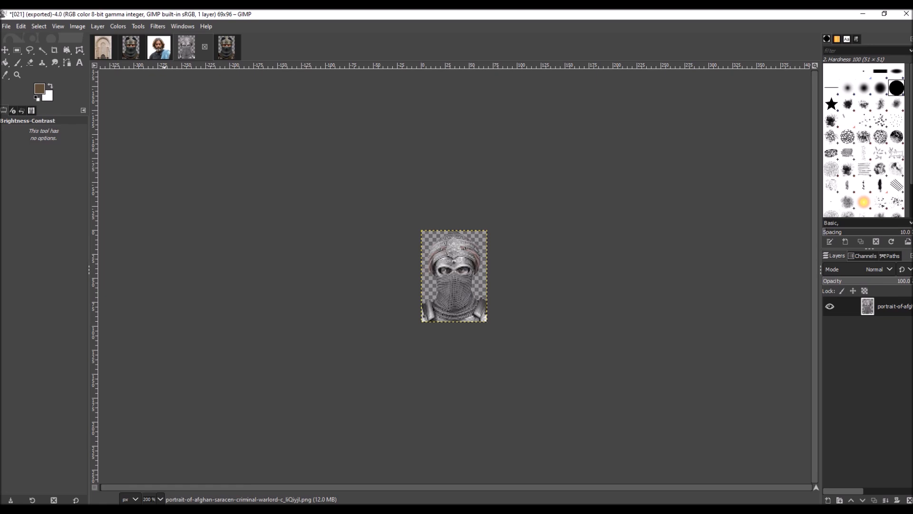
Step: Export the grey portrait as 021.tga in the dead subfolder of best Kharezm, with RLE compression and bottom-left origin
{"action": "left_click", "coordinate": [6, 27]}
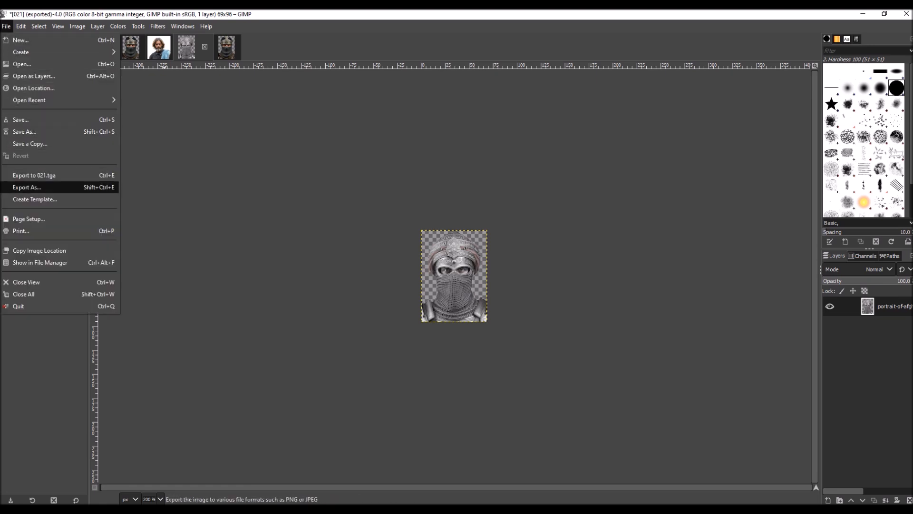
{"action": "key", "text": "Return"}
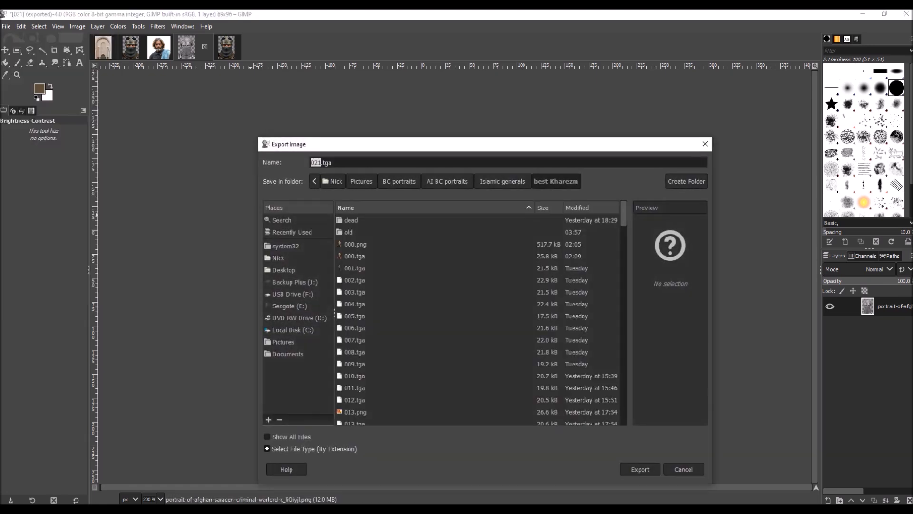
{"action": "double_click", "coordinate": [351, 219]}
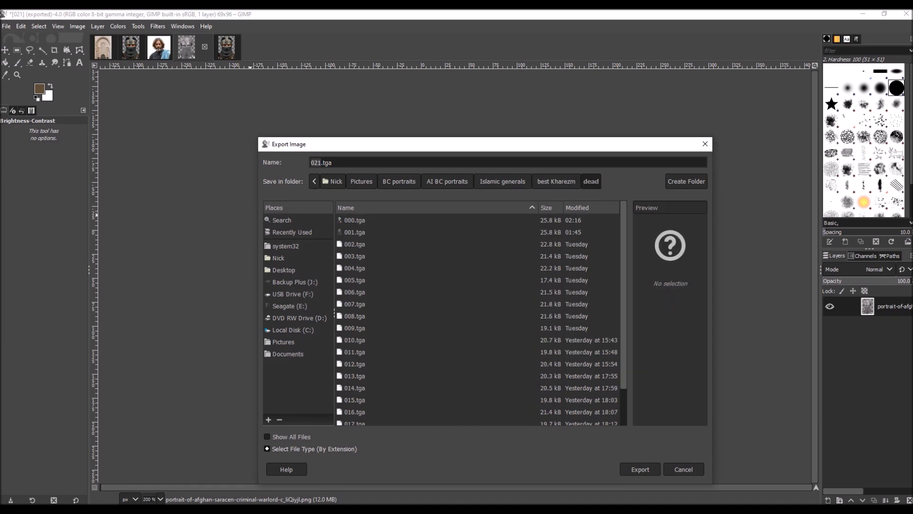
{"action": "left_click", "coordinate": [641, 469]}
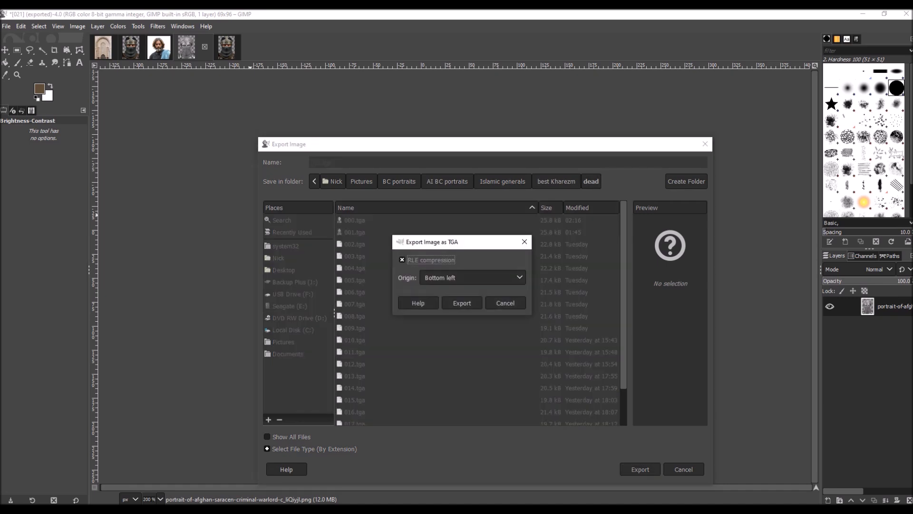
{"action": "left_click", "coordinate": [462, 303]}
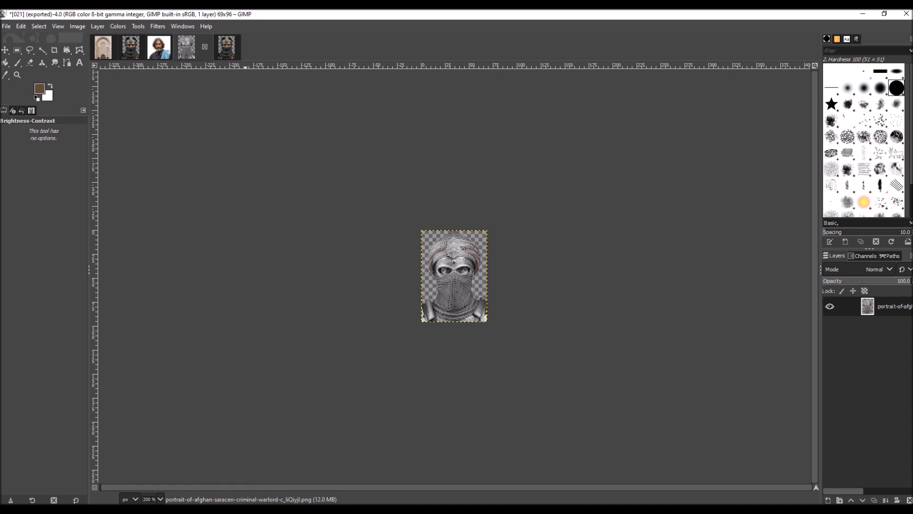
Step: Switch to the portrait of the bearded man with the blue cloak and raise its brightness to 9 and contrast to about 9
{"action": "left_click", "coordinate": [159, 47]}
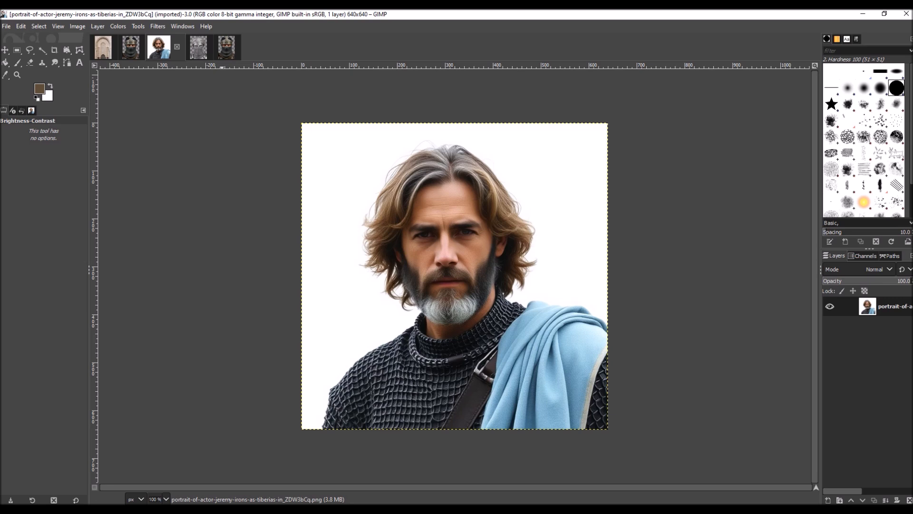
{"action": "left_click", "coordinate": [118, 26]}
{"action": "left_click", "coordinate": [148, 124]}
{"action": "left_click", "coordinate": [117, 26]}
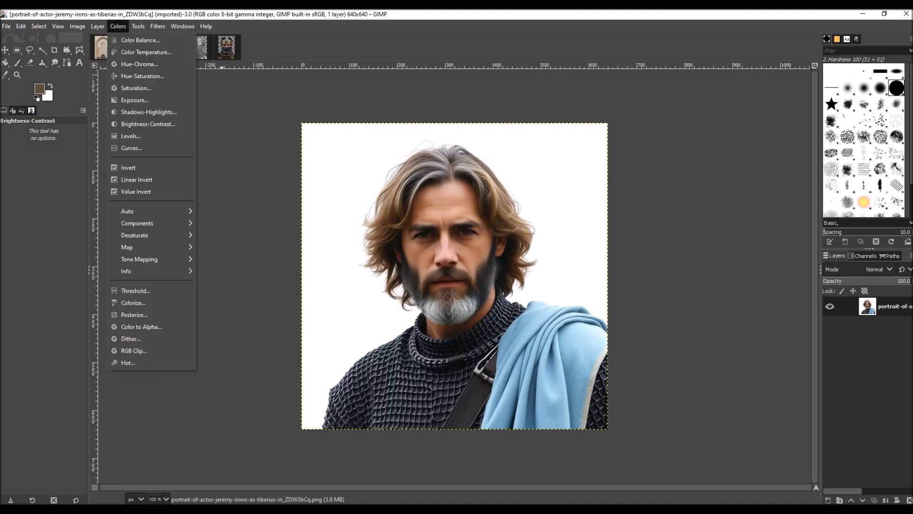
{"action": "left_click", "coordinate": [148, 124]}
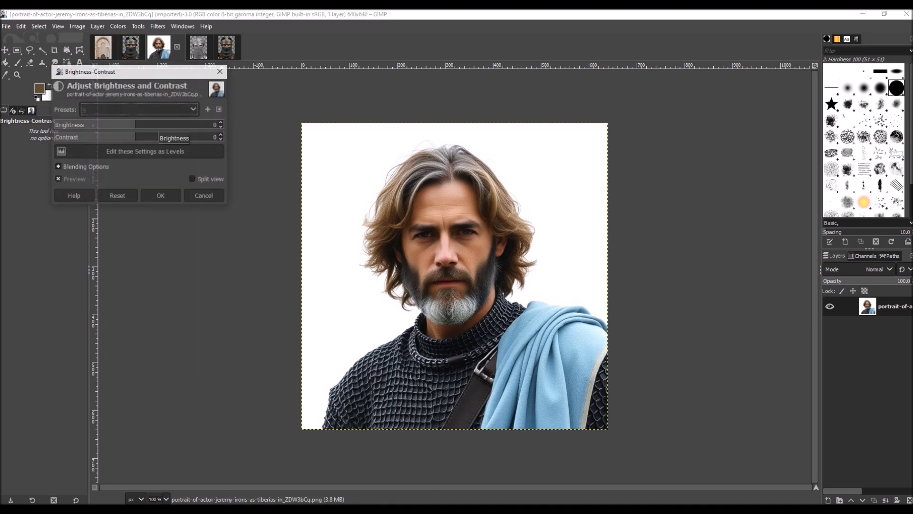
{"action": "left_click", "coordinate": [141, 125]}
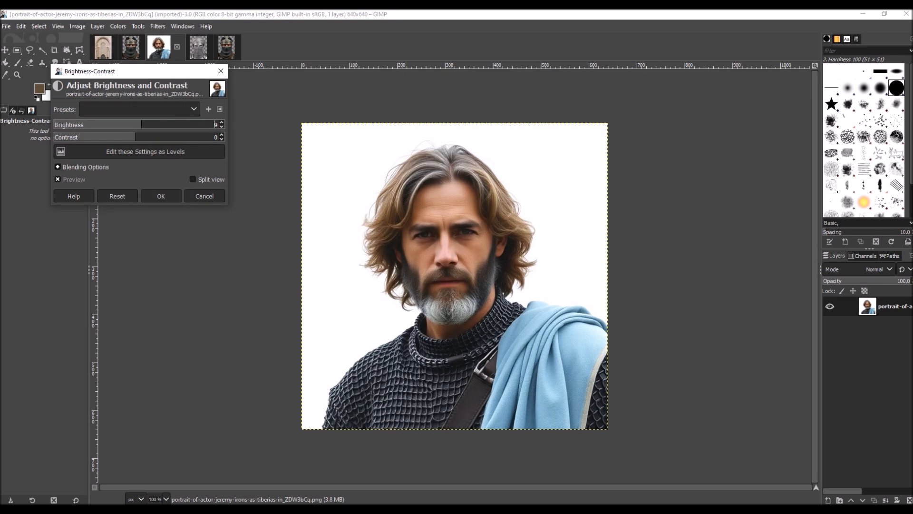
{"action": "left_click", "coordinate": [142, 137]}
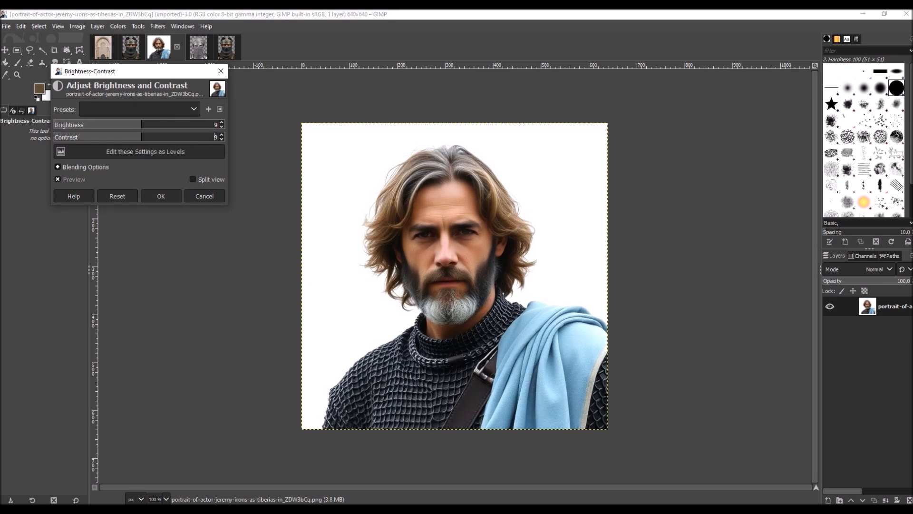
{"action": "scroll", "coordinate": [211, 125], "scroll_direction": "up", "scroll_amount": 1}
{"action": "scroll", "coordinate": [214, 137], "scroll_direction": "up", "scroll_amount": 3}
{"action": "left_click", "coordinate": [167, 196]}
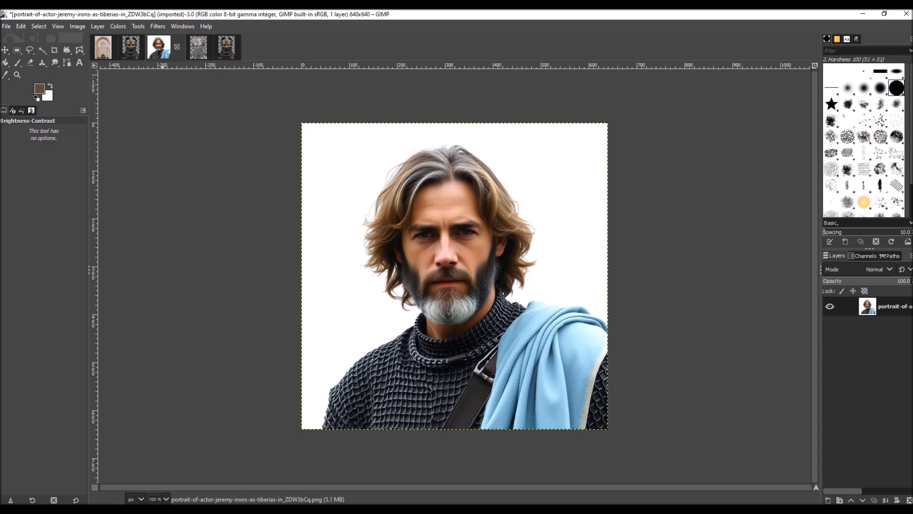
Step: Sharpen the bearded man's portrait twice with Sharpen (Unsharp Mask), using radius 3.000, amount 0.500 and threshold 0.000
{"action": "left_click", "coordinate": [158, 26]}
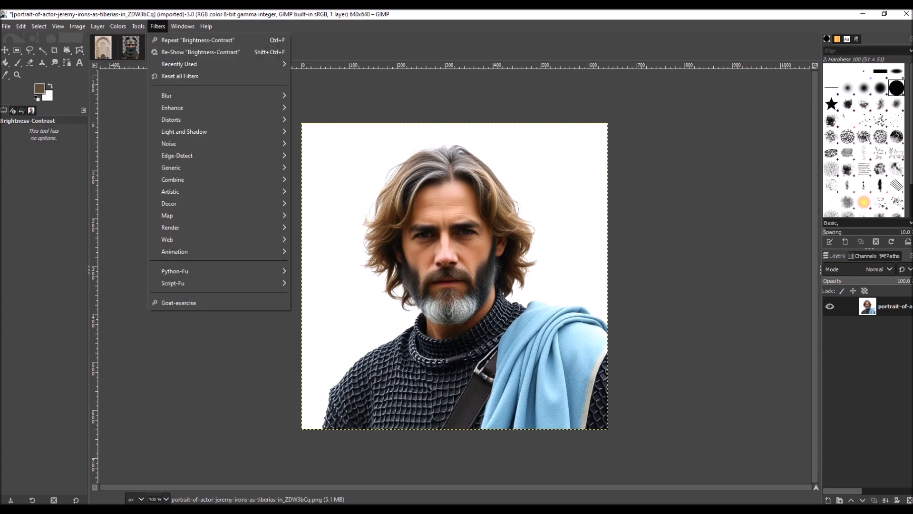
{"action": "mouse_move", "coordinate": [172, 108]}
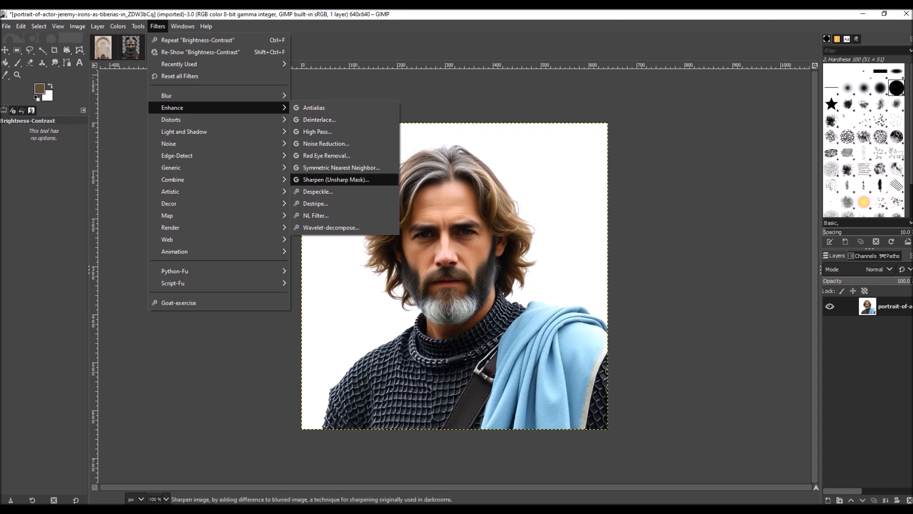
{"action": "left_click", "coordinate": [335, 179]}
{"action": "left_click", "coordinate": [226, 237]}
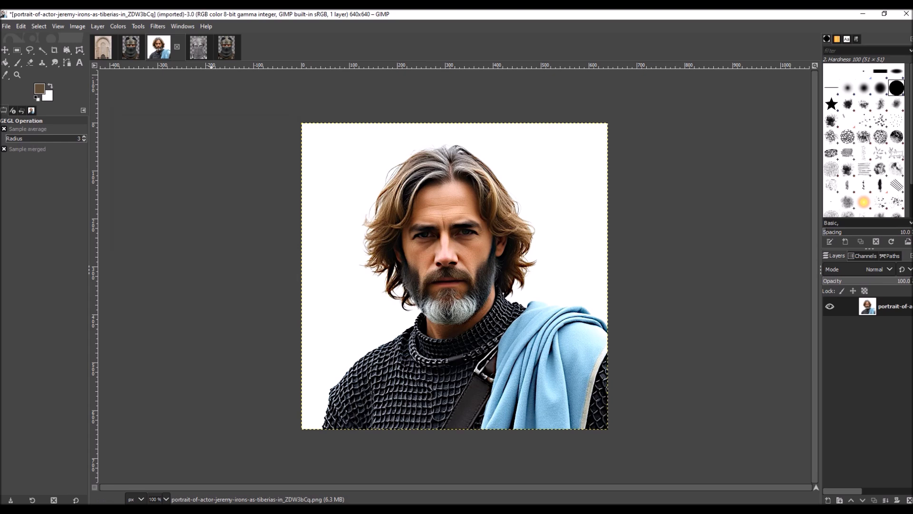
{"action": "left_click", "coordinate": [158, 26]}
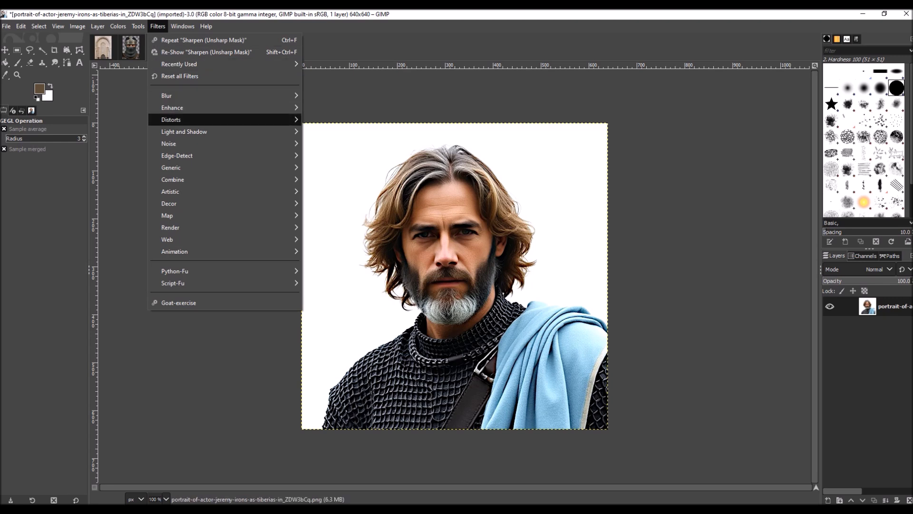
{"action": "mouse_move", "coordinate": [223, 108]}
{"action": "left_click", "coordinate": [348, 179]}
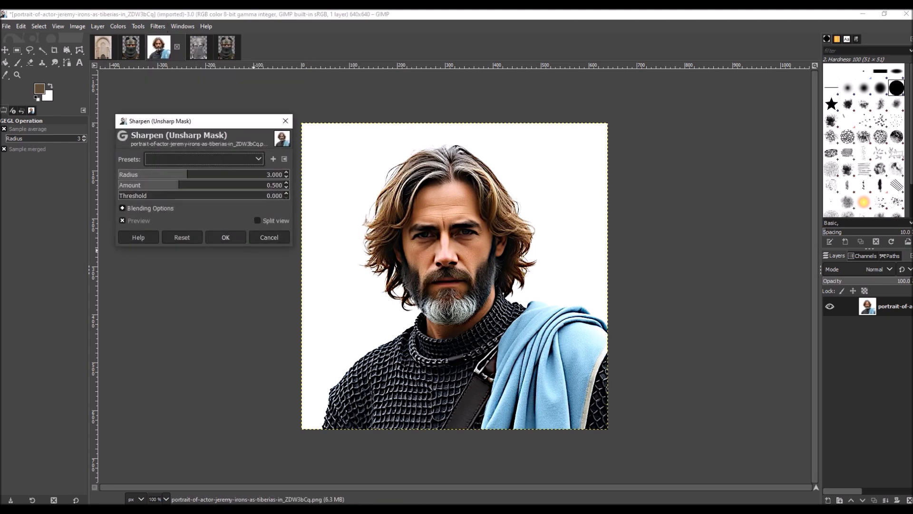
{"action": "left_click", "coordinate": [226, 237]}
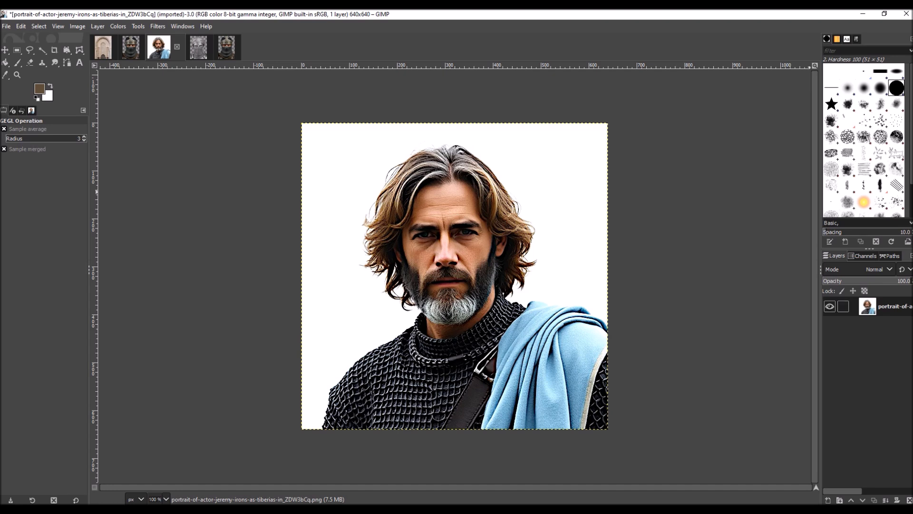
Step: Try to clear the bearded man's white background with an added alpha channel and a fuzzy selection
{"action": "right_click", "coordinate": [886, 307]}
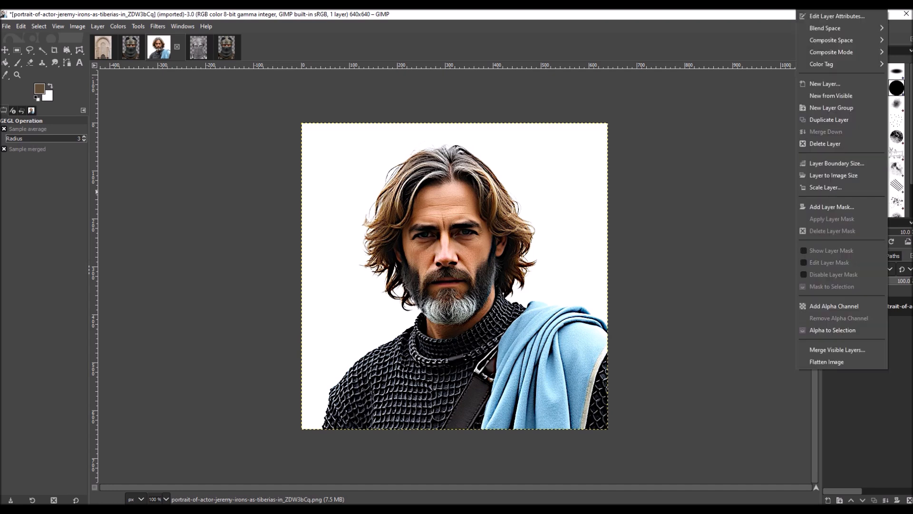
{"action": "left_click", "coordinate": [833, 306]}
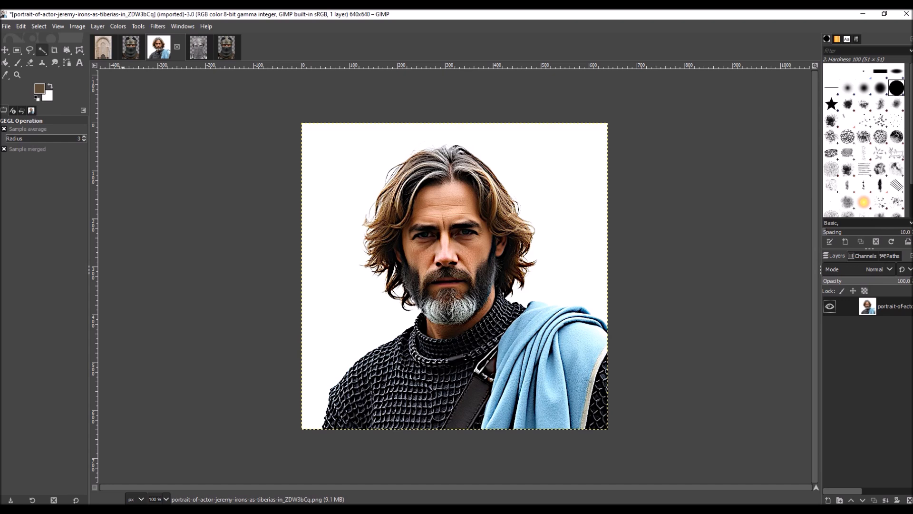
{"action": "left_click", "coordinate": [42, 50]}
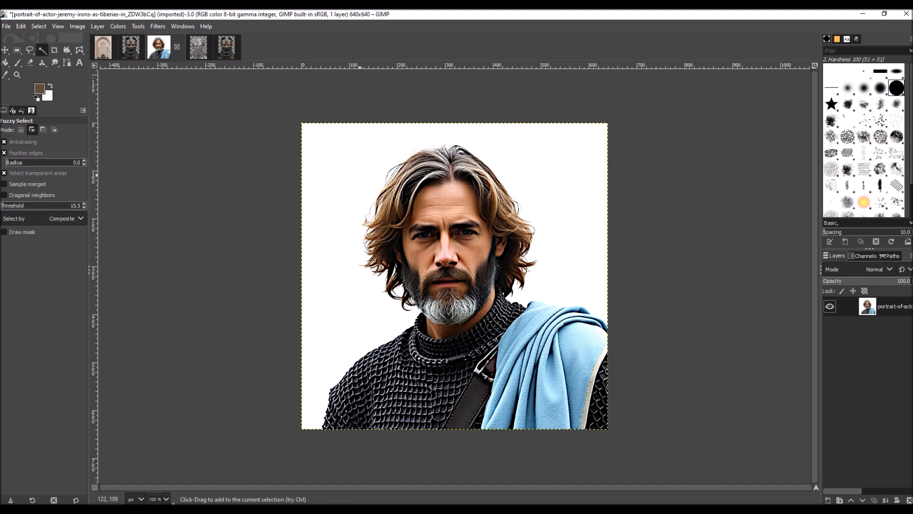
{"action": "left_click", "coordinate": [360, 175]}
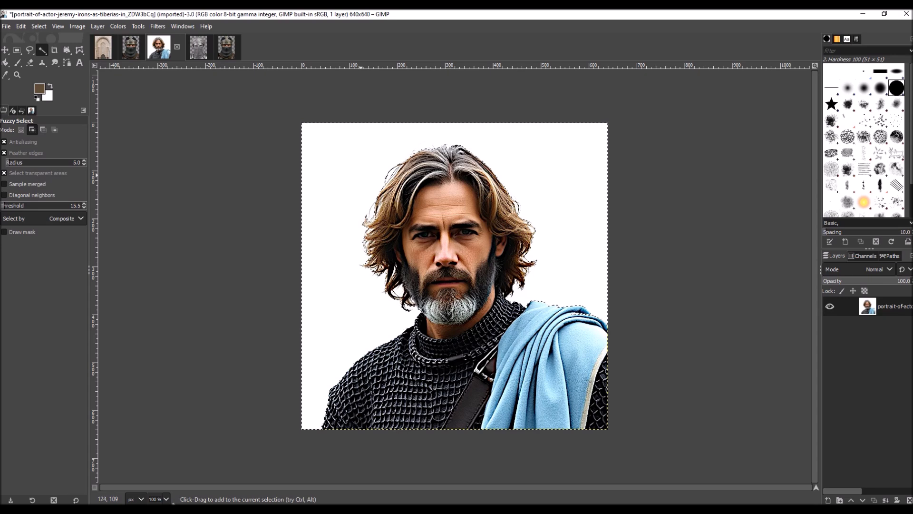
{"action": "key", "text": "Delete"}
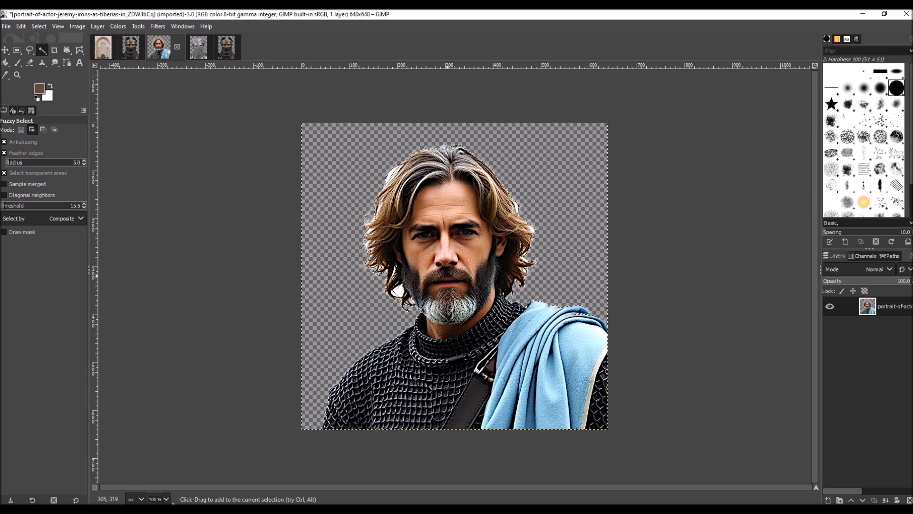
Step: Undo the background clearing, the fuzzy selection and the added alpha channel
{"action": "left_click", "coordinate": [21, 26]}
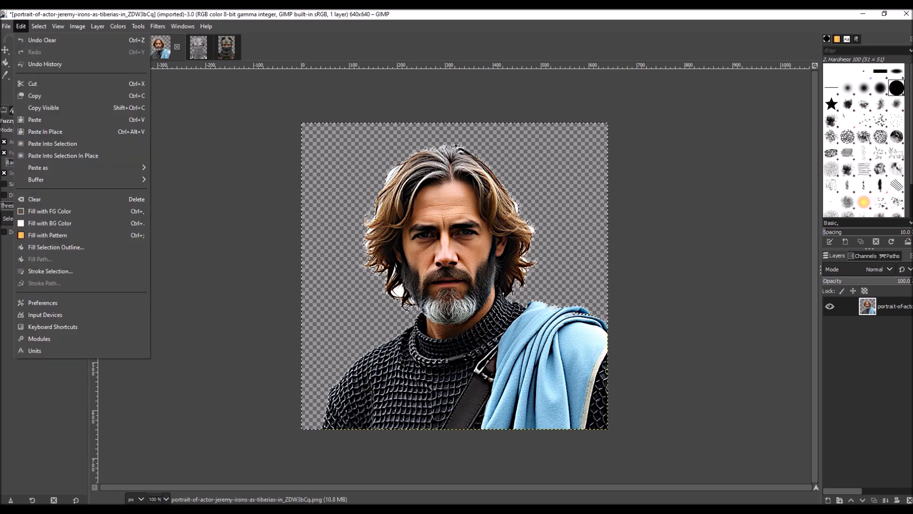
{"action": "left_click", "coordinate": [42, 40]}
{"action": "left_click", "coordinate": [21, 26]}
{"action": "left_click", "coordinate": [41, 40]}
{"action": "left_click", "coordinate": [21, 26]}
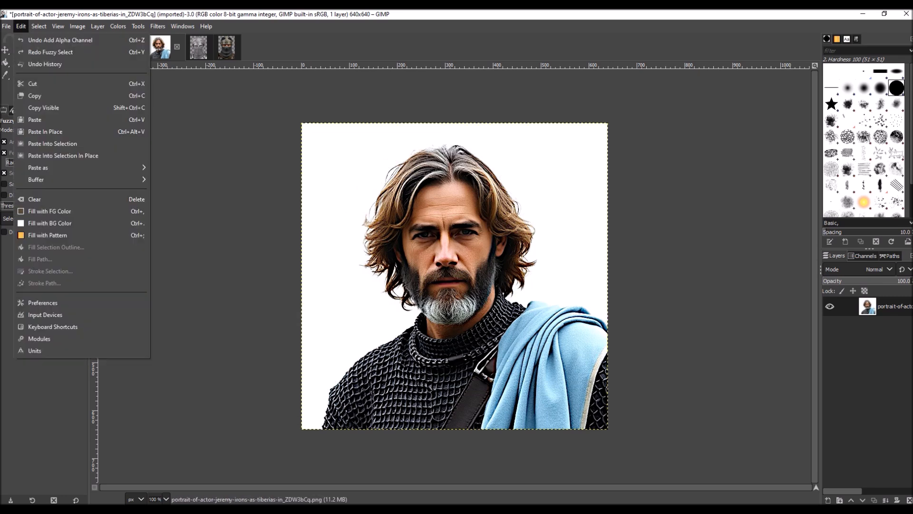
{"action": "left_click", "coordinate": [42, 40]}
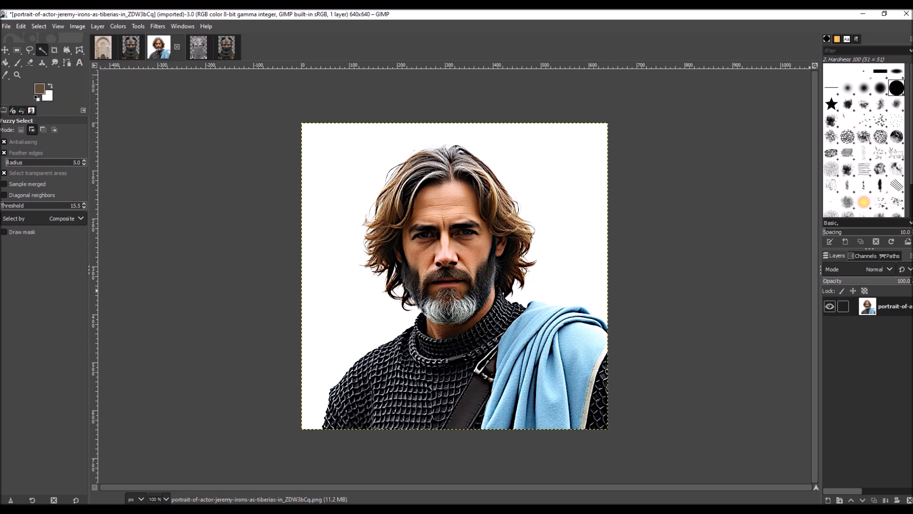
Step: Duplicate the portrait layer and desaturate the copy with a saturation scale of 0.000
{"action": "right_click", "coordinate": [885, 306]}
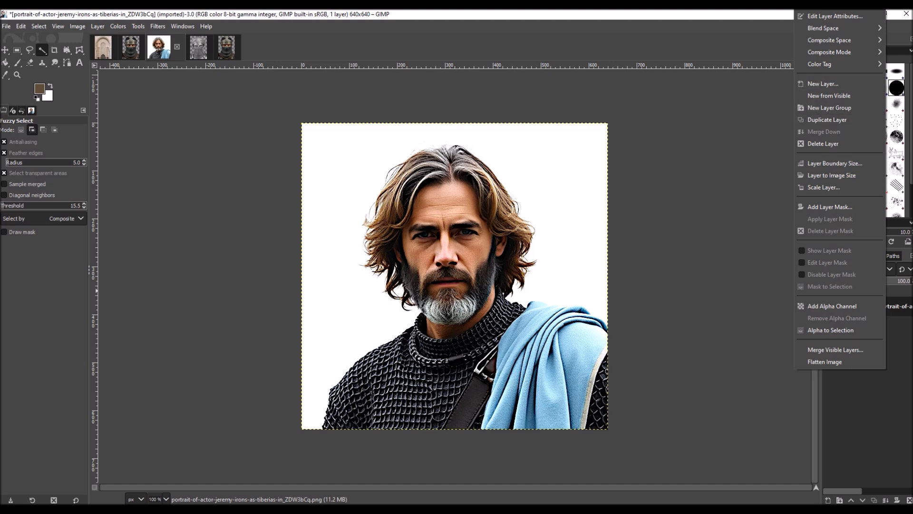
{"action": "left_click", "coordinate": [827, 119]}
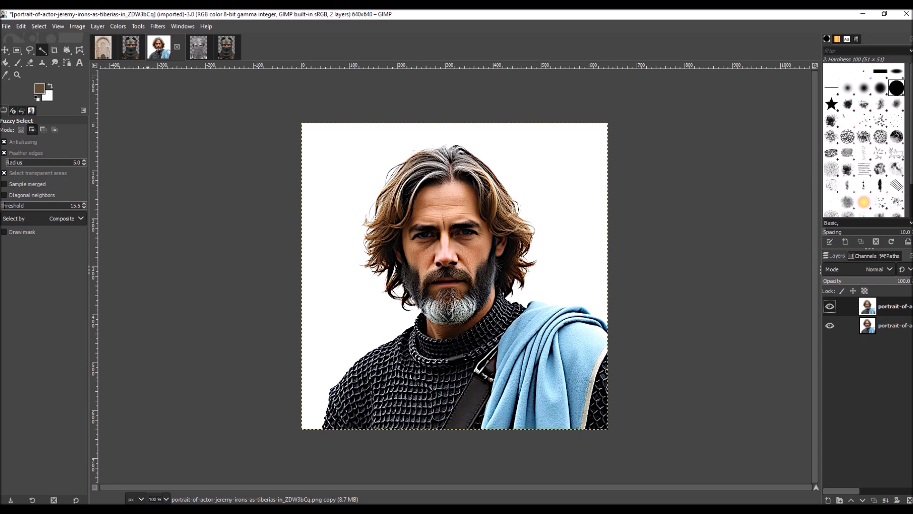
{"action": "left_click", "coordinate": [118, 26]}
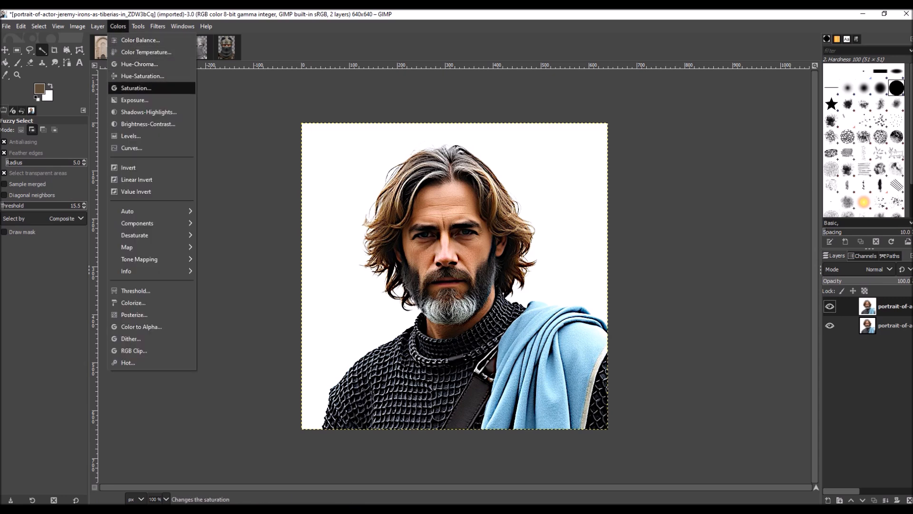
{"action": "left_click", "coordinate": [136, 88]}
{"action": "left_click_drag", "start_coordinate": [200, 174], "coordinate": [112, 183]}
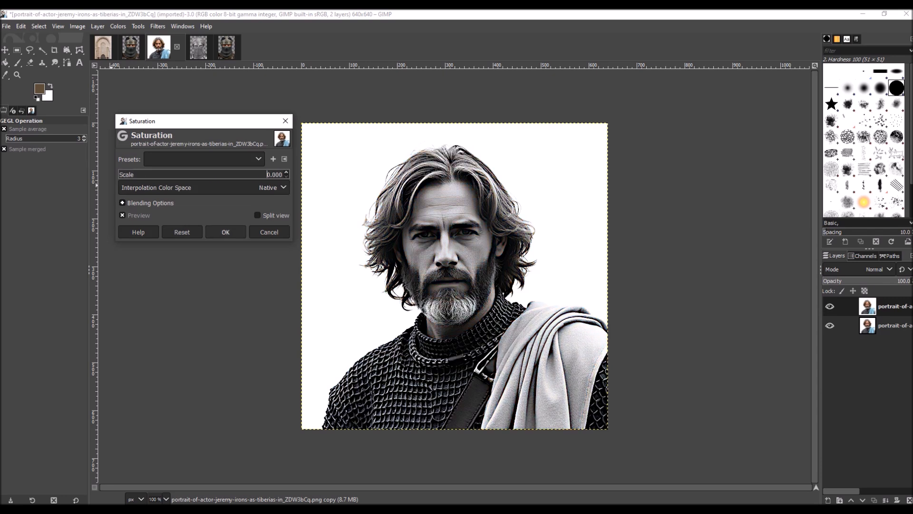
{"action": "left_click", "coordinate": [226, 233]}
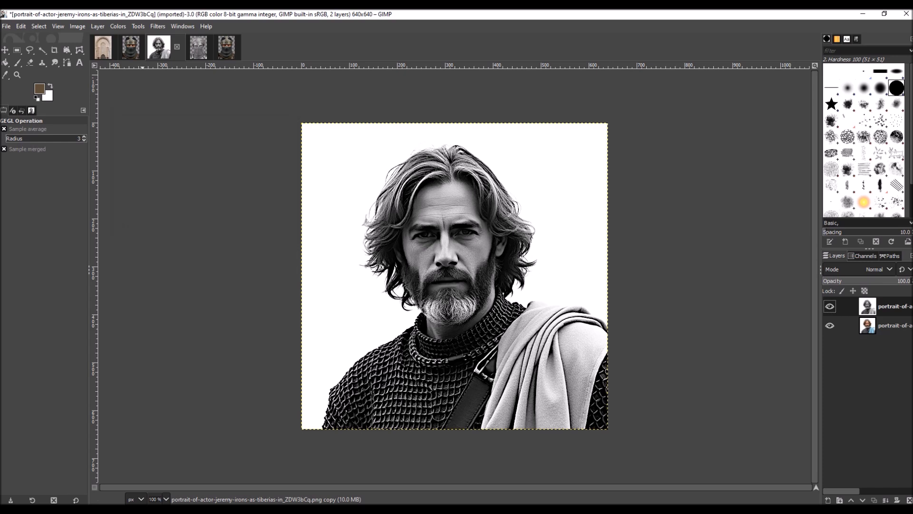
Step: Turn the grey copy into pure black and white with Curves, moving the black and white points to input 187 (outputs 0 and 255)
{"action": "left_click", "coordinate": [117, 26]}
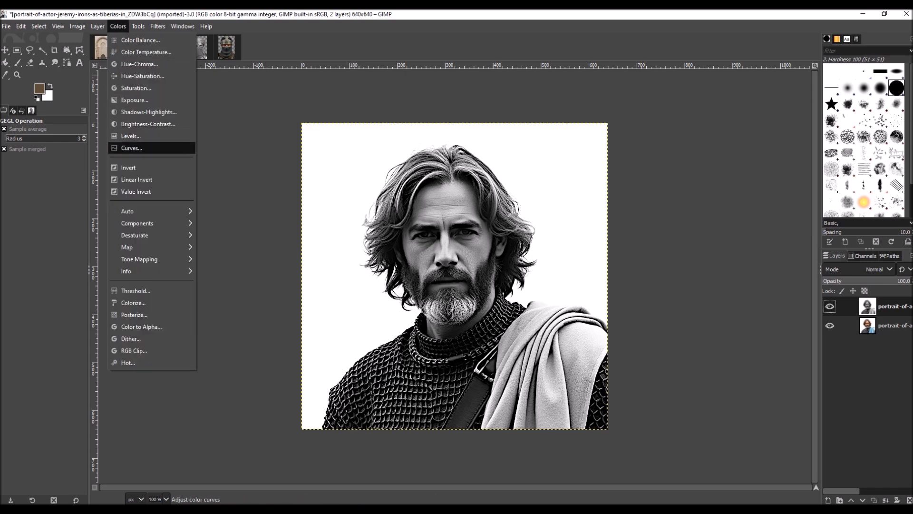
{"action": "left_click", "coordinate": [133, 148]}
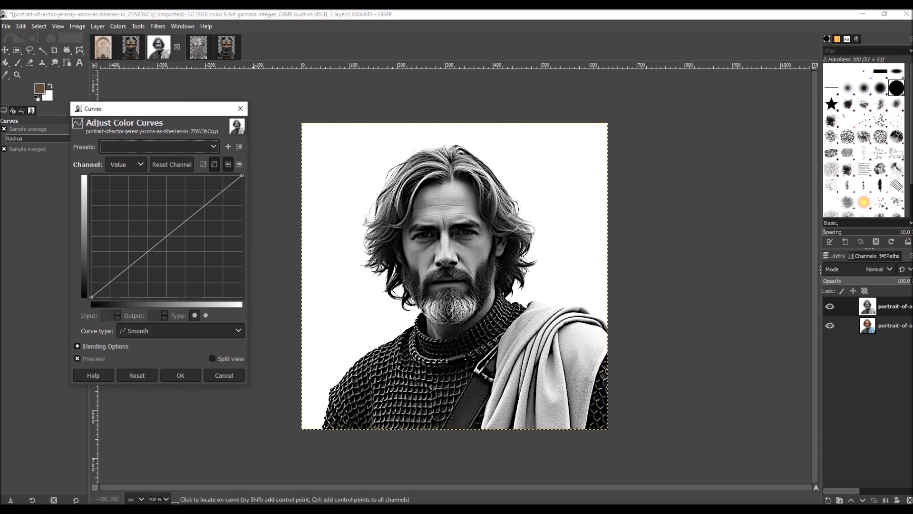
{"action": "left_click_drag", "start_coordinate": [247, 241], "coordinate": [698, 242]}
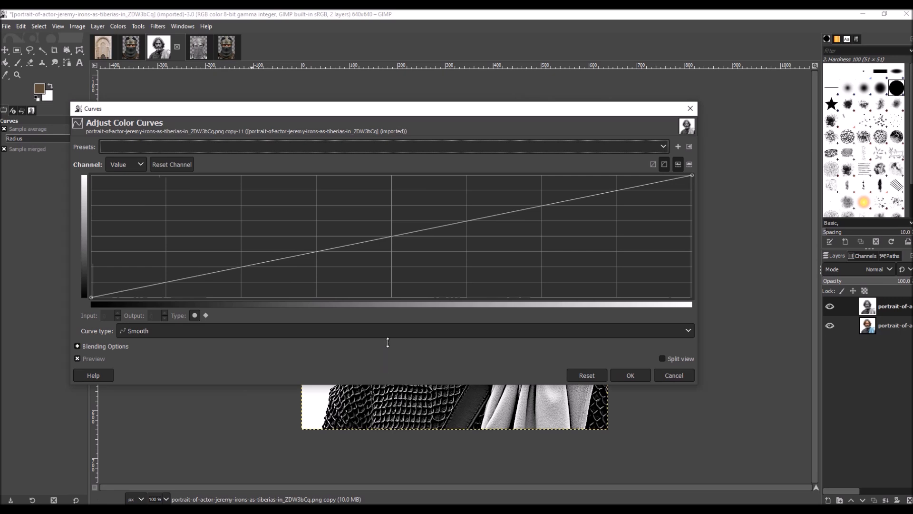
{"action": "left_click_drag", "start_coordinate": [389, 113], "coordinate": [377, 228]}
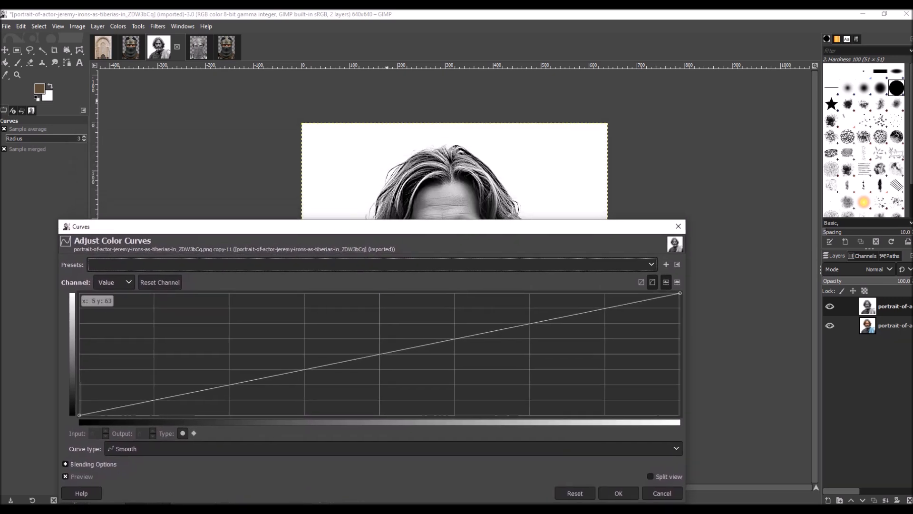
{"action": "left_click_drag", "start_coordinate": [79, 415], "coordinate": [449, 415]}
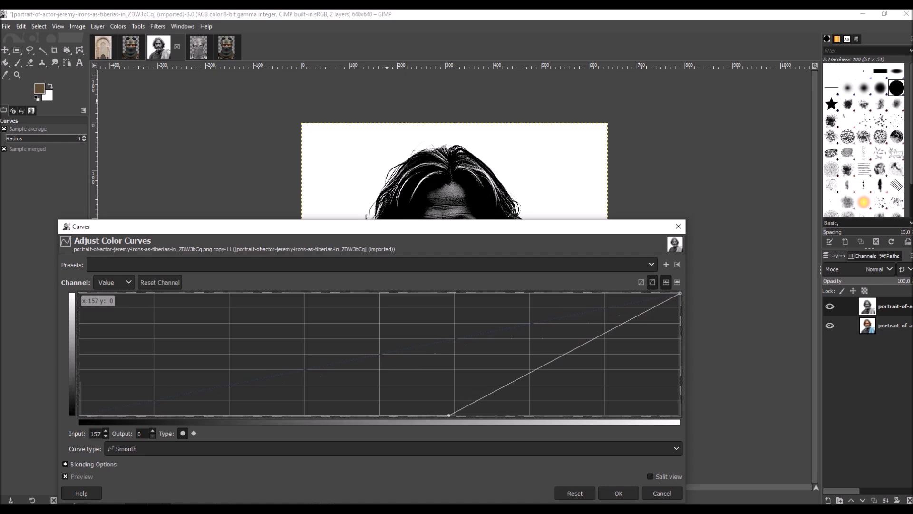
{"action": "left_click_drag", "start_coordinate": [449, 415], "coordinate": [521, 415]}
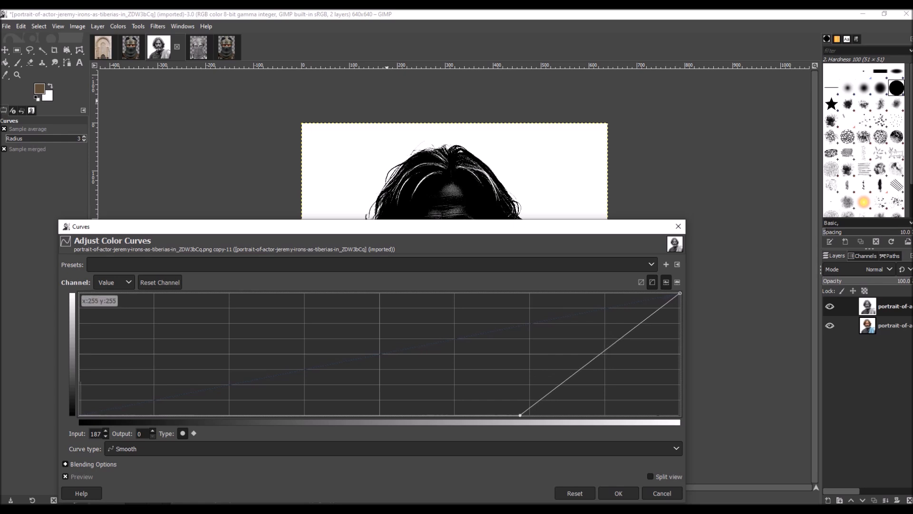
{"action": "left_click_drag", "start_coordinate": [679, 293], "coordinate": [521, 293]}
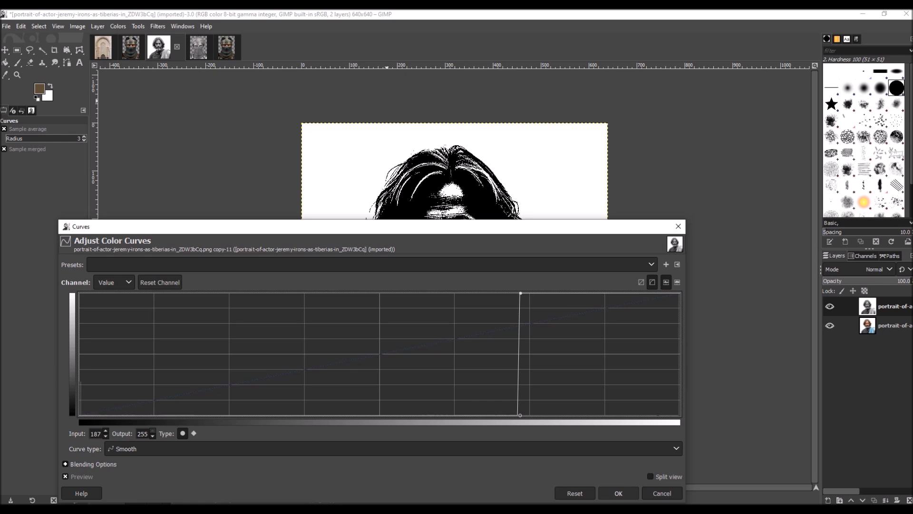
{"action": "left_click", "coordinate": [618, 493]}
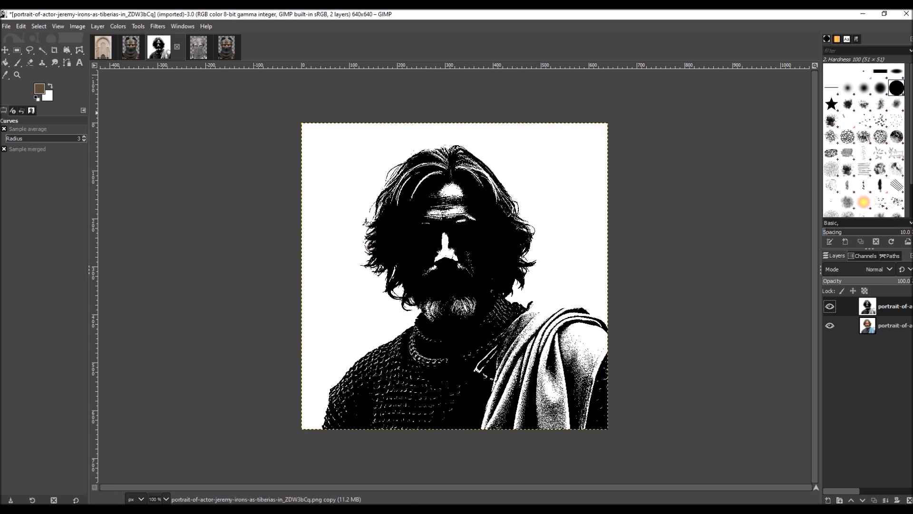
{"action": "left_click", "coordinate": [5, 75]}
{"action": "left_click", "coordinate": [49, 76]}
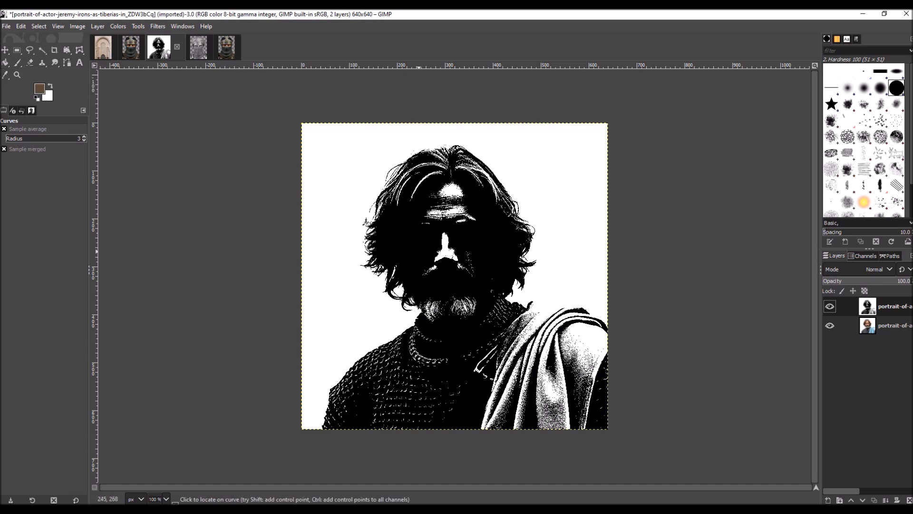
{"action": "left_click", "coordinate": [418, 251]}
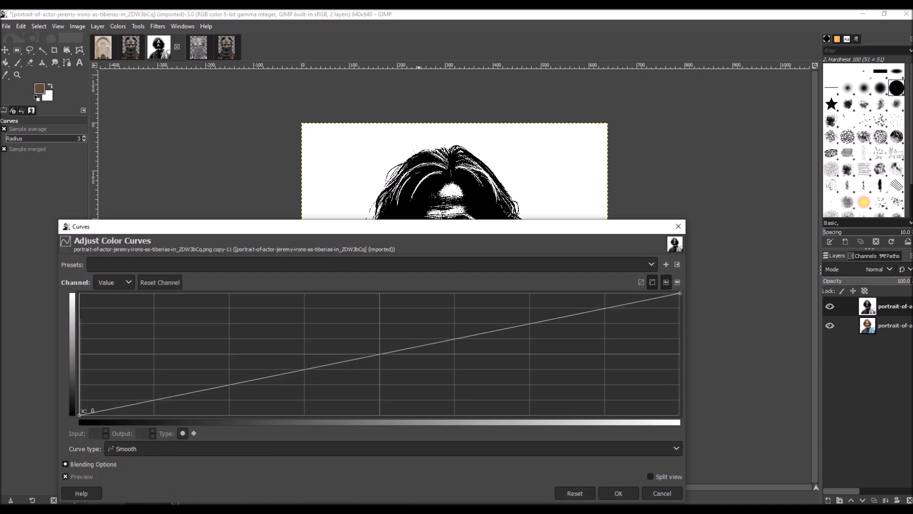
{"action": "left_click", "coordinate": [678, 226]}
{"action": "left_click", "coordinate": [411, 246]}
{"action": "left_click", "coordinate": [679, 226]}
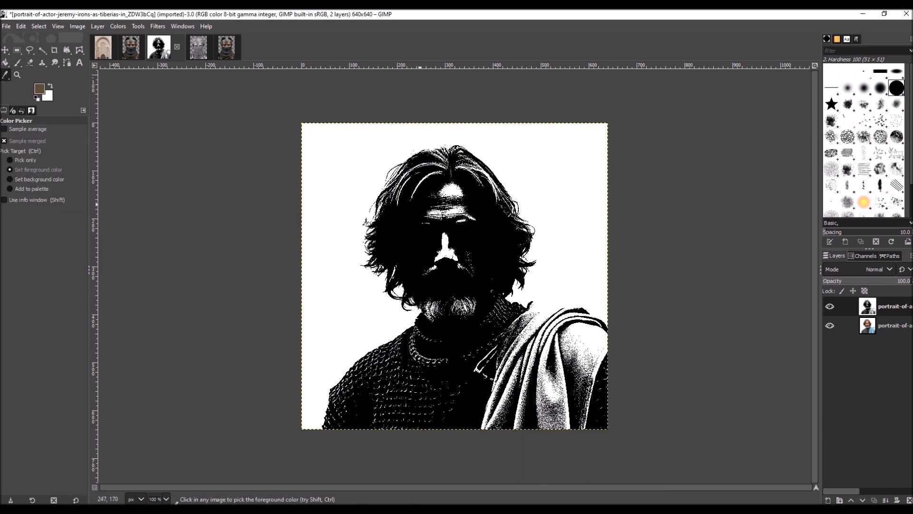
Step: Make white the foreground and black the background colour, and set the Paintbrush to opacity, hardness and force 100 and size 54
{"action": "left_click", "coordinate": [403, 237]}
{"action": "left_click", "coordinate": [49, 86]}
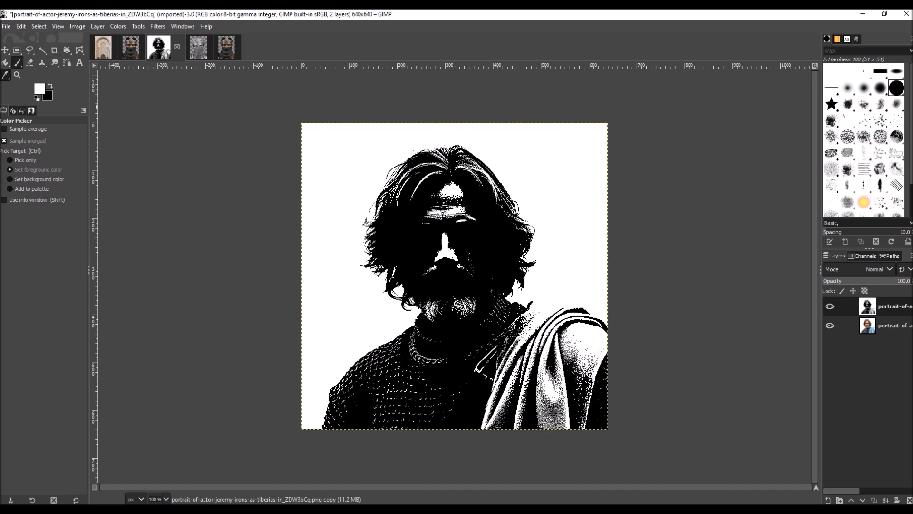
{"action": "left_click", "coordinate": [18, 63]}
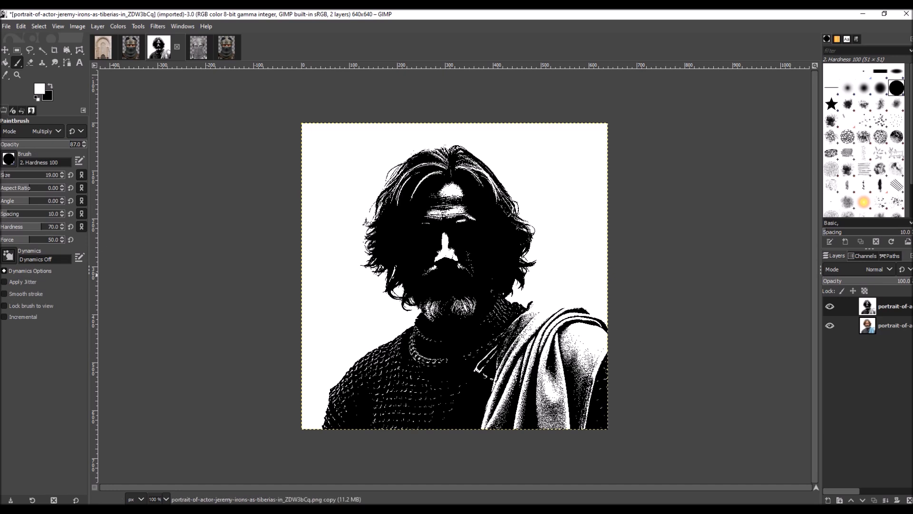
{"action": "left_click_drag", "start_coordinate": [71, 144], "coordinate": [82, 144]}
{"action": "mouse_move", "coordinate": [30, 226]}
{"action": "left_mouse_down"}
{"action": "mouse_move", "coordinate": [62, 226]}
{"action": "mouse_move", "coordinate": [54, 239]}
{"action": "mouse_move", "coordinate": [64, 239]}
{"action": "left_mouse_up"}
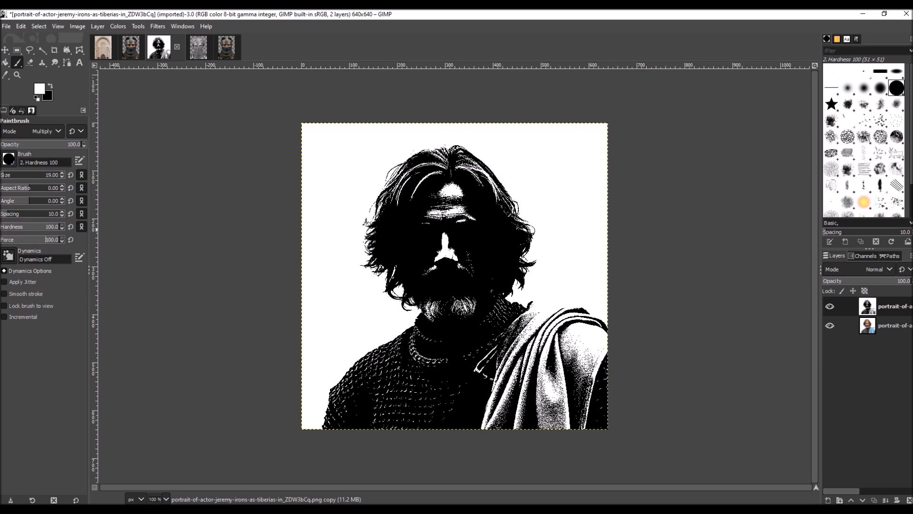
{"action": "left_click_drag", "start_coordinate": [5, 175], "coordinate": [6, 175]}
Step: Erase the white patches inside the face, beard, chainmail and lower cloak to the black background colour on the copied layer
{"action": "left_click", "coordinate": [30, 62]}
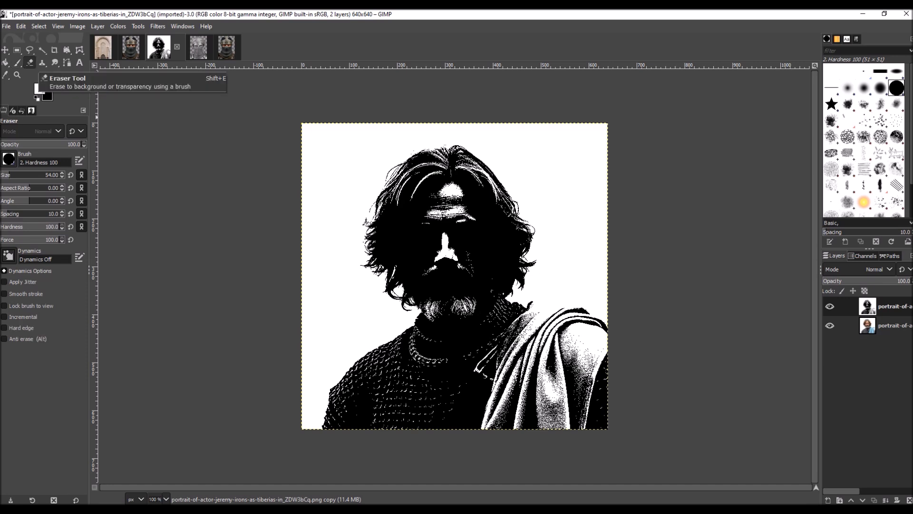
{"action": "mouse_move", "coordinate": [450, 195]}
{"action": "left_mouse_down"}
{"action": "mouse_move", "coordinate": [420, 260]}
{"action": "mouse_move", "coordinate": [425, 280]}
{"action": "mouse_move", "coordinate": [449, 197]}
{"action": "mouse_move", "coordinate": [461, 221]}
{"action": "mouse_move", "coordinate": [452, 282]}
{"action": "mouse_move", "coordinate": [476, 242]}
{"action": "mouse_move", "coordinate": [461, 189]}
{"action": "left_mouse_up"}
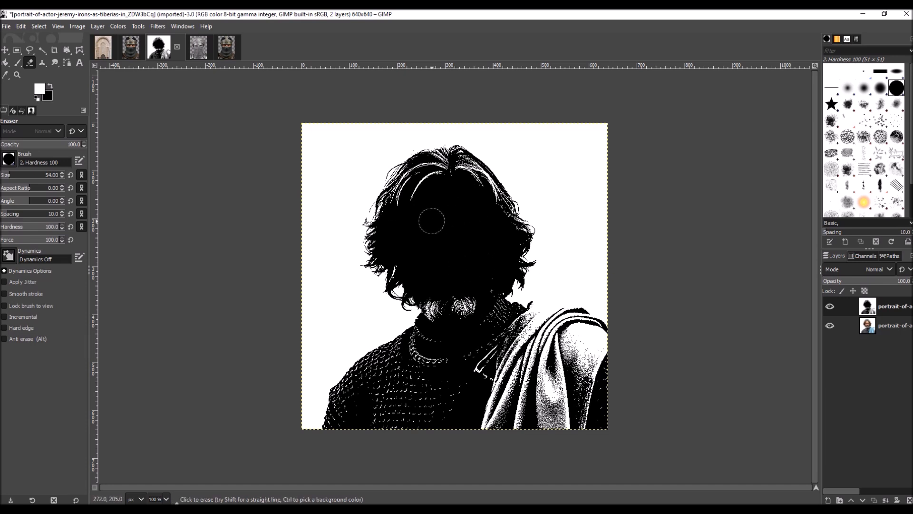
{"action": "mouse_move", "coordinate": [434, 281]}
{"action": "left_mouse_down"}
{"action": "mouse_move", "coordinate": [436, 328]}
{"action": "mouse_move", "coordinate": [449, 322]}
{"action": "mouse_move", "coordinate": [455, 290]}
{"action": "mouse_move", "coordinate": [463, 334]}
{"action": "mouse_move", "coordinate": [468, 293]}
{"action": "mouse_move", "coordinate": [486, 339]}
{"action": "mouse_move", "coordinate": [487, 327]}
{"action": "mouse_move", "coordinate": [430, 326]}
{"action": "left_mouse_up"}
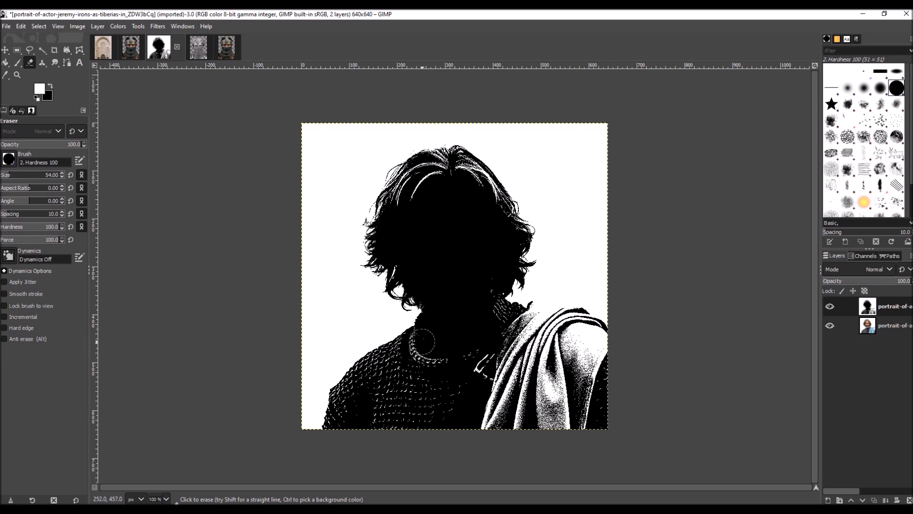
{"action": "left_click_drag", "start_coordinate": [420, 337], "coordinate": [356, 384]}
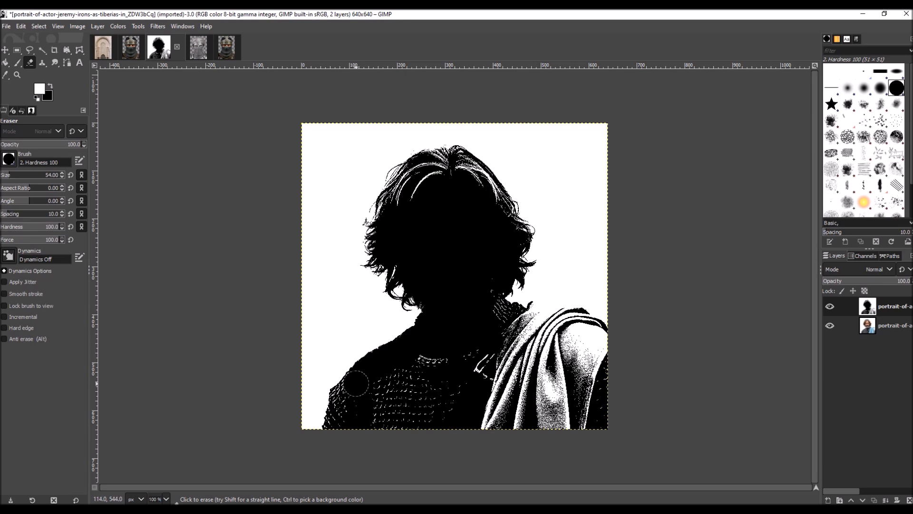
{"action": "mouse_move", "coordinate": [354, 382]}
{"action": "left_mouse_down"}
{"action": "mouse_move", "coordinate": [336, 436]}
{"action": "mouse_move", "coordinate": [372, 400]}
{"action": "mouse_move", "coordinate": [369, 426]}
{"action": "mouse_move", "coordinate": [392, 406]}
{"action": "mouse_move", "coordinate": [403, 378]}
{"action": "mouse_move", "coordinate": [383, 430]}
{"action": "mouse_move", "coordinate": [381, 397]}
{"action": "mouse_move", "coordinate": [411, 366]}
{"action": "mouse_move", "coordinate": [440, 359]}
{"action": "mouse_move", "coordinate": [398, 435]}
{"action": "mouse_move", "coordinate": [435, 371]}
{"action": "mouse_move", "coordinate": [438, 403]}
{"action": "mouse_move", "coordinate": [453, 413]}
{"action": "mouse_move", "coordinate": [487, 358]}
{"action": "mouse_move", "coordinate": [499, 407]}
{"action": "mouse_move", "coordinate": [647, 413]}
{"action": "mouse_move", "coordinate": [499, 440]}
{"action": "mouse_move", "coordinate": [497, 424]}
{"action": "mouse_move", "coordinate": [636, 417]}
{"action": "mouse_move", "coordinate": [511, 430]}
{"action": "mouse_move", "coordinate": [626, 395]}
{"action": "mouse_move", "coordinate": [493, 405]}
{"action": "mouse_move", "coordinate": [645, 375]}
{"action": "mouse_move", "coordinate": [491, 381]}
{"action": "mouse_move", "coordinate": [619, 369]}
{"action": "mouse_move", "coordinate": [550, 365]}
{"action": "mouse_move", "coordinate": [613, 356]}
{"action": "mouse_move", "coordinate": [513, 357]}
{"action": "mouse_move", "coordinate": [620, 352]}
{"action": "mouse_move", "coordinate": [507, 339]}
{"action": "mouse_move", "coordinate": [479, 302]}
{"action": "mouse_move", "coordinate": [497, 315]}
{"action": "left_mouse_up"}
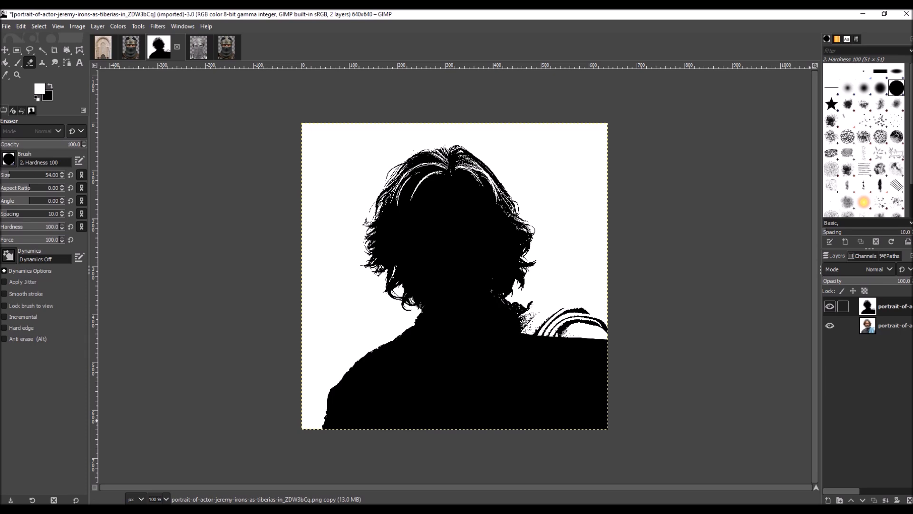
Step: Compare the black silhouette layer with the coloured portrait beneath it by toggling layer visibility, leaving the silhouette hidden
{"action": "left_click", "coordinate": [829, 306]}
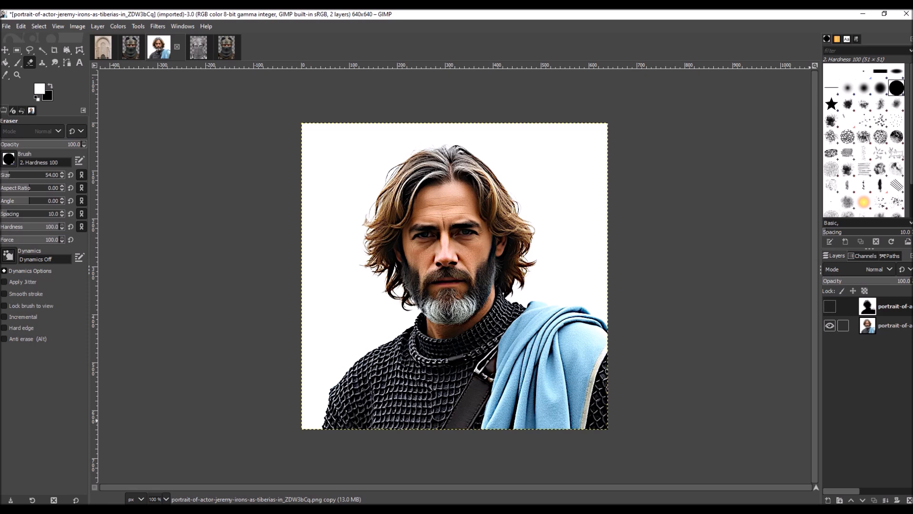
{"action": "left_click", "coordinate": [829, 326]}
{"action": "left_click", "coordinate": [829, 325]}
{"action": "left_click", "coordinate": [830, 306]}
{"action": "left_click", "coordinate": [829, 306]}
{"action": "left_click", "coordinate": [829, 306]}
{"action": "left_click", "coordinate": [829, 306]}
{"action": "left_click", "coordinate": [830, 306]}
{"action": "left_click", "coordinate": [829, 306]}
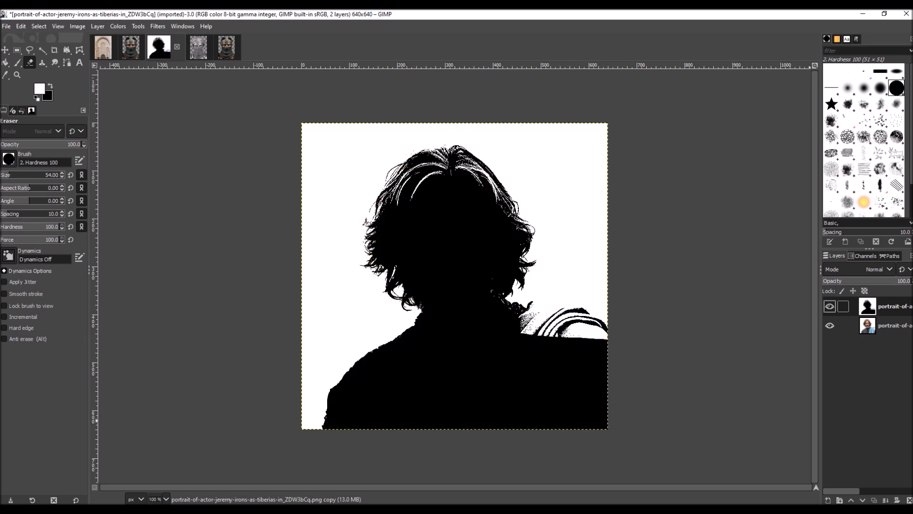
{"action": "left_click", "coordinate": [829, 306]}
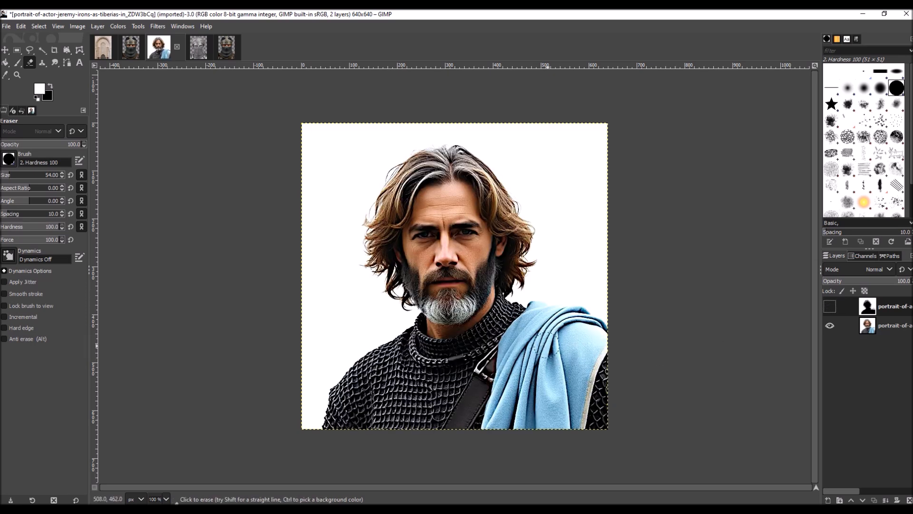
Step: Erase the white patches across the cloak's shoulder to black on the silhouette layer, checking them against the coloured portrait beneath
{"action": "left_click", "coordinate": [830, 306]}
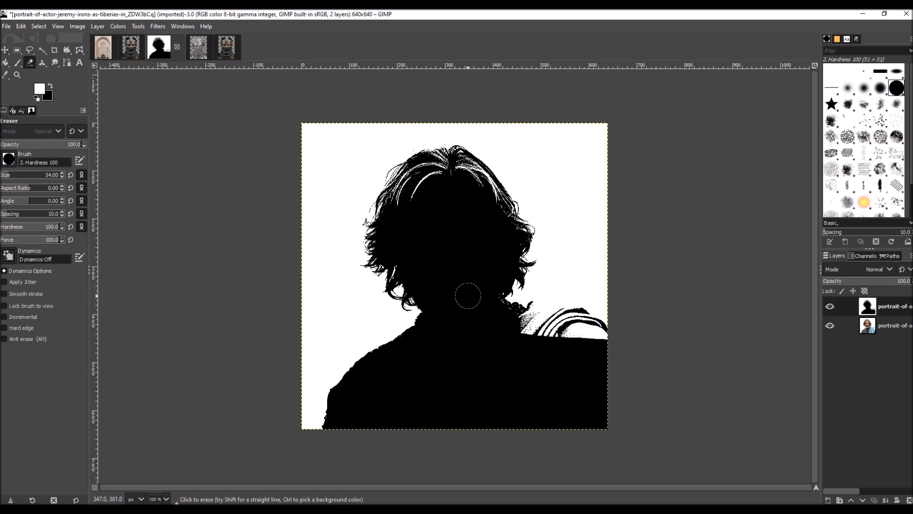
{"action": "left_click", "coordinate": [829, 306]}
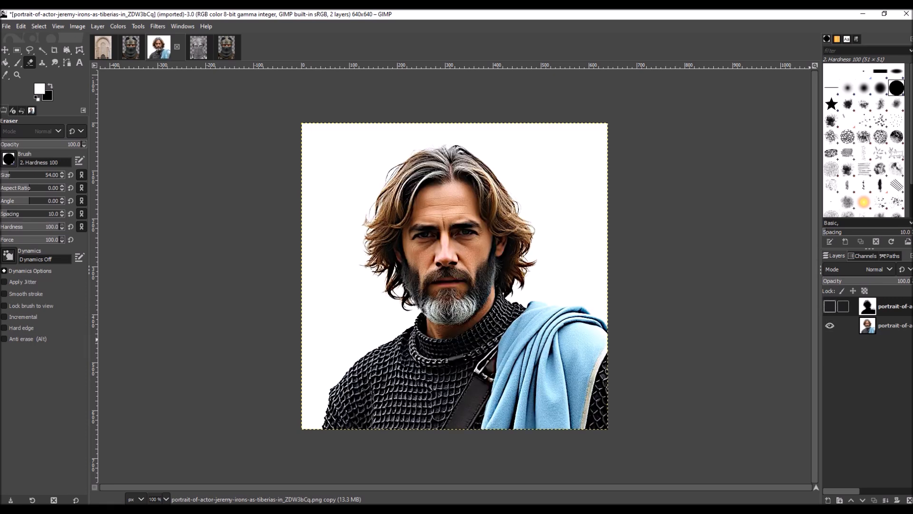
{"action": "left_click", "coordinate": [829, 306]}
{"action": "left_click", "coordinate": [830, 306]}
{"action": "left_click", "coordinate": [830, 306]}
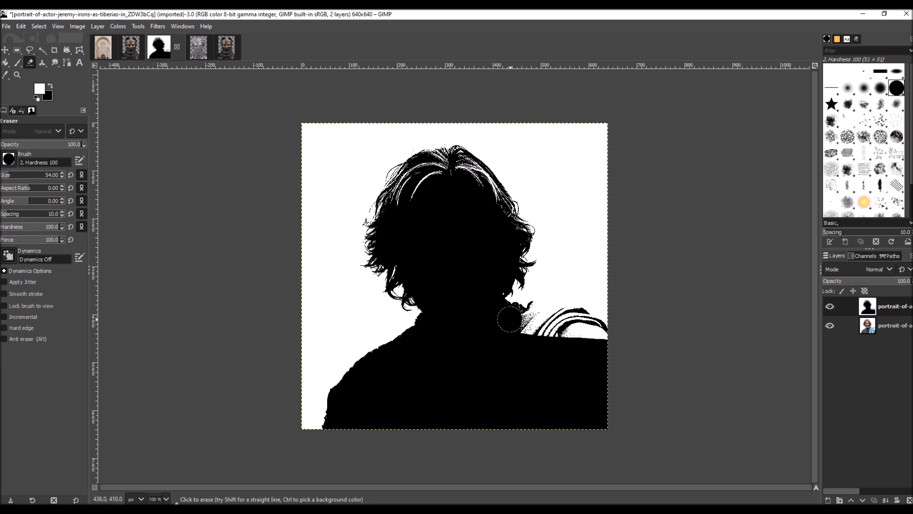
{"action": "left_click", "coordinate": [829, 305]}
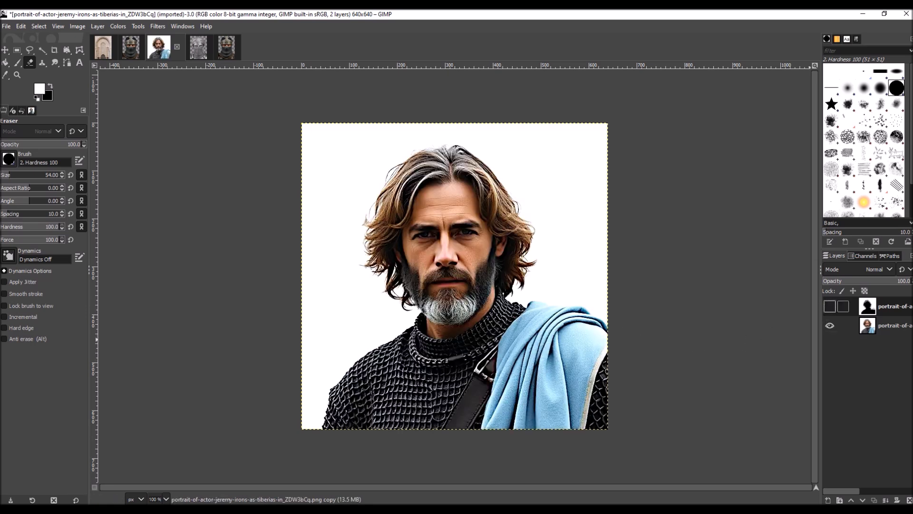
{"action": "left_click", "coordinate": [830, 306]}
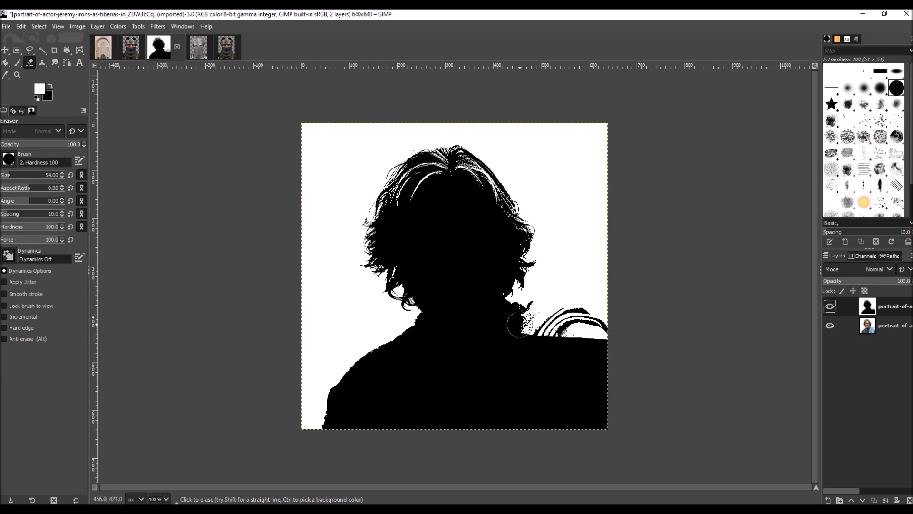
{"action": "mouse_move", "coordinate": [519, 323]}
{"action": "left_mouse_down"}
{"action": "mouse_move", "coordinate": [602, 340]}
{"action": "mouse_move", "coordinate": [579, 328]}
{"action": "left_mouse_up"}
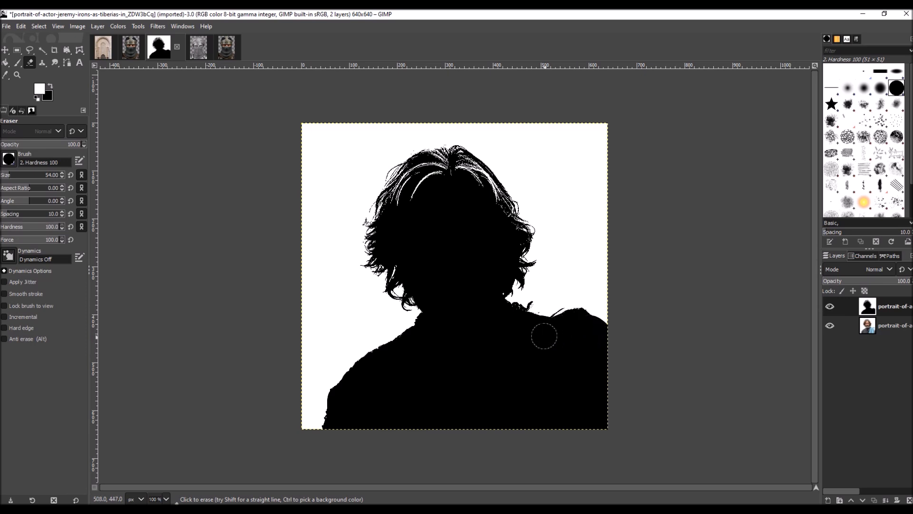
Step: Try to erase the white dip along the cloak's upper shoulder edge to black, and undo the stroke
{"action": "left_click", "coordinate": [830, 306]}
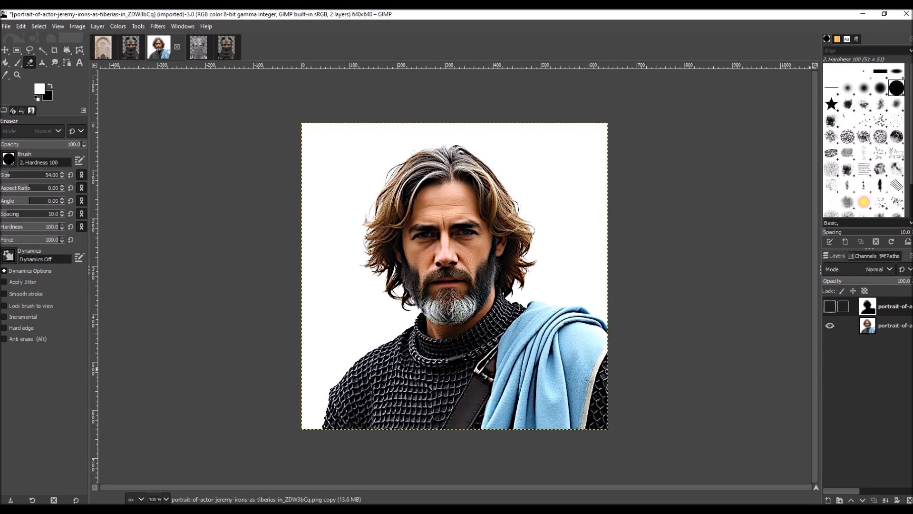
{"action": "left_click", "coordinate": [830, 306]}
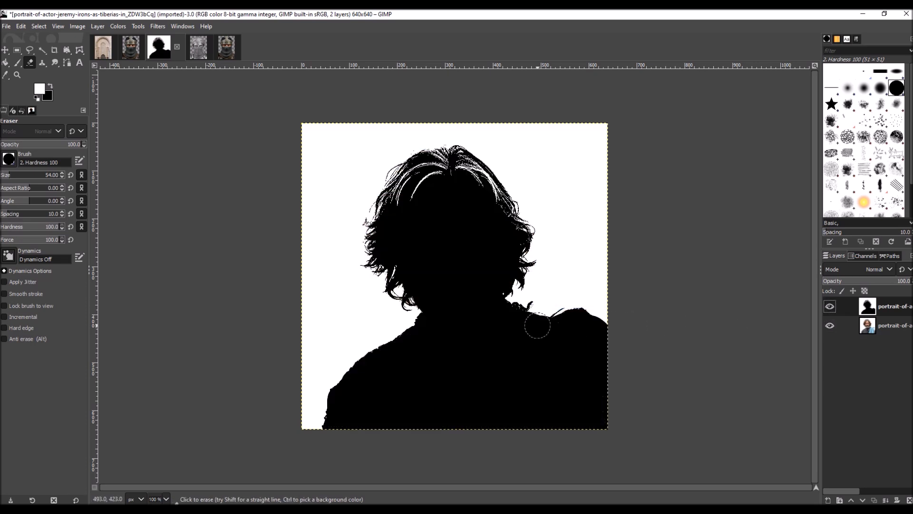
{"action": "mouse_move", "coordinate": [537, 323]}
{"action": "left_mouse_down"}
{"action": "mouse_move", "coordinate": [537, 312]}
{"action": "mouse_move", "coordinate": [569, 319]}
{"action": "left_mouse_up"}
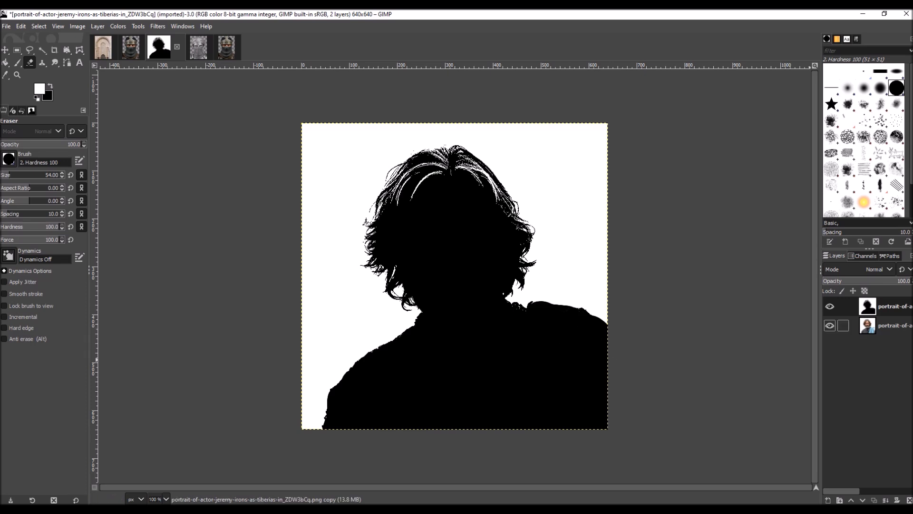
{"action": "left_click", "coordinate": [830, 306]}
{"action": "left_click", "coordinate": [830, 306]}
{"action": "key", "text": "ctrl+z"}
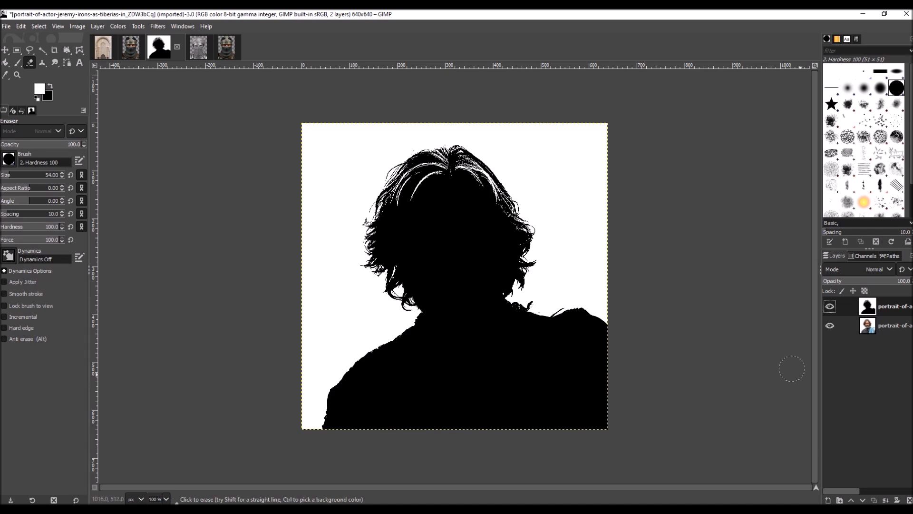
Step: Erase the white dip along the cloak's upper shoulder edge to black, and check the outline against the portrait
{"action": "left_click_drag", "start_coordinate": [541, 320], "coordinate": [577, 319]}
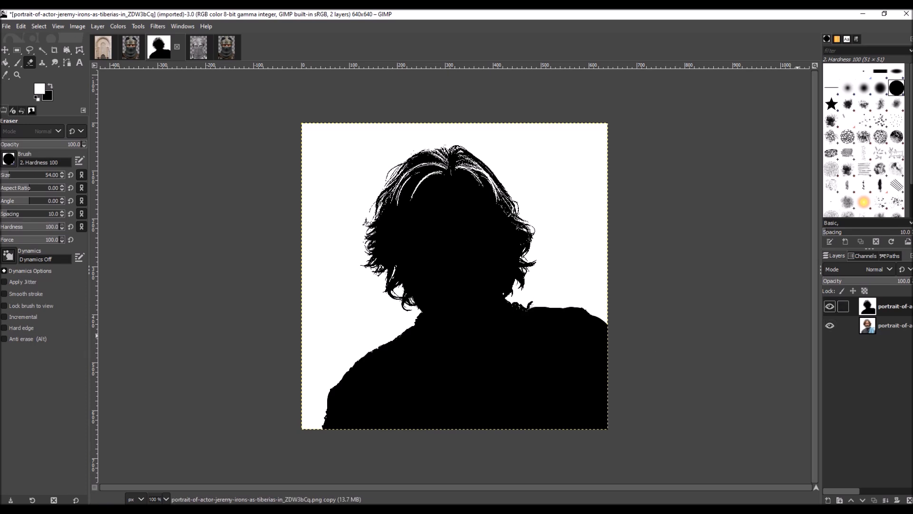
{"action": "left_click", "coordinate": [829, 305]}
{"action": "left_click", "coordinate": [830, 306]}
Step: Compare the hair with the coloured portrait and erase the white streaks in the left half of the hair to black
{"action": "left_click", "coordinate": [830, 306]}
{"action": "left_click", "coordinate": [830, 306]}
{"action": "left_click", "coordinate": [830, 306]}
{"action": "left_click", "coordinate": [830, 306]}
{"action": "left_click", "coordinate": [830, 305]}
{"action": "left_click", "coordinate": [830, 306]}
{"action": "mouse_move", "coordinate": [403, 212]}
{"action": "left_mouse_down"}
{"action": "mouse_move", "coordinate": [447, 173]}
{"action": "mouse_move", "coordinate": [423, 174]}
{"action": "mouse_move", "coordinate": [399, 213]}
{"action": "left_mouse_up"}
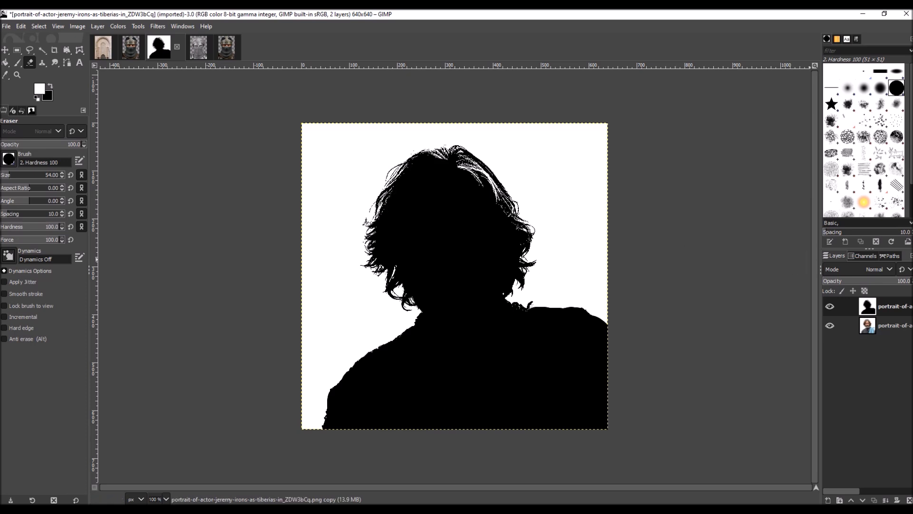
Step: Erase the fine white streaks remaining at the crown, just left of the parting, to black on the silhouette
{"action": "left_click", "coordinate": [830, 306]}
{"action": "left_click", "coordinate": [829, 306]}
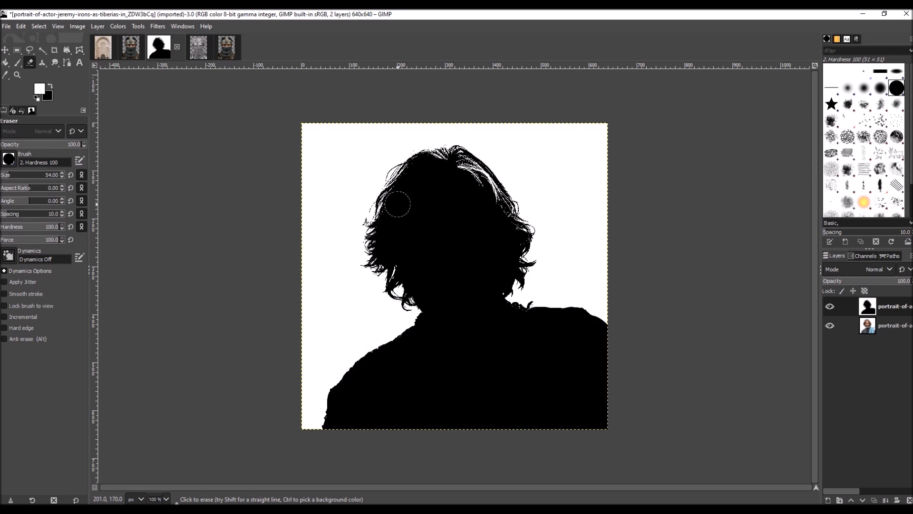
{"action": "left_click", "coordinate": [830, 305]}
{"action": "left_click", "coordinate": [830, 305]}
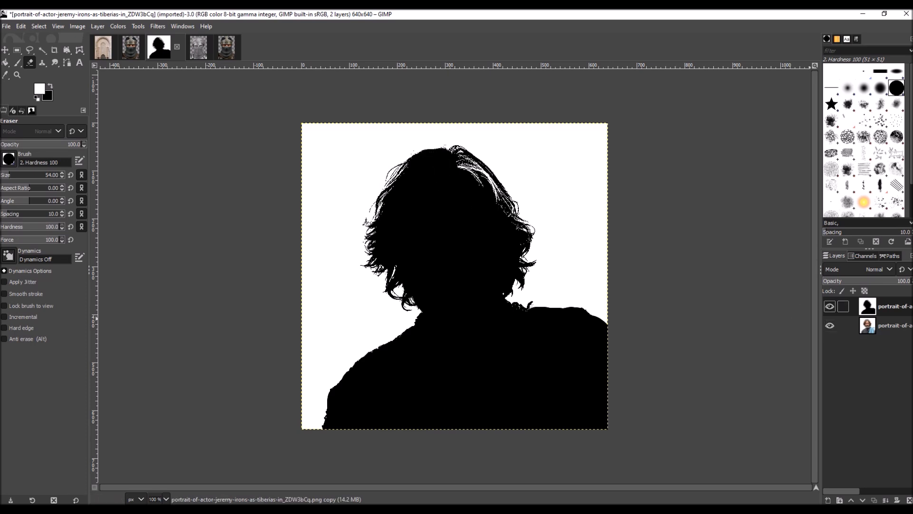
Step: Check the coloured portrait and erase the white streaks in the right half of the hair to black on the silhouette layer
{"action": "left_click", "coordinate": [830, 306]}
{"action": "left_click", "coordinate": [830, 306]}
{"action": "left_click", "coordinate": [830, 306]}
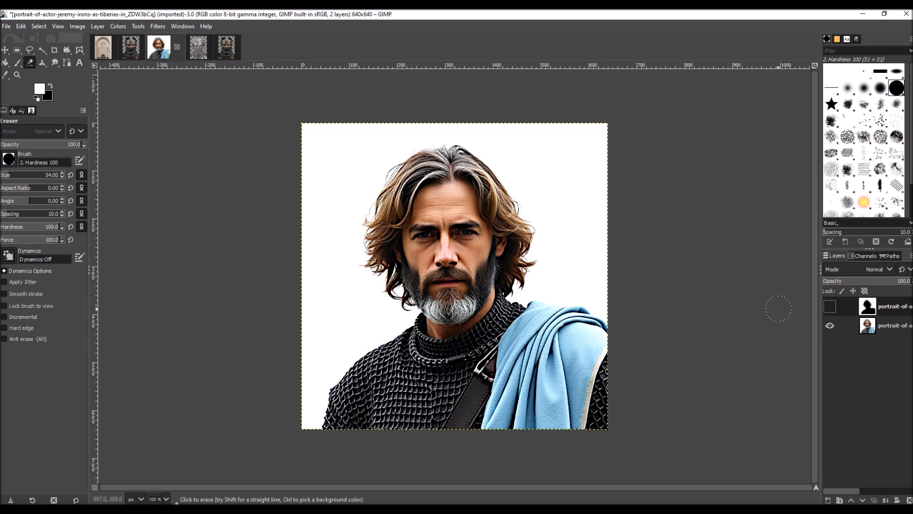
{"action": "left_click", "coordinate": [830, 326]}
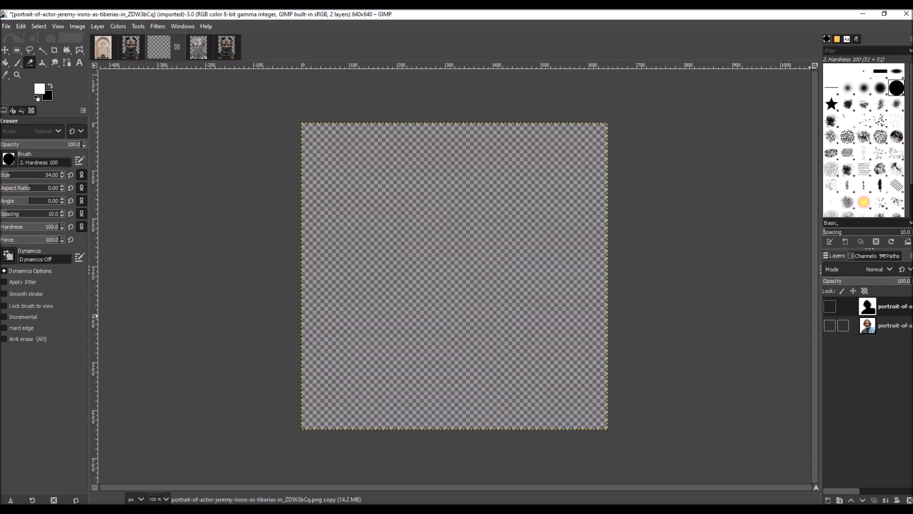
{"action": "left_click", "coordinate": [830, 325]}
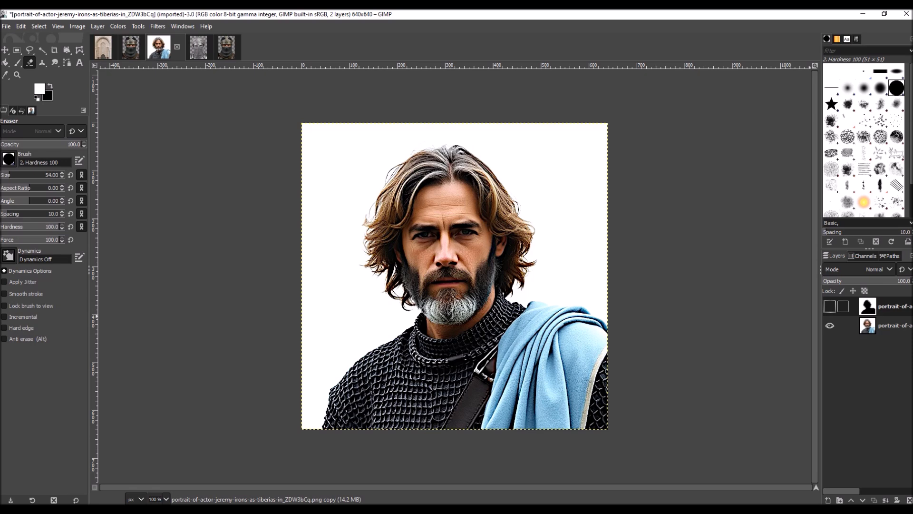
{"action": "left_click", "coordinate": [830, 306]}
{"action": "left_click", "coordinate": [829, 307]}
{"action": "left_click", "coordinate": [830, 306]}
{"action": "left_click", "coordinate": [830, 306]}
{"action": "left_click", "coordinate": [452, 167]}
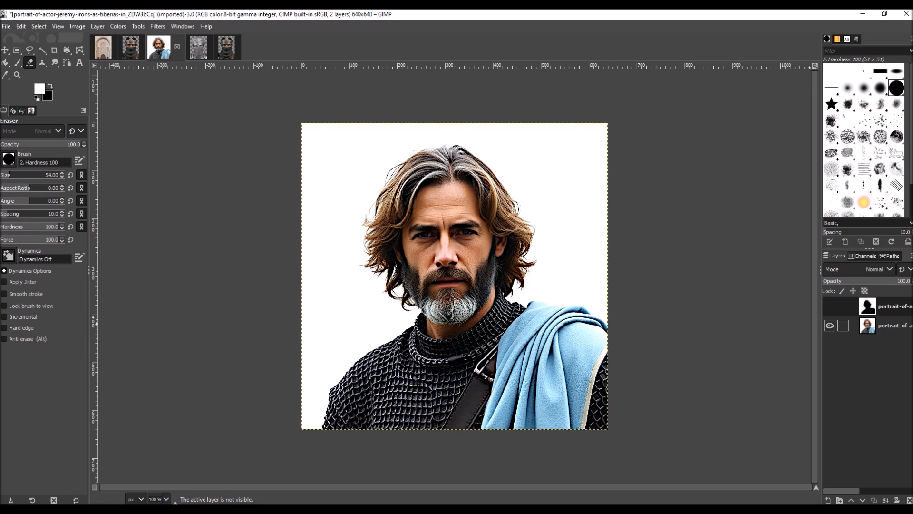
{"action": "left_click", "coordinate": [830, 306]}
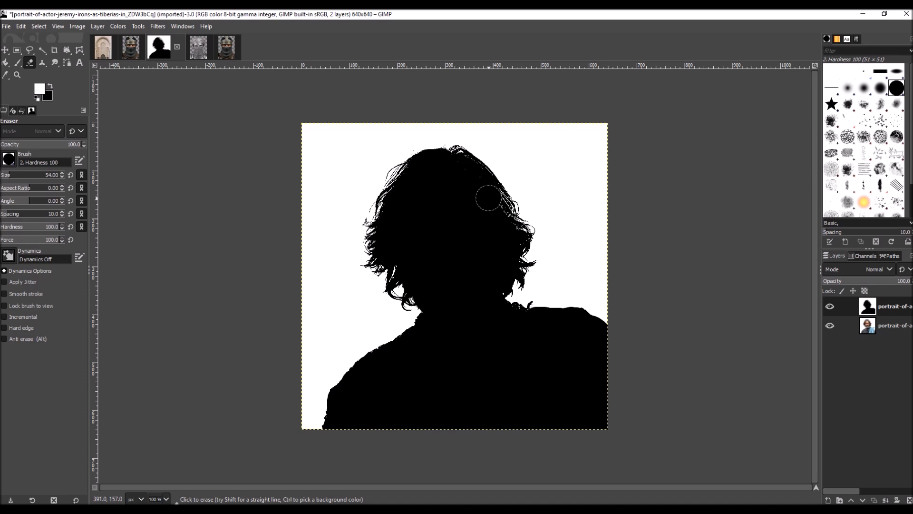
Step: Erase the small white flecks along the hair's right outer edge to black, keeping to the portrait's outline
{"action": "left_click", "coordinate": [830, 305]}
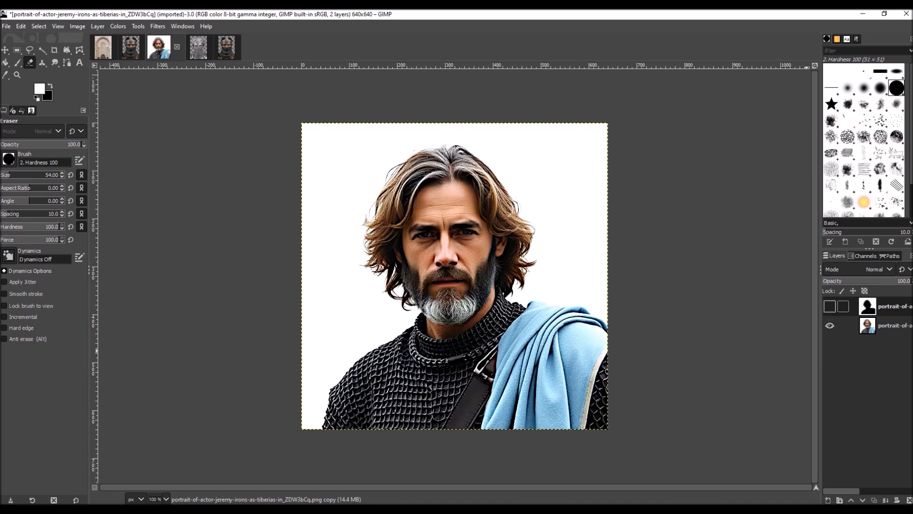
{"action": "left_click", "coordinate": [830, 306]}
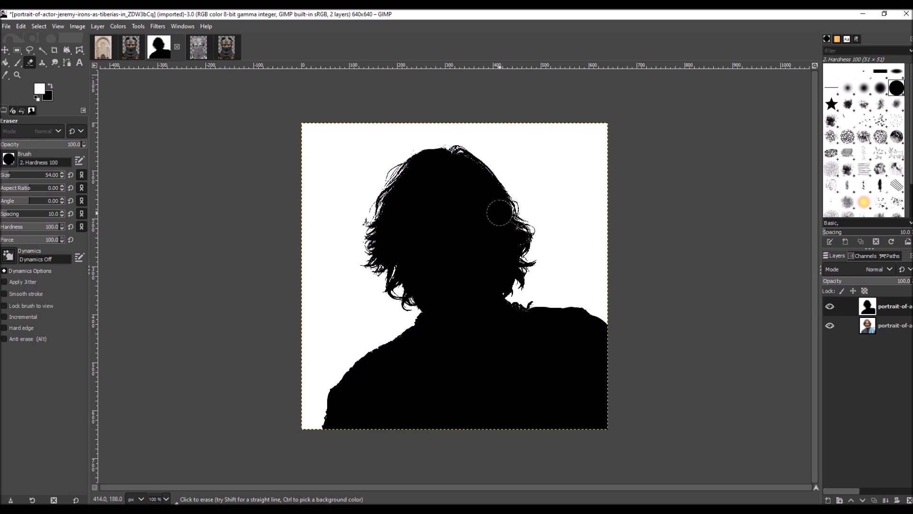
{"action": "left_click", "coordinate": [829, 306]}
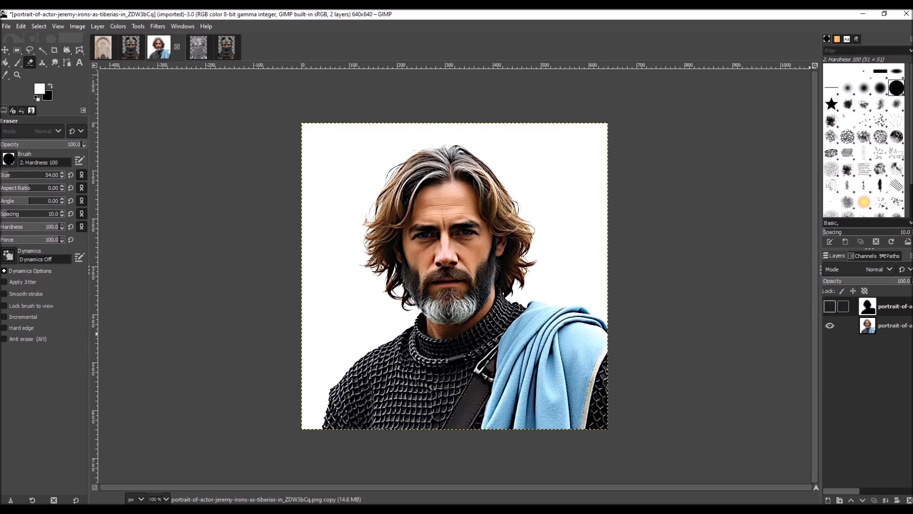
{"action": "left_click", "coordinate": [830, 306]}
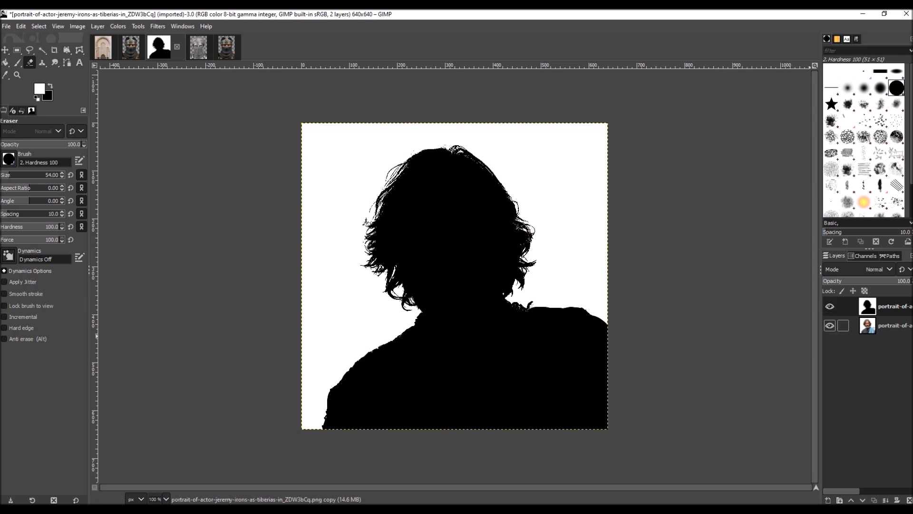
{"action": "left_click", "coordinate": [830, 306]}
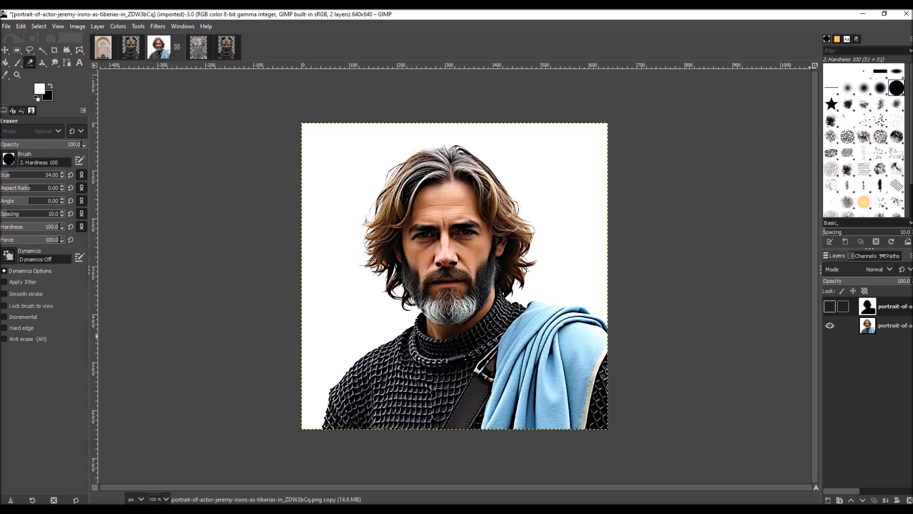
{"action": "left_click", "coordinate": [829, 306]}
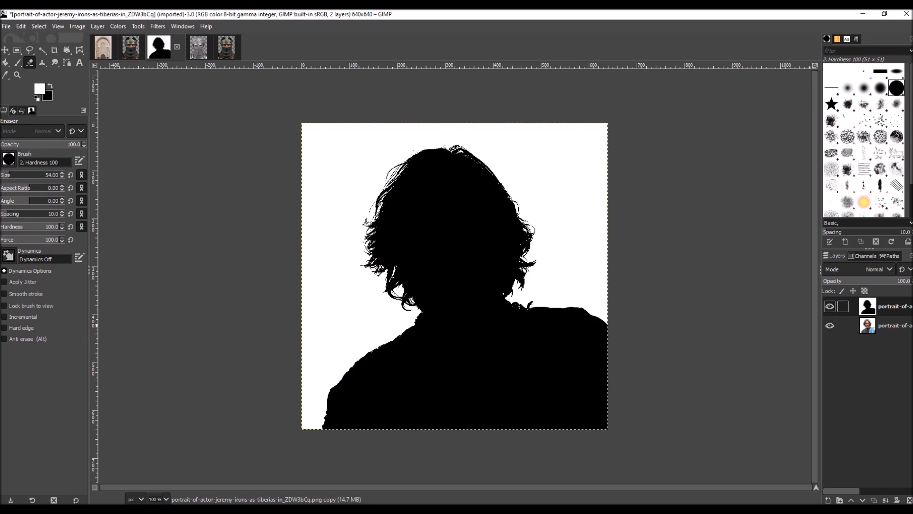
Step: Set the Eraser size to 18 and erase the small white gaps at the collar below the right-hand hair to black
{"action": "left_click", "coordinate": [830, 306]}
{"action": "left_click", "coordinate": [830, 305]}
{"action": "left_click", "coordinate": [62, 177]}
{"action": "left_click", "coordinate": [62, 177]}
{"action": "left_click_drag", "start_coordinate": [505, 304], "coordinate": [516, 309]}
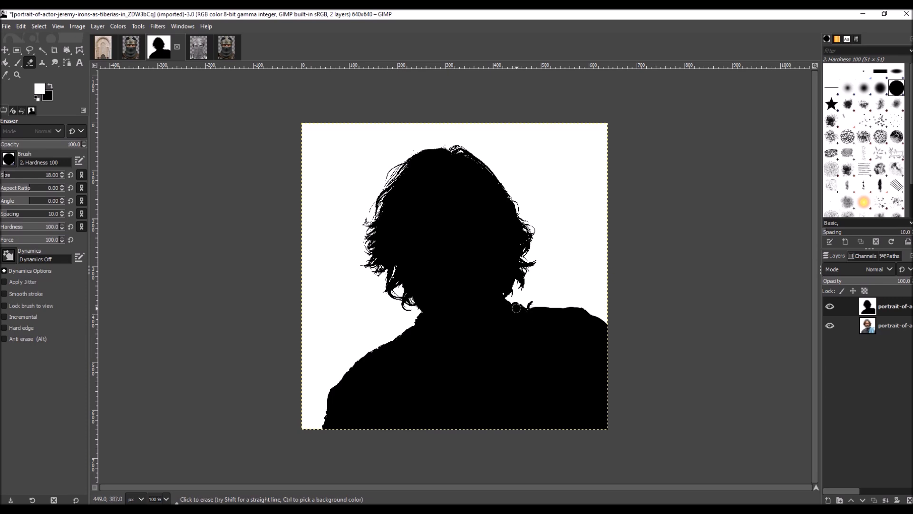
Step: Check the portrait and erase the white gap where the collar meets the cloak's shoulder to black on the silhouette
{"action": "left_click", "coordinate": [830, 306]}
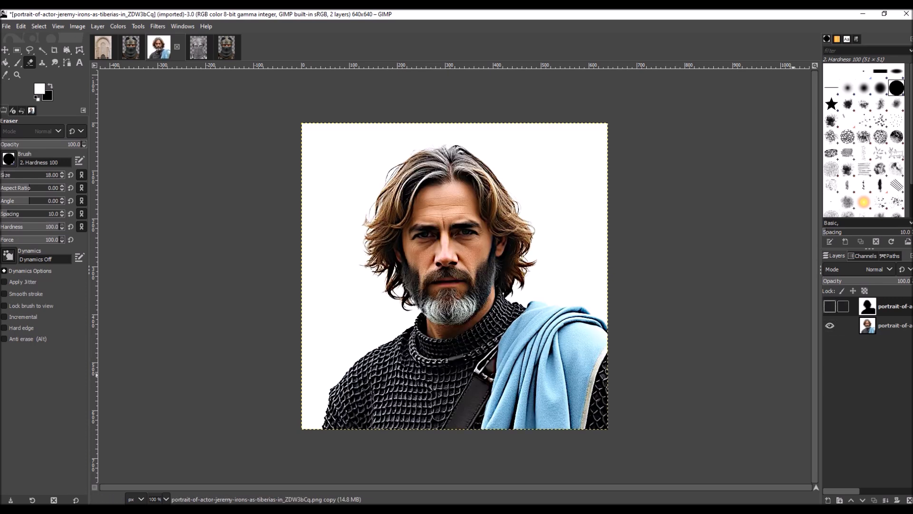
{"action": "left_click", "coordinate": [830, 305]}
{"action": "left_click", "coordinate": [830, 306]}
{"action": "left_click", "coordinate": [830, 306]}
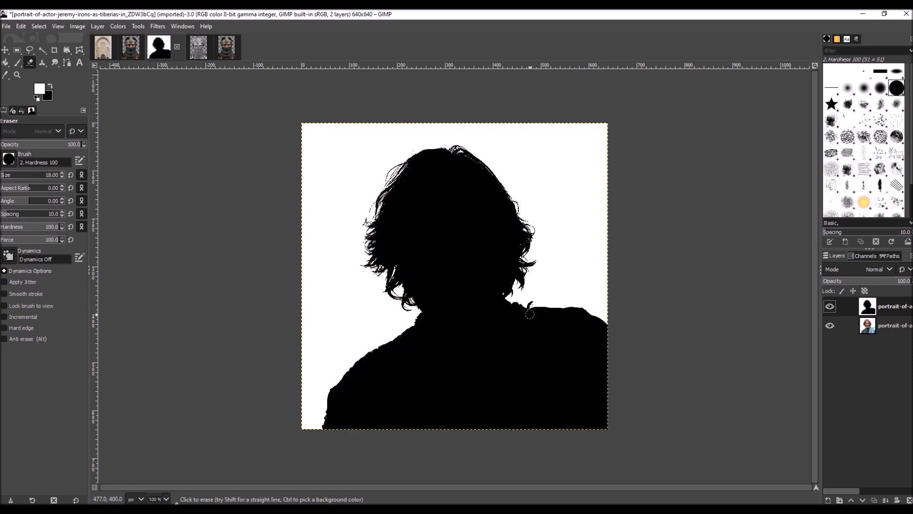
{"action": "left_click_drag", "start_coordinate": [532, 311], "coordinate": [537, 308]}
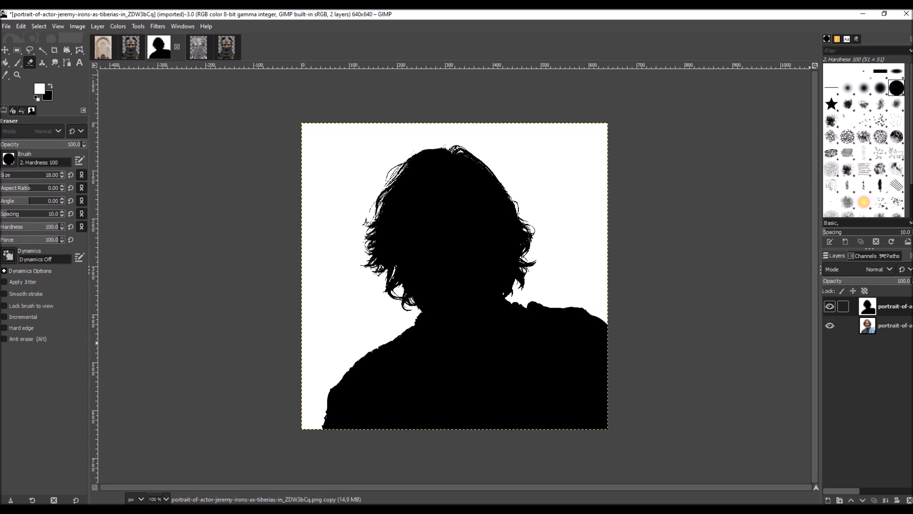
Step: Touch up the cloak's upper shoulder edge and compare the finished silhouette with the coloured portrait, leaving the silhouette layer visible
{"action": "left_click", "coordinate": [830, 306]}
{"action": "left_click", "coordinate": [830, 306]}
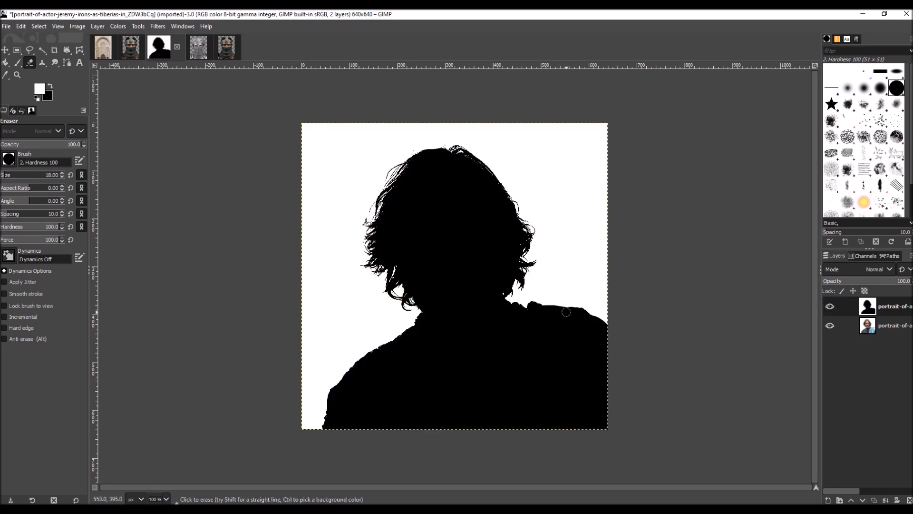
{"action": "left_click", "coordinate": [829, 306]}
{"action": "left_click", "coordinate": [830, 306]}
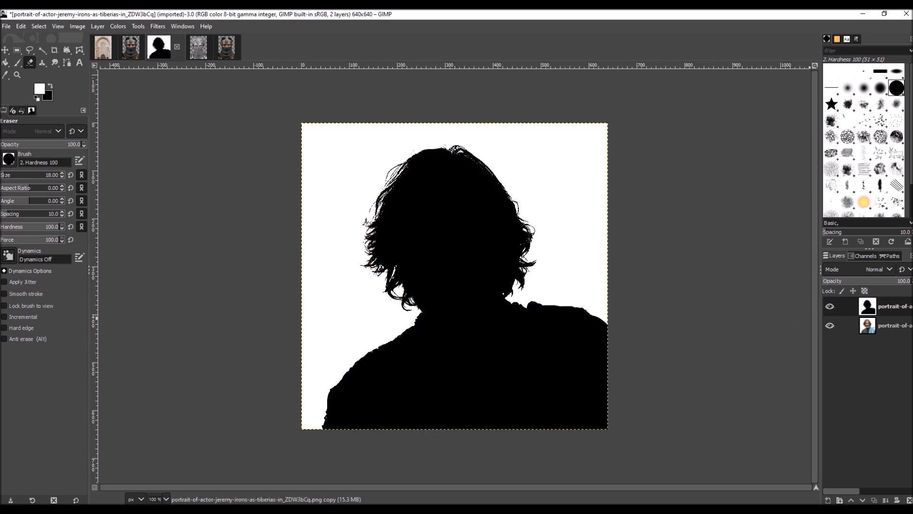
{"action": "left_click", "coordinate": [830, 306]}
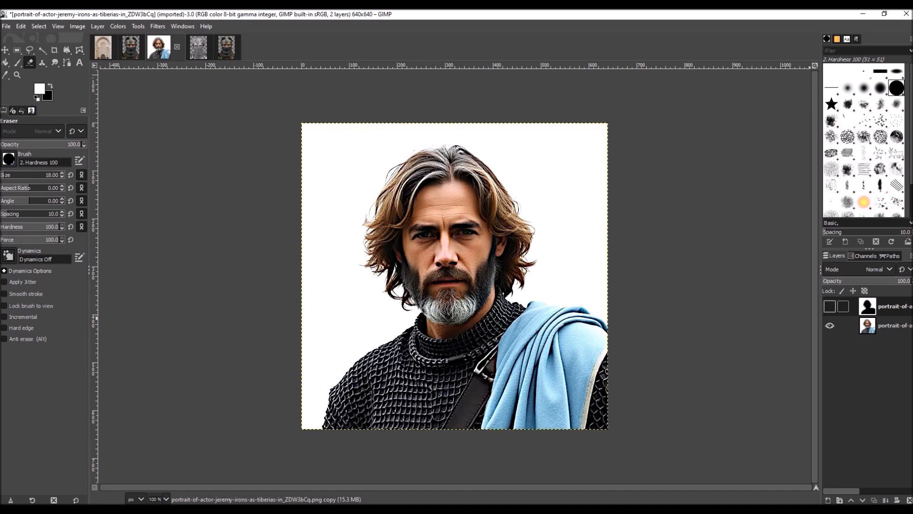
{"action": "left_click", "coordinate": [829, 306]}
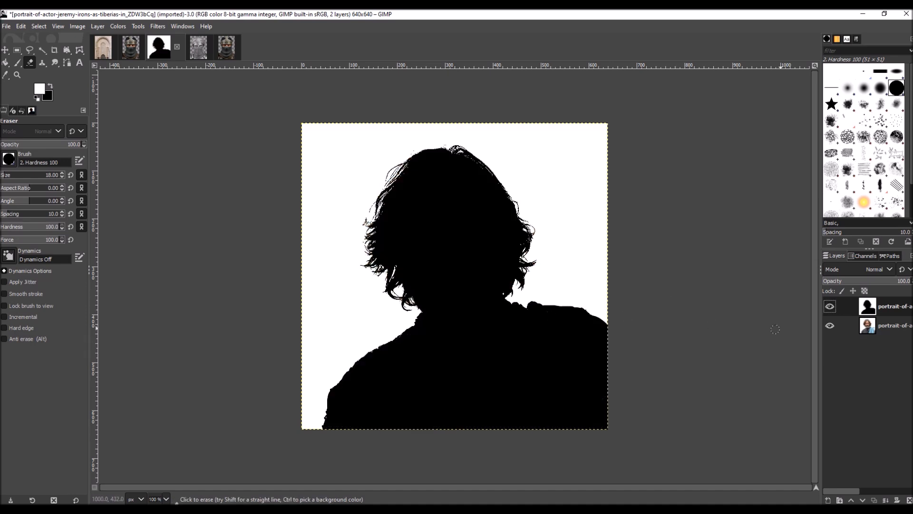
{"action": "left_click", "coordinate": [830, 306]}
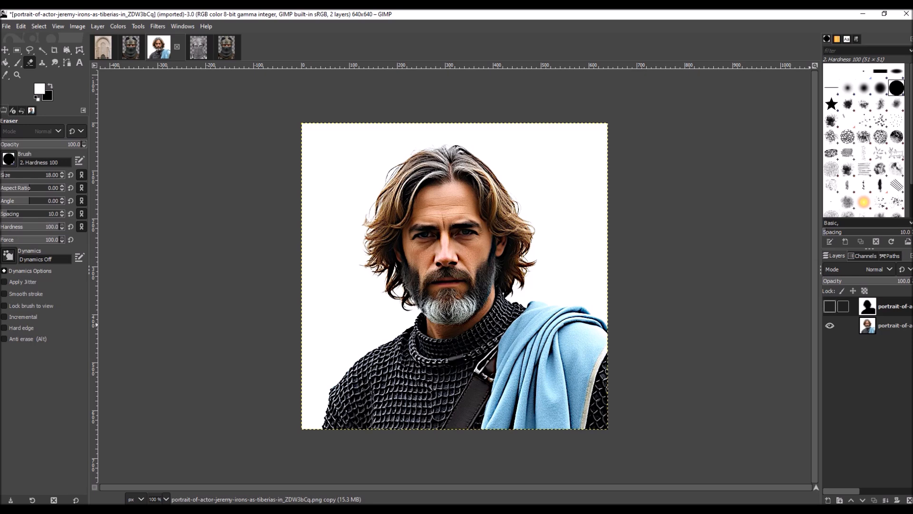
{"action": "left_click", "coordinate": [830, 305]}
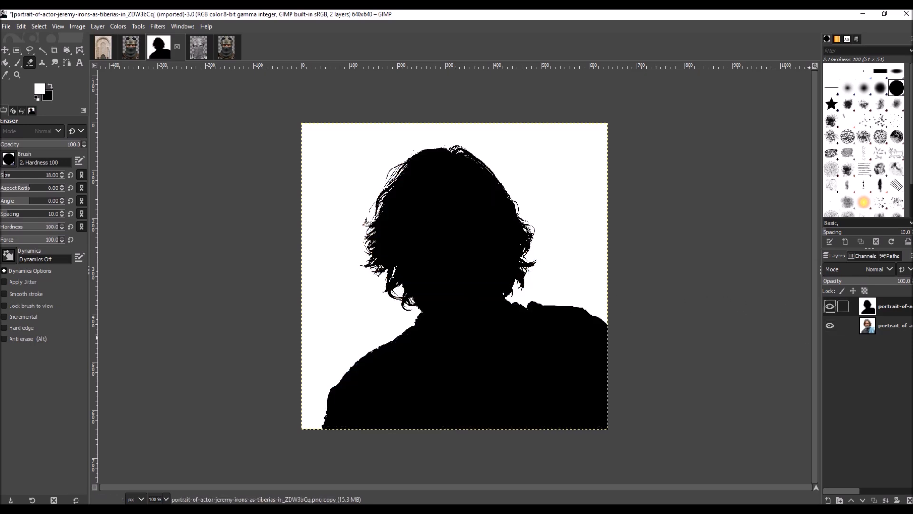
Step: Compare the black silhouette with the coloured portrait, checking the hair and shoulder outline
{"action": "left_click", "coordinate": [830, 306]}
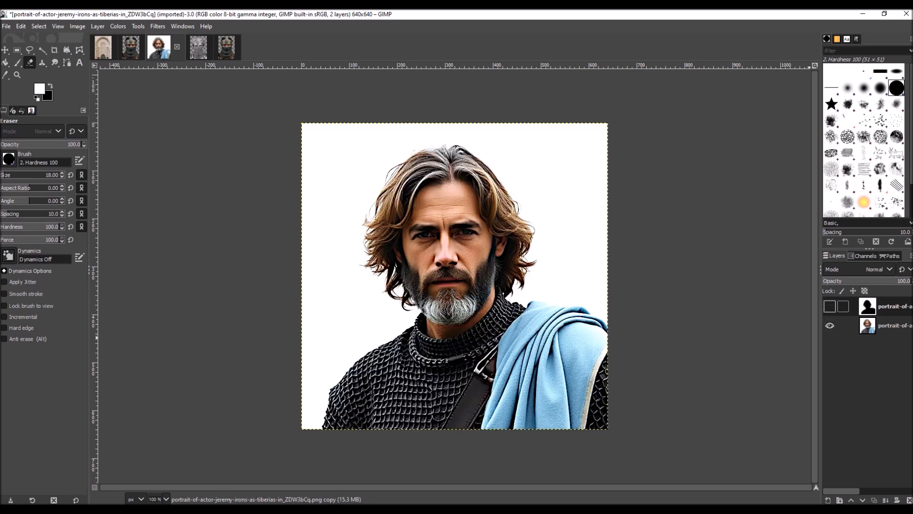
{"action": "left_click", "coordinate": [830, 306]}
{"action": "left_click", "coordinate": [830, 306]}
{"action": "left_click", "coordinate": [830, 305]}
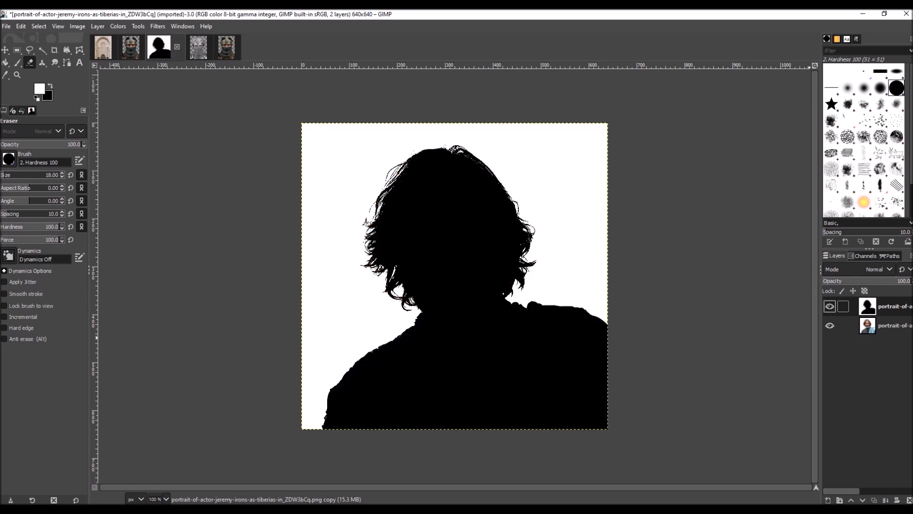
{"action": "left_click", "coordinate": [830, 306]}
{"action": "left_click", "coordinate": [830, 306]}
{"action": "left_click", "coordinate": [830, 306]}
{"action": "left_click", "coordinate": [830, 306]}
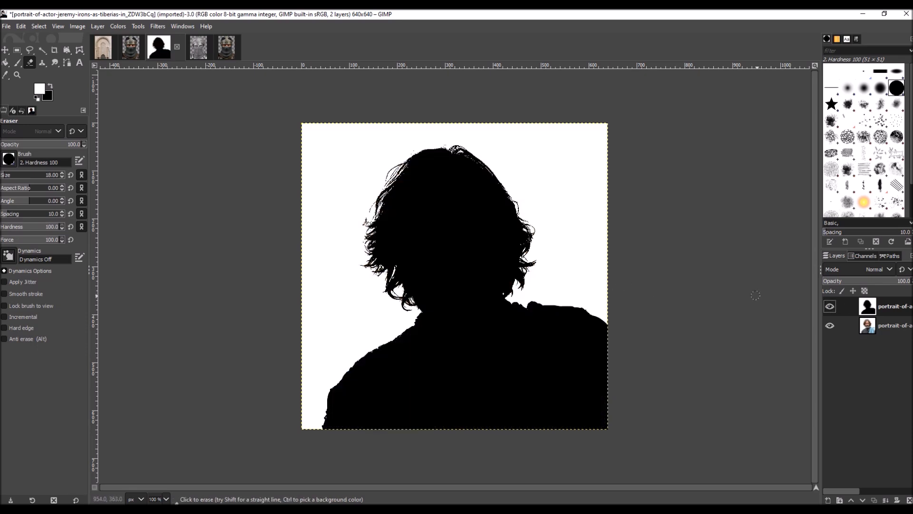
{"action": "left_click", "coordinate": [830, 306]}
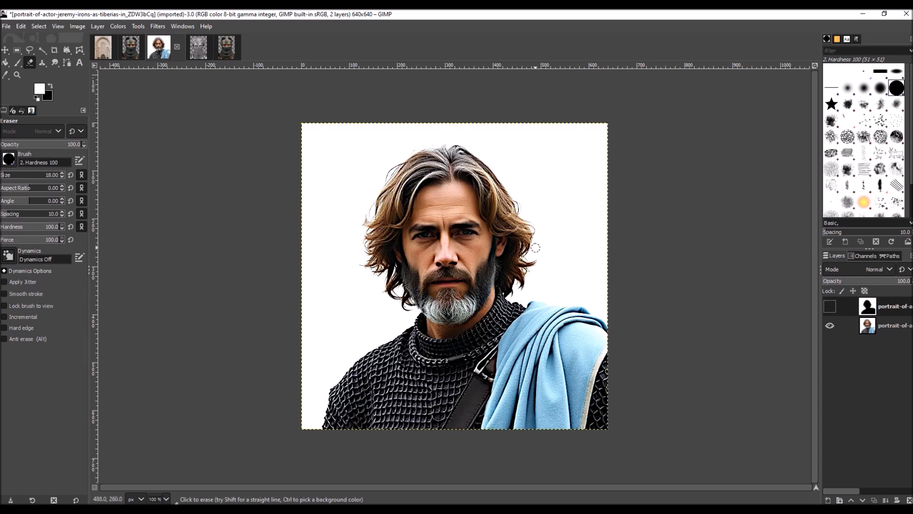
{"action": "left_click", "coordinate": [830, 306]}
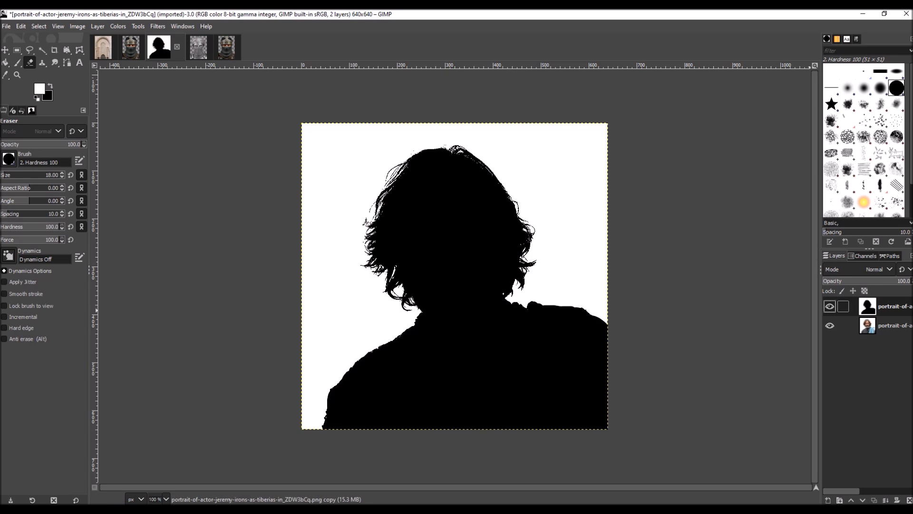
{"action": "left_click", "coordinate": [830, 306]}
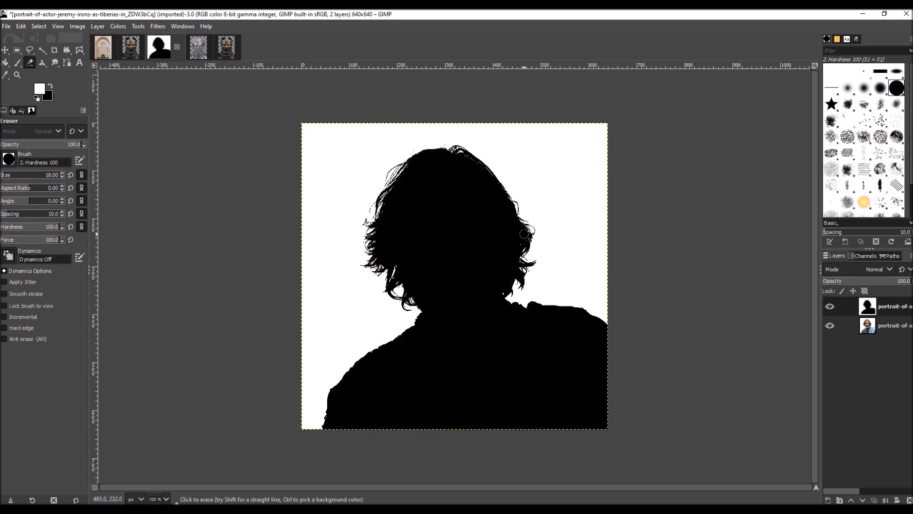
Step: Touch up the right-hand edge of the hair on the silhouette with the Eraser and check it against the coloured portrait
{"action": "left_click", "coordinate": [528, 233]}
{"action": "key", "text": "ctrl"}
{"action": "key", "text": "ctrl+g"}
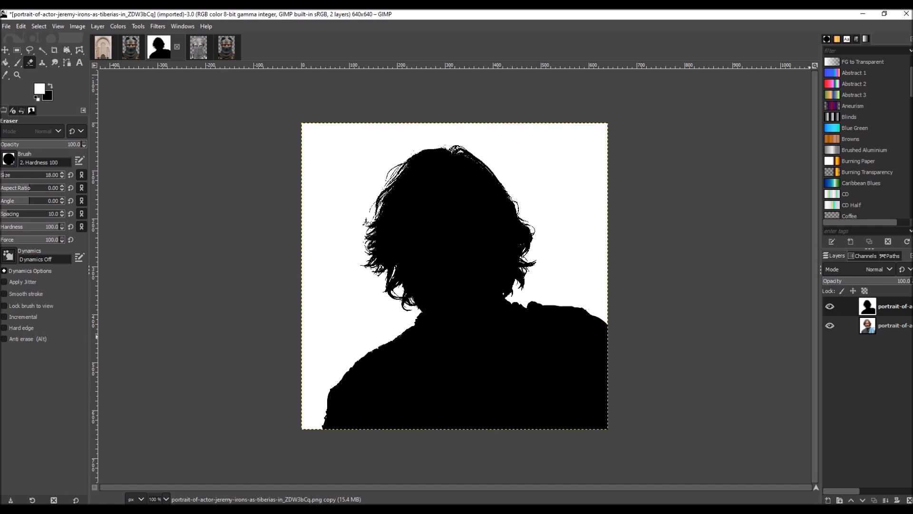
{"action": "left_click", "coordinate": [830, 306]}
{"action": "left_click", "coordinate": [830, 306]}
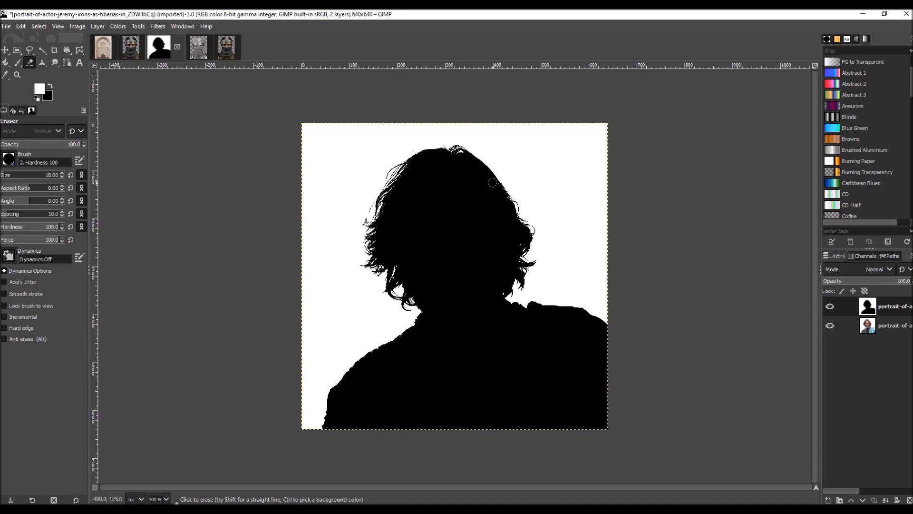
{"action": "left_click", "coordinate": [830, 306]}
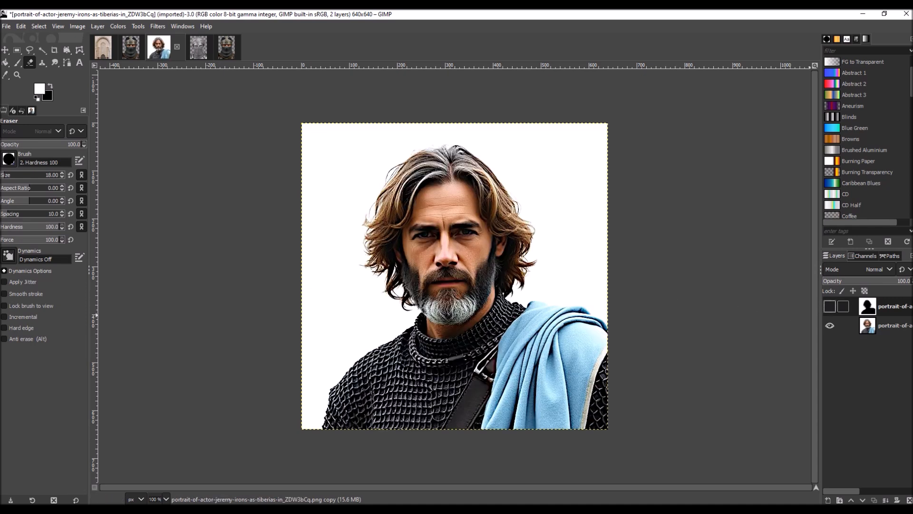
{"action": "left_click", "coordinate": [829, 306]}
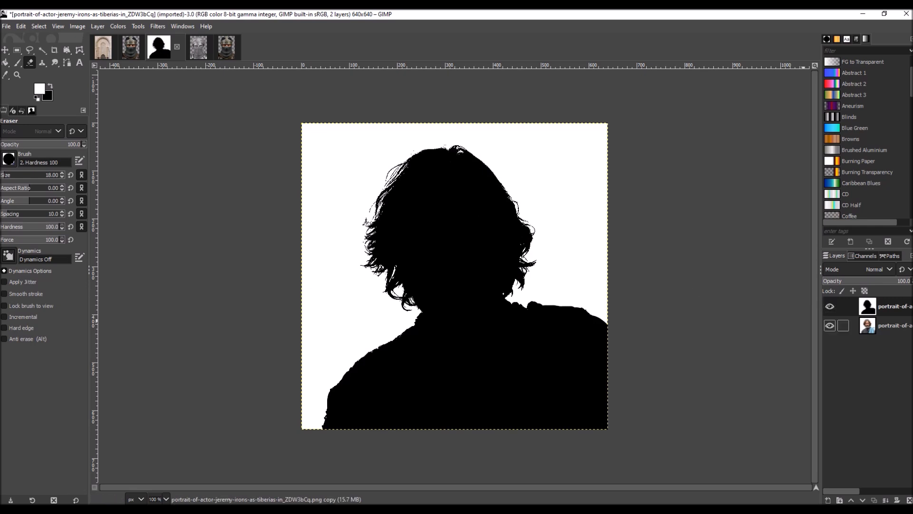
Step: Examine the silhouette's whole outline against the coloured portrait once more, leaving the silhouette layer visible
{"action": "left_click", "coordinate": [830, 305]}
{"action": "left_click", "coordinate": [830, 306]}
{"action": "left_click", "coordinate": [830, 306]}
{"action": "left_click", "coordinate": [830, 306]}
{"action": "left_click", "coordinate": [830, 306]}
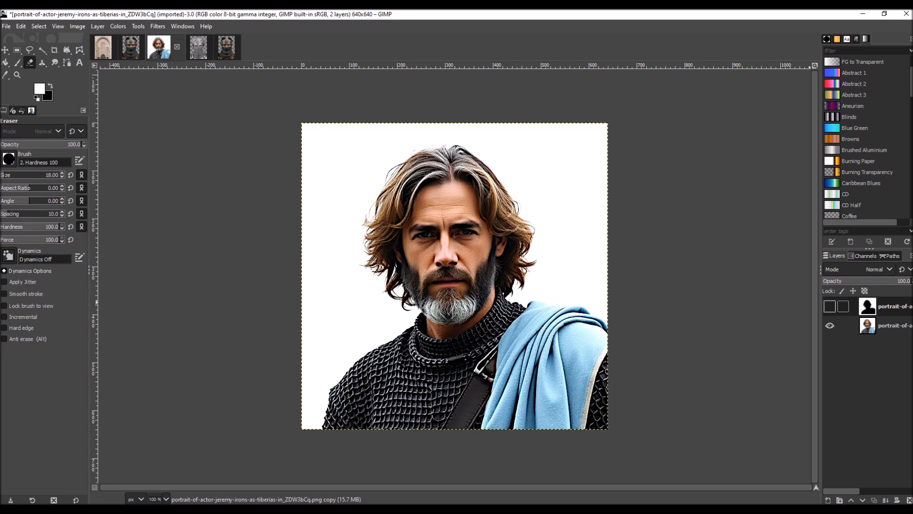
{"action": "left_click", "coordinate": [830, 305]}
{"action": "left_click", "coordinate": [830, 306]}
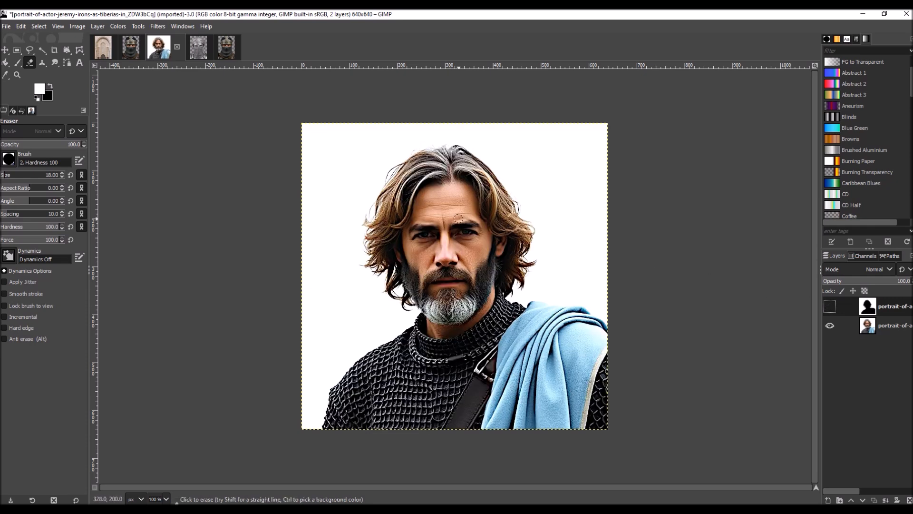
{"action": "left_click", "coordinate": [830, 306]}
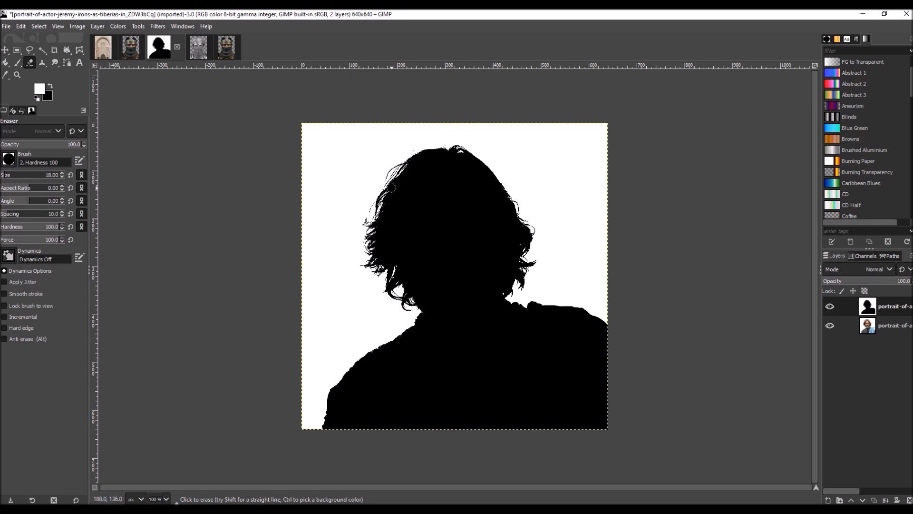
{"action": "left_click", "coordinate": [829, 306]}
{"action": "left_click", "coordinate": [829, 305]}
{"action": "left_click", "coordinate": [830, 306]}
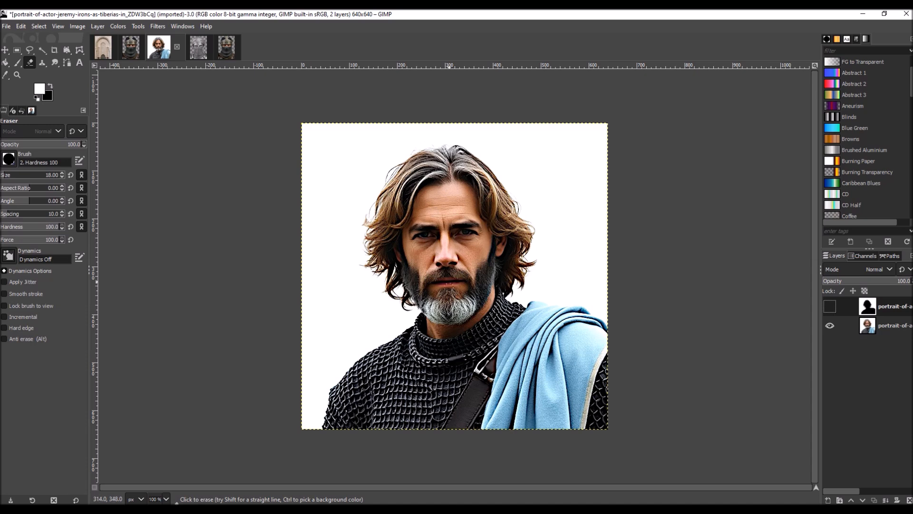
{"action": "left_click", "coordinate": [829, 306]}
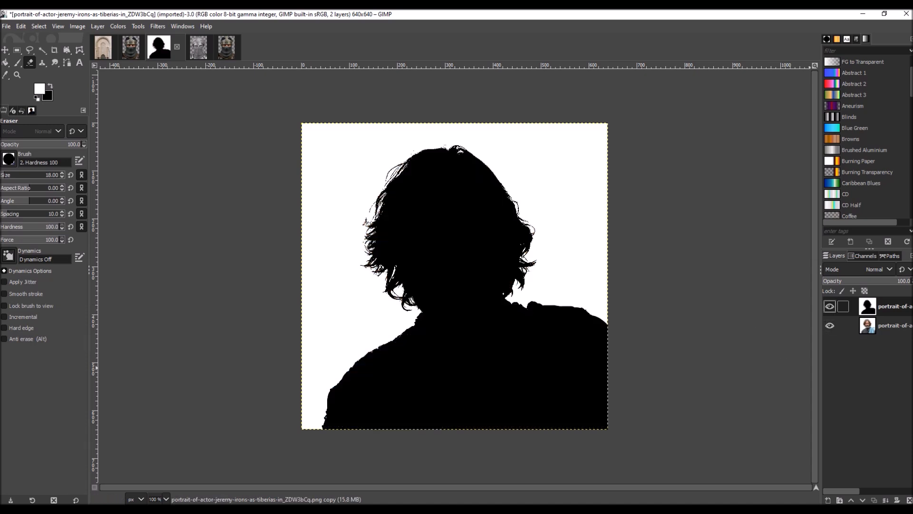
{"action": "left_click", "coordinate": [830, 306]}
{"action": "left_click", "coordinate": [830, 306]}
{"action": "left_click", "coordinate": [830, 306]}
{"action": "left_click", "coordinate": [829, 305]}
{"action": "left_click", "coordinate": [830, 305]}
{"action": "left_click", "coordinate": [830, 306]}
{"action": "left_click", "coordinate": [829, 306]}
{"action": "left_click", "coordinate": [830, 306]}
{"action": "left_click", "coordinate": [829, 306]}
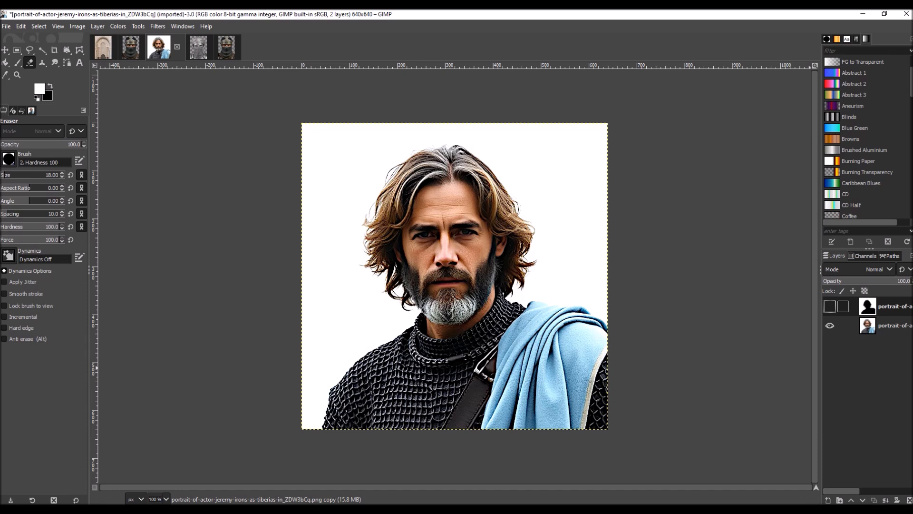
{"action": "left_click", "coordinate": [830, 306]}
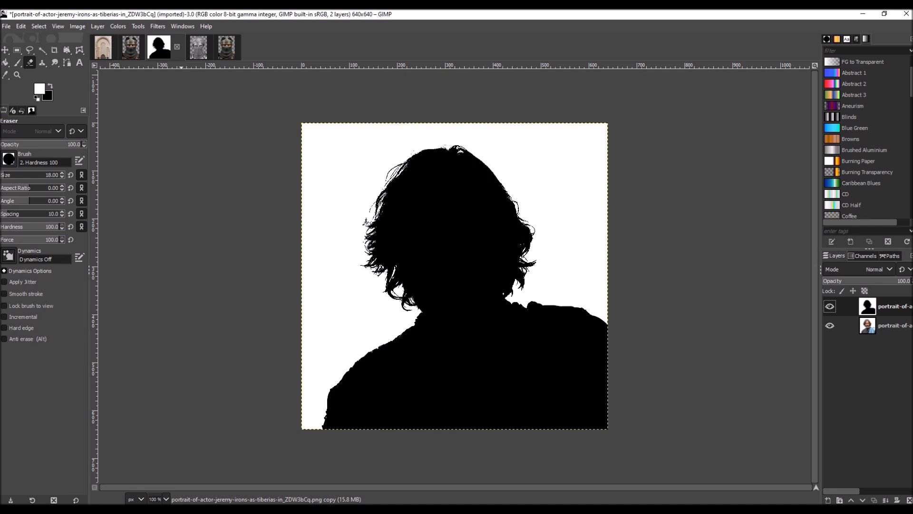
Step: Invert the silhouette layer to a white figure on black and copy the visible image
{"action": "left_click", "coordinate": [118, 26]}
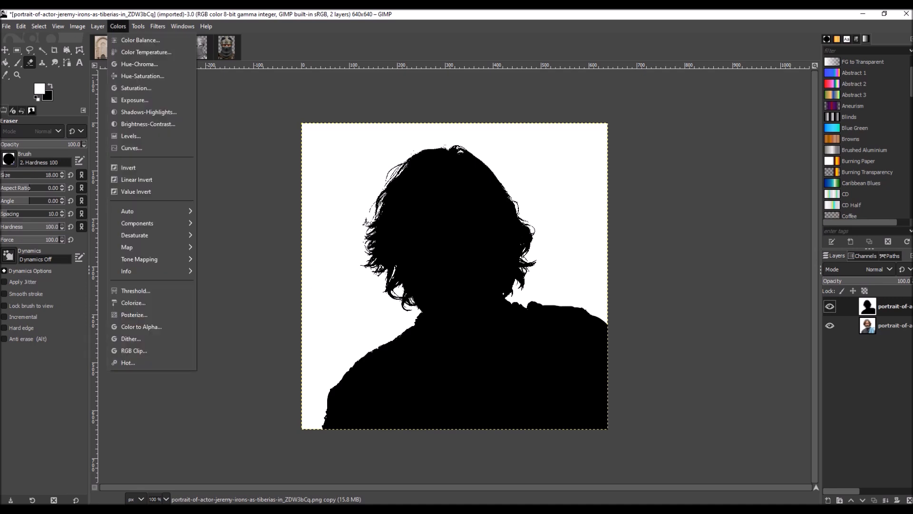
{"action": "left_click", "coordinate": [118, 27]}
{"action": "left_click", "coordinate": [117, 26]}
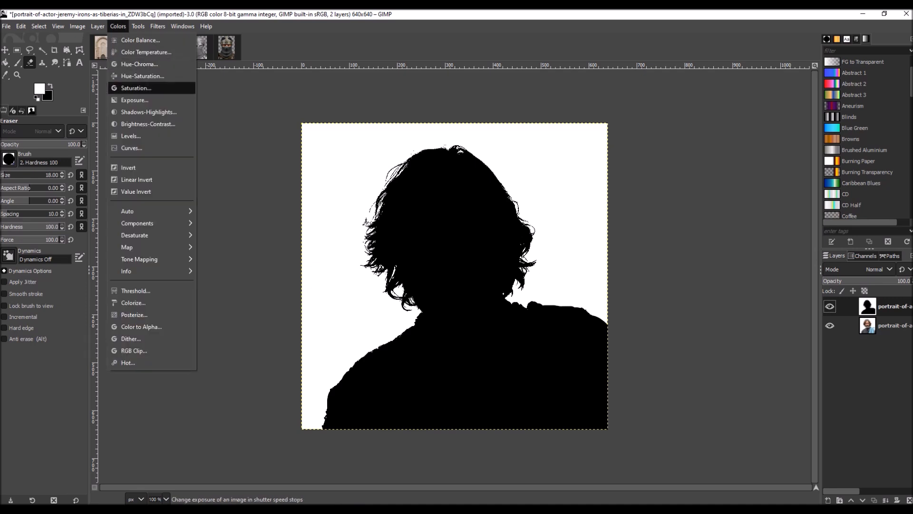
{"action": "left_click", "coordinate": [138, 167]}
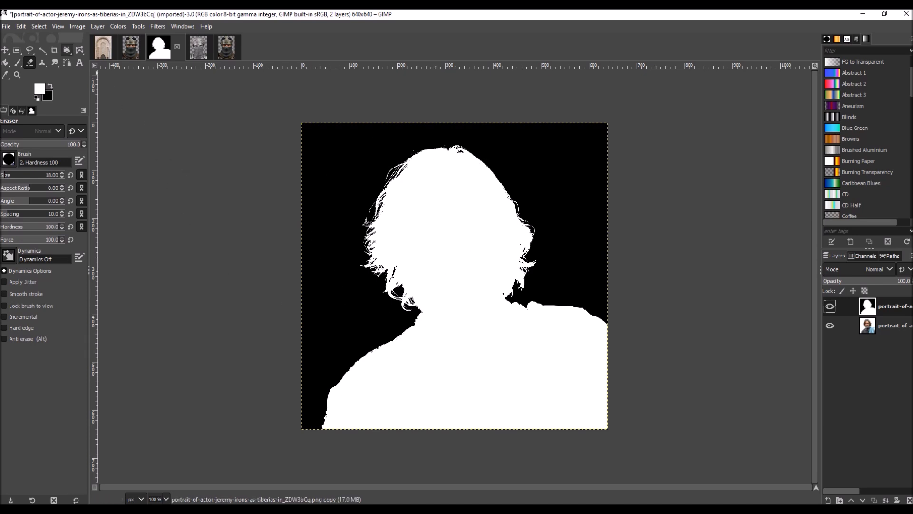
{"action": "left_click", "coordinate": [21, 27]}
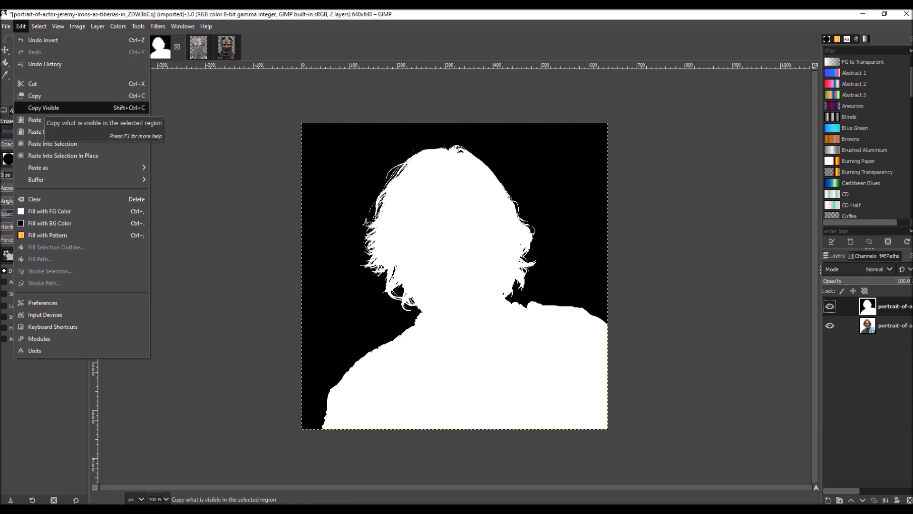
{"action": "left_click", "coordinate": [44, 107]}
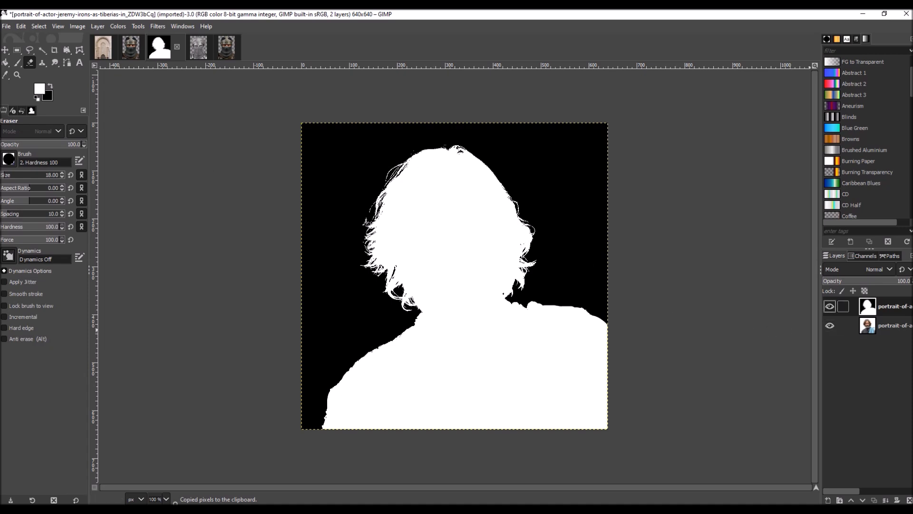
Step: Hide the silhouette layer and add a White (full opacity) layer mask to the coloured portrait layer
{"action": "left_click", "coordinate": [829, 306]}
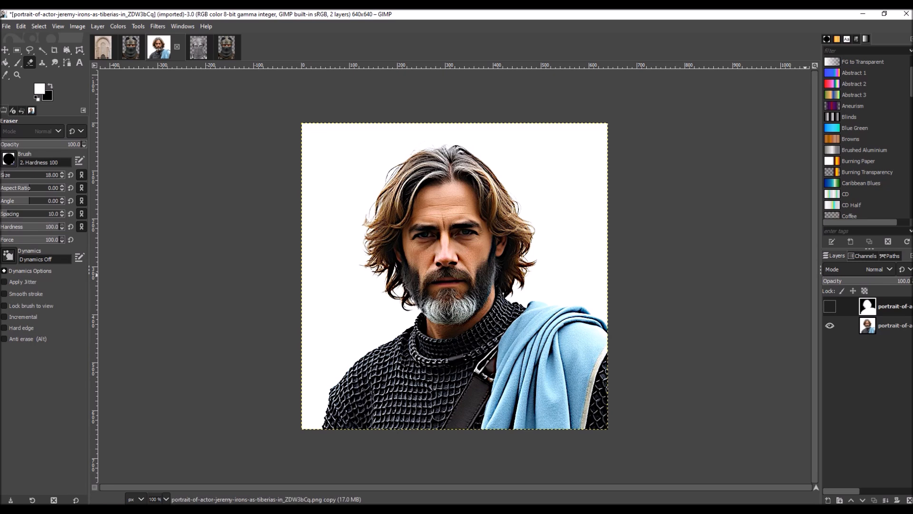
{"action": "right_click", "coordinate": [851, 325]}
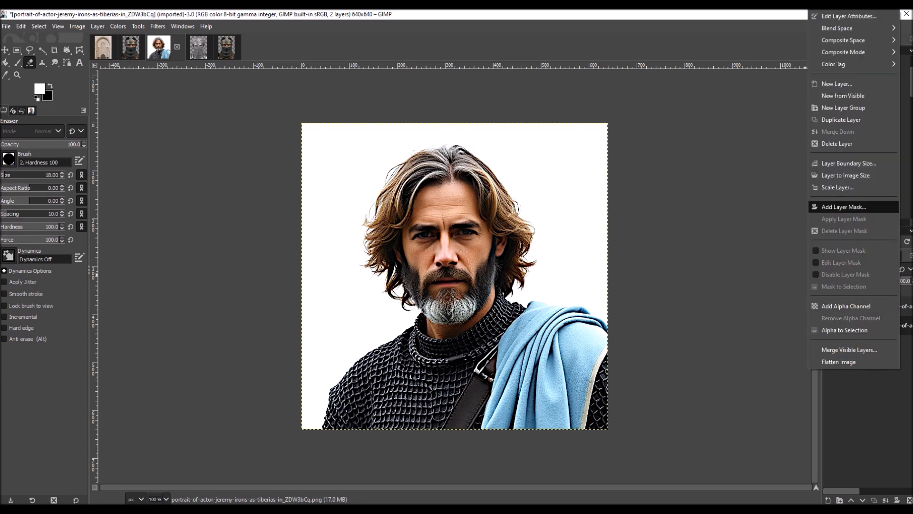
{"action": "left_click", "coordinate": [844, 206]}
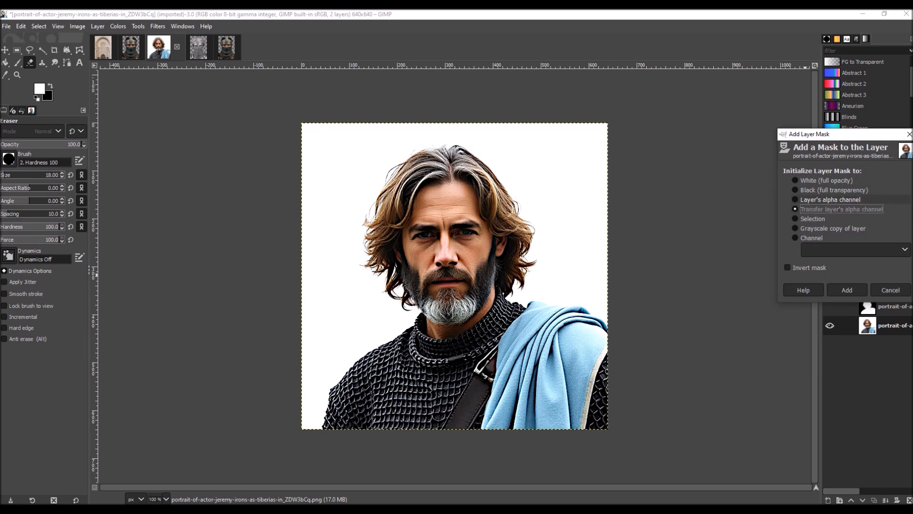
{"action": "left_click", "coordinate": [826, 180]}
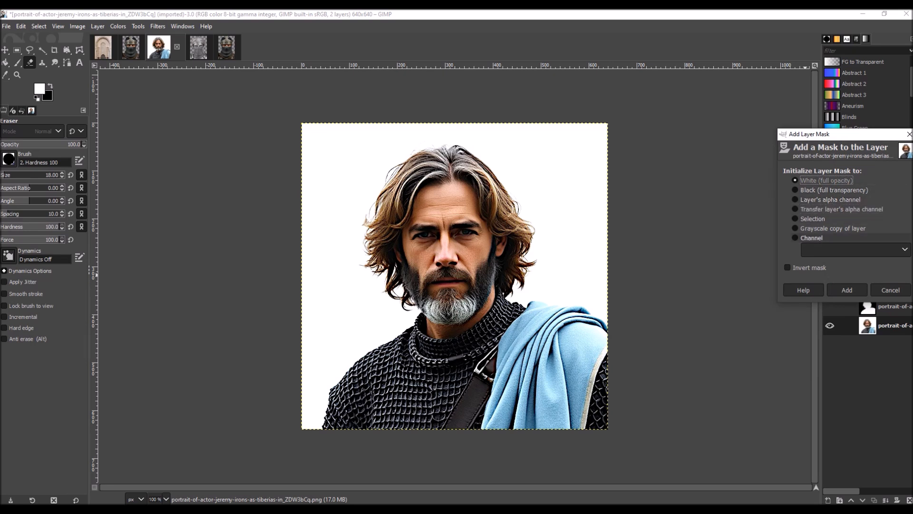
{"action": "left_click", "coordinate": [847, 290]}
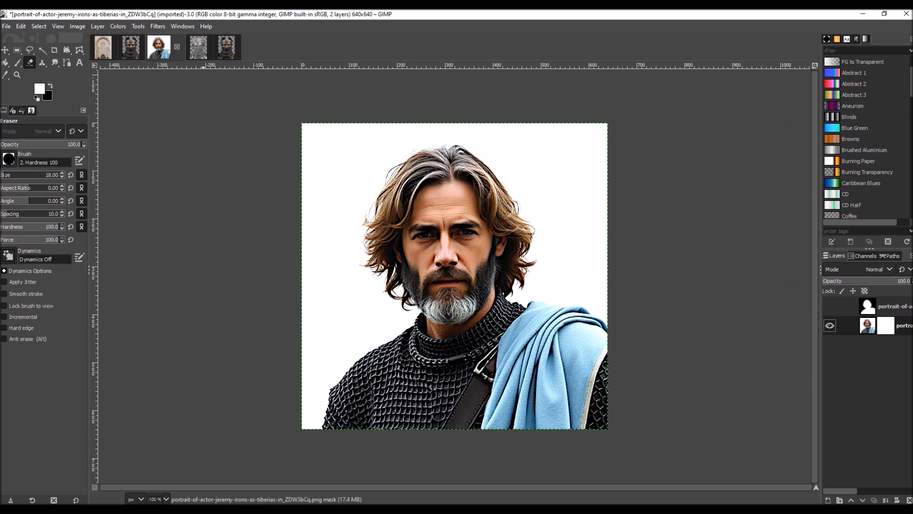
Step: Paste and anchor the copied silhouette into the portrait's layer mask, and delete the separate silhouette layer
{"action": "left_click", "coordinate": [20, 27]}
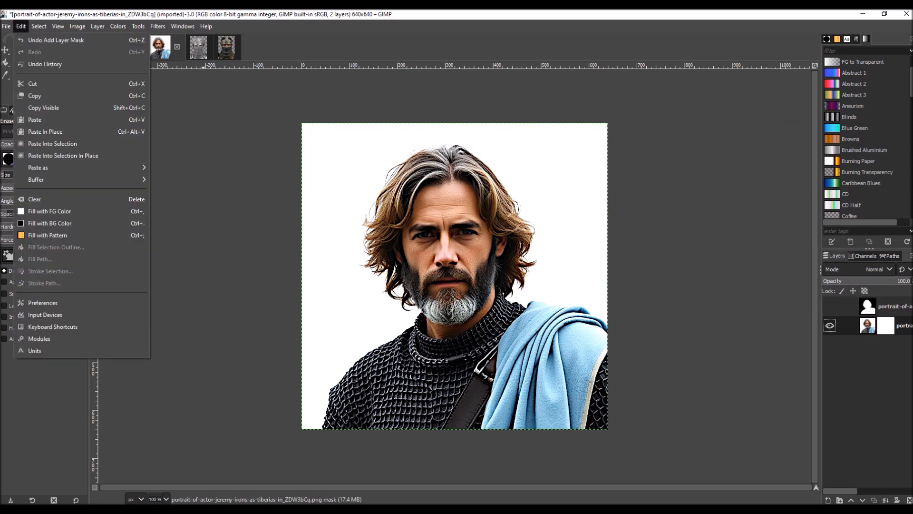
{"action": "left_click", "coordinate": [35, 119]}
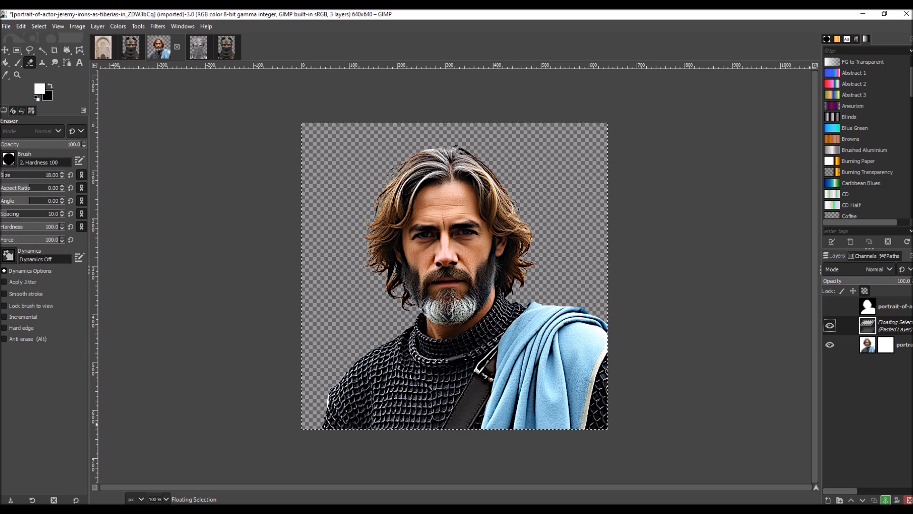
{"action": "left_click", "coordinate": [885, 499]}
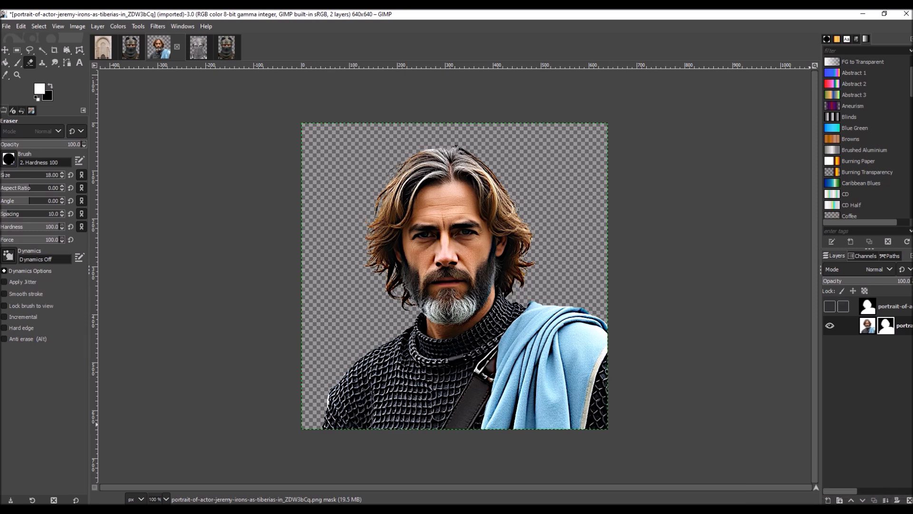
{"action": "right_click", "coordinate": [886, 306]}
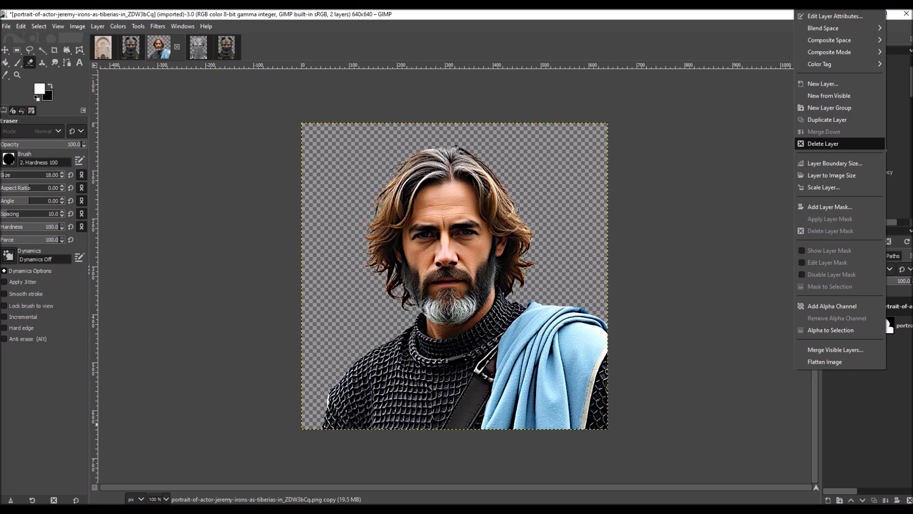
{"action": "left_click", "coordinate": [822, 144]}
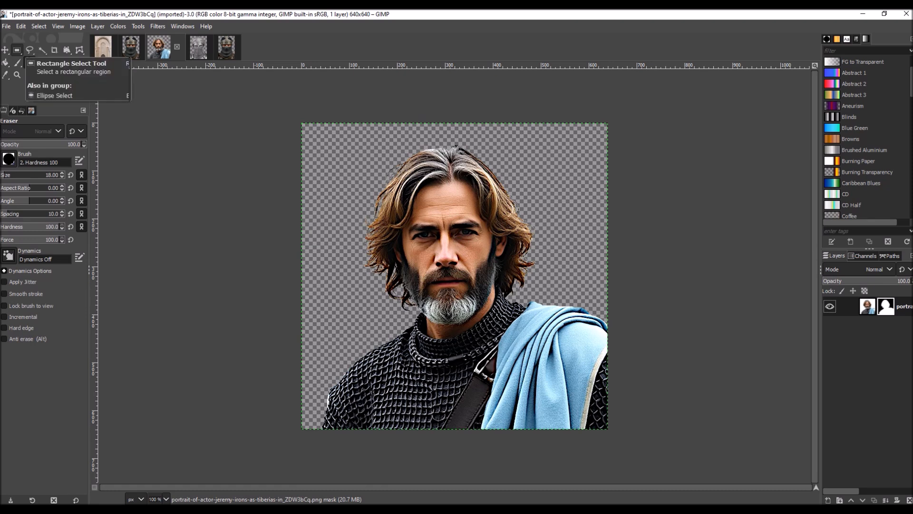
Step: Draw a rectangular selection at the fixed 69:96 aspect ratio around the head and upper chest, about 373 × 519 px
{"action": "left_click", "coordinate": [17, 51]}
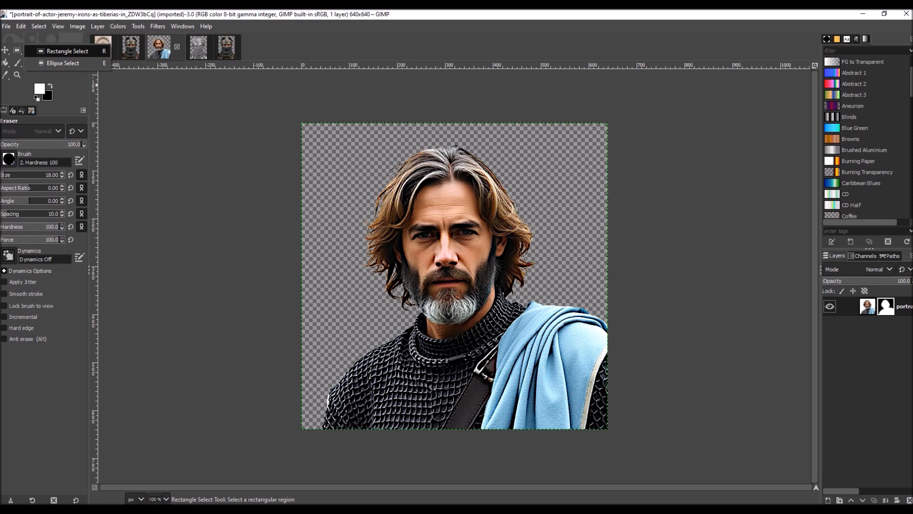
{"action": "left_click", "coordinate": [66, 51]}
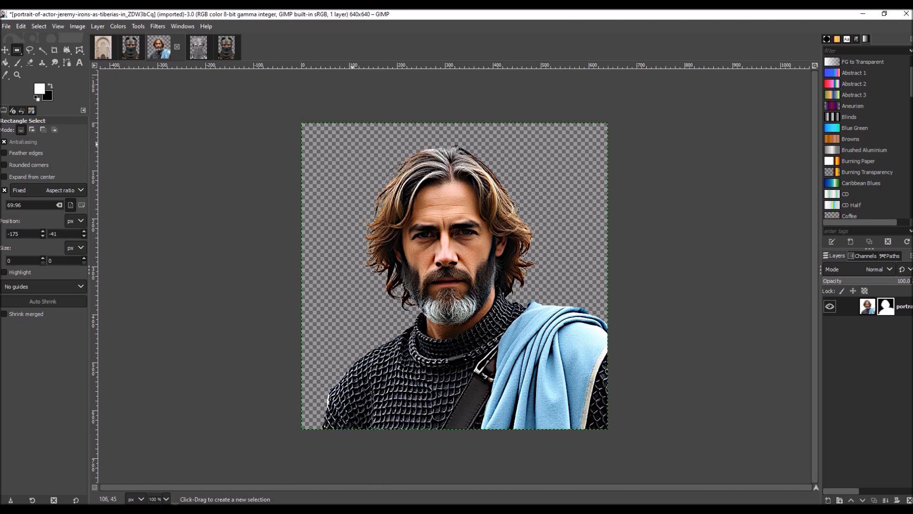
{"action": "left_click_drag", "start_coordinate": [352, 144], "coordinate": [538, 279]}
{"action": "left_click_drag", "start_coordinate": [361, 397], "coordinate": [370, 385]}
{"action": "left_click_drag", "start_coordinate": [529, 161], "coordinate": [530, 162]}
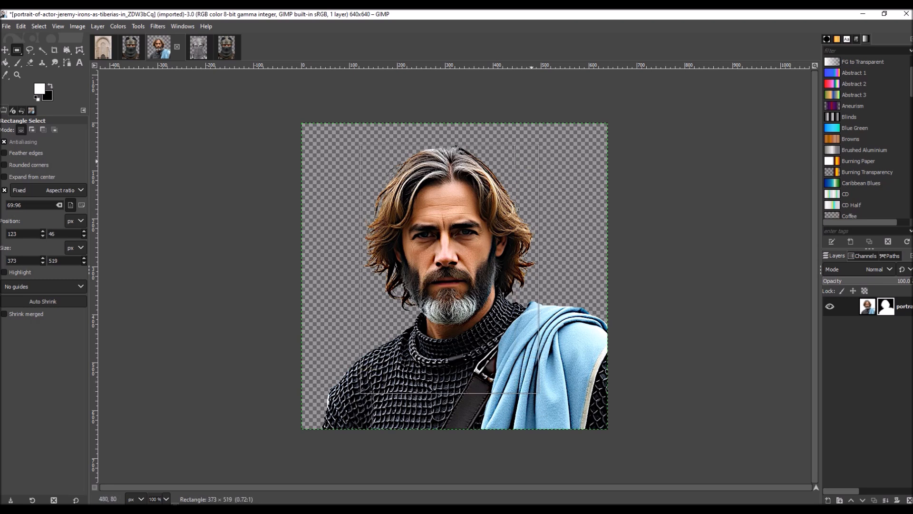
Step: Refine the 69:96 selection around the head and upper chest to about 362 × 504 px and crop the image to it
{"action": "left_click_drag", "start_coordinate": [529, 162], "coordinate": [529, 162]}
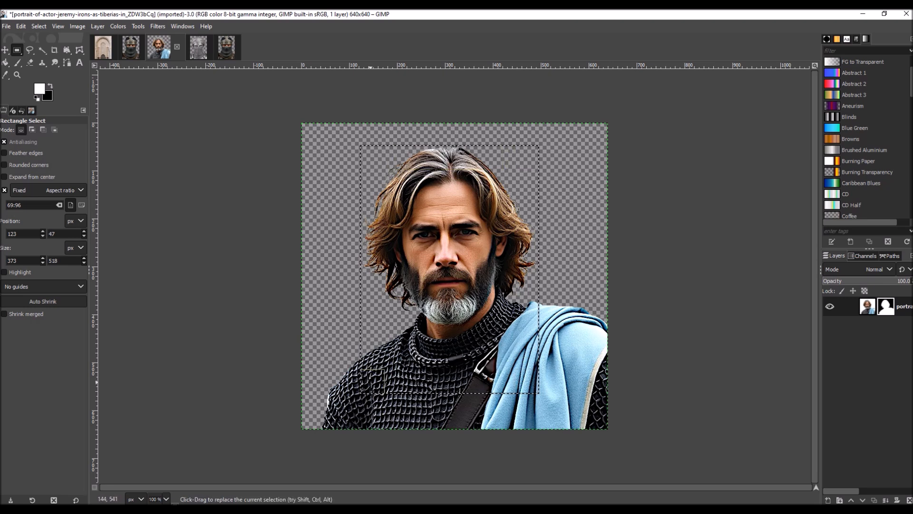
{"action": "left_click_drag", "start_coordinate": [369, 381], "coordinate": [362, 390]}
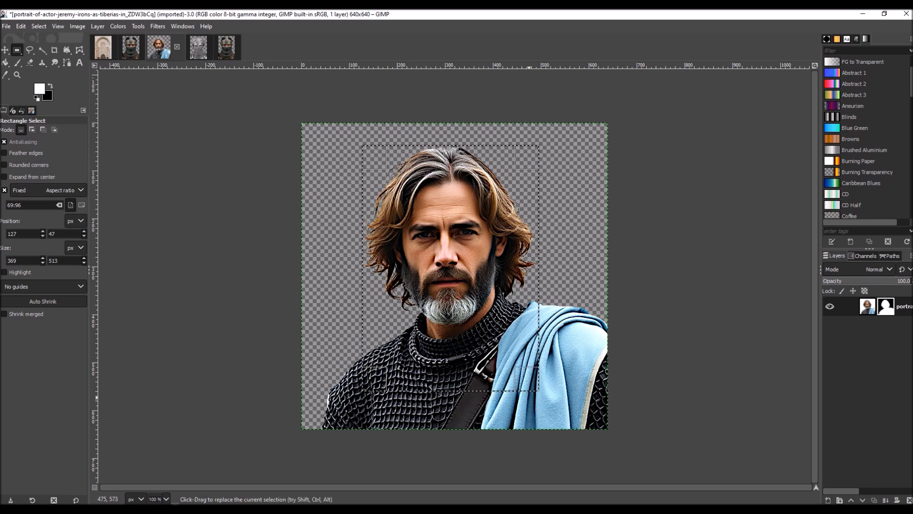
{"action": "left_click_drag", "start_coordinate": [526, 384], "coordinate": [522, 383]}
{"action": "left_click_drag", "start_coordinate": [372, 376], "coordinate": [373, 374]}
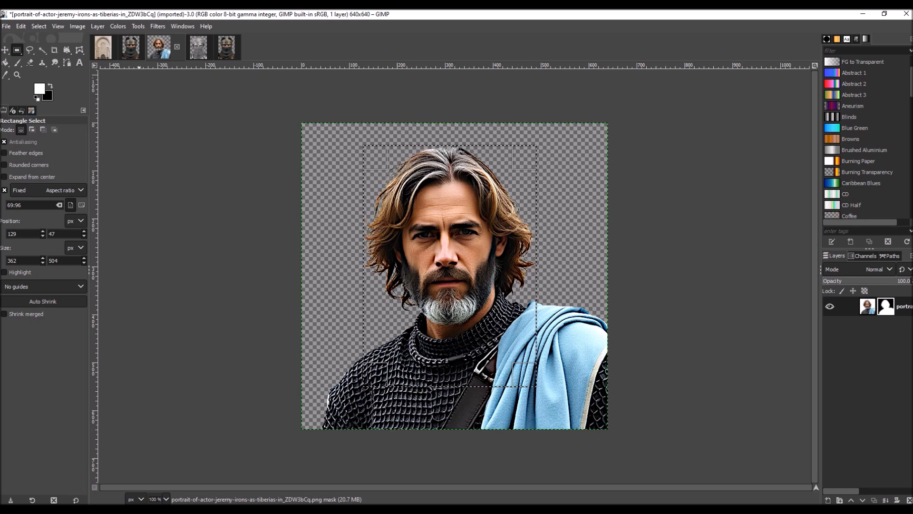
{"action": "left_click", "coordinate": [78, 26]}
{"action": "left_click", "coordinate": [78, 27]}
{"action": "left_click", "coordinate": [77, 26]}
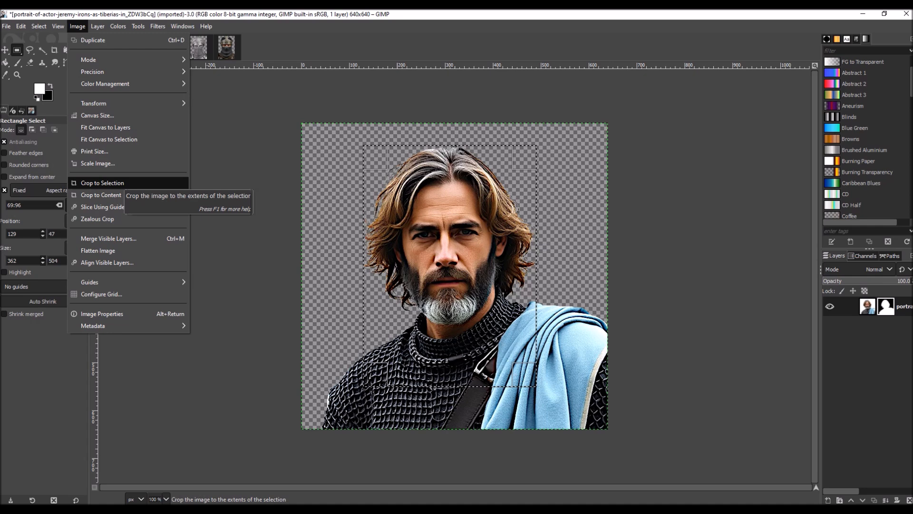
{"action": "left_click", "coordinate": [121, 182]}
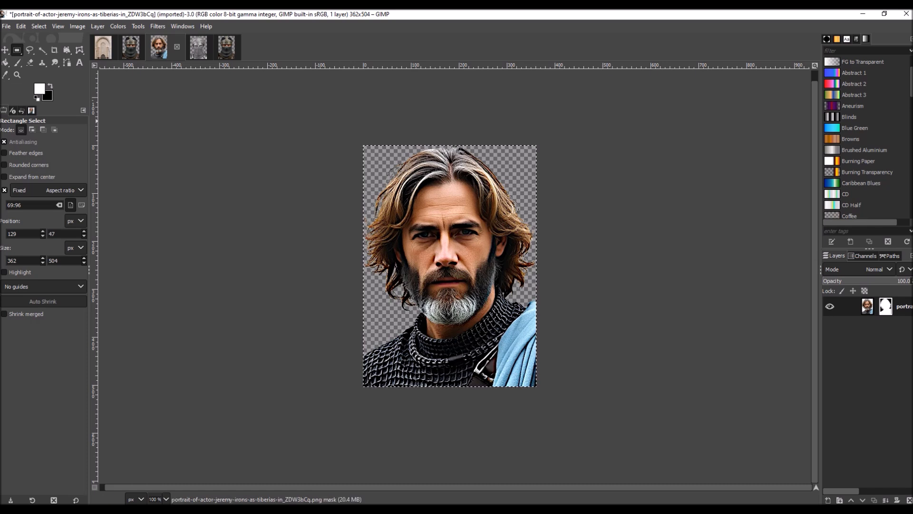
Step: Export the cropped portrait as a PNG with the letter "a" appended to its original file name
{"action": "left_click", "coordinate": [6, 26]}
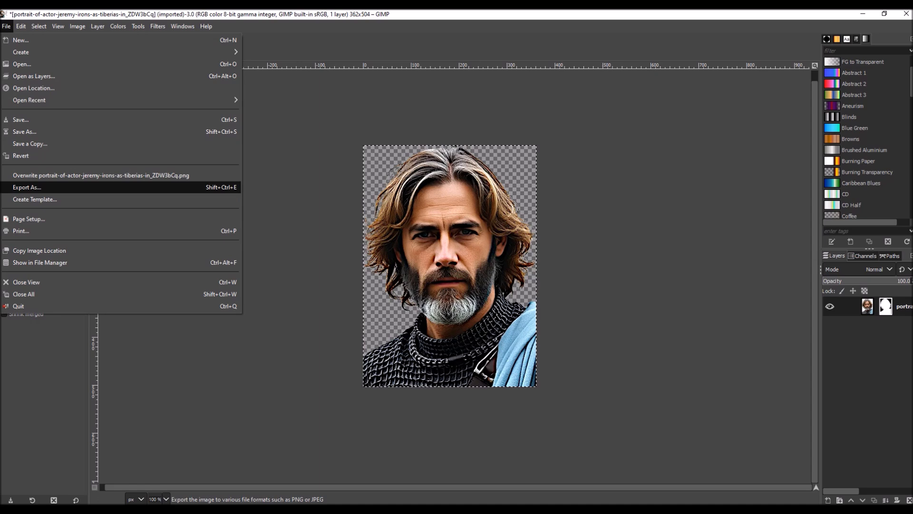
{"action": "left_click", "coordinate": [27, 187]}
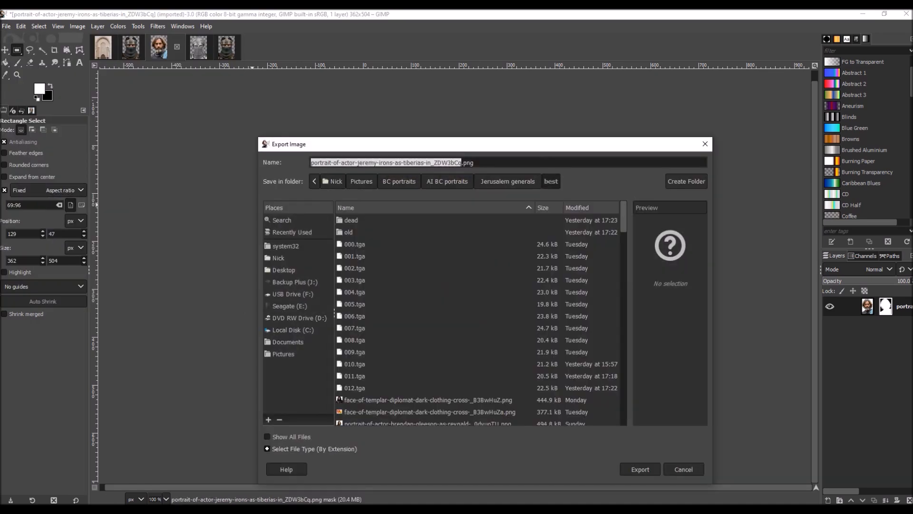
{"action": "left_click", "coordinate": [461, 163]}
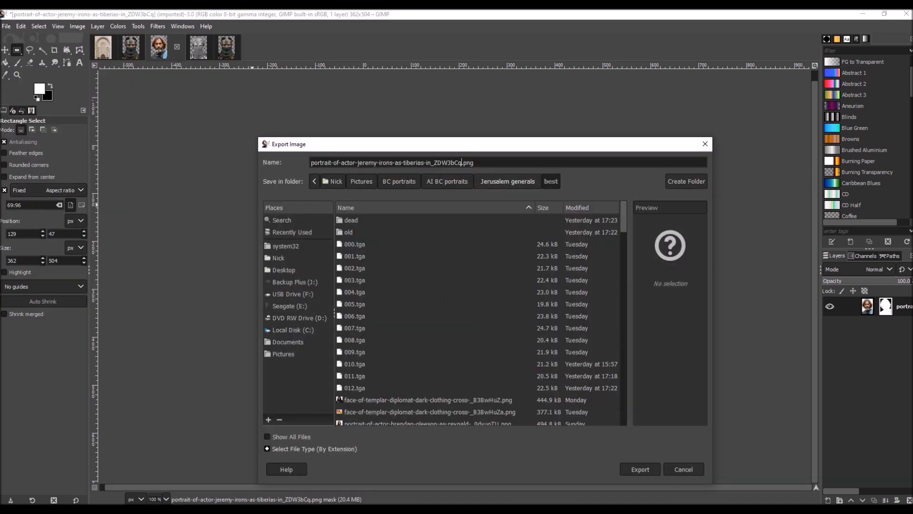
{"action": "type", "text": "a"}
{"action": "left_click", "coordinate": [640, 469]}
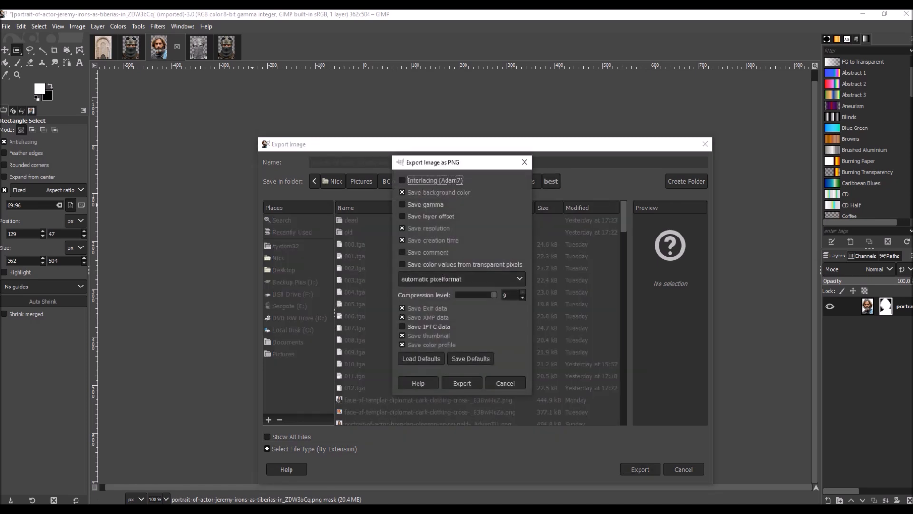
{"action": "left_click", "coordinate": [462, 383]}
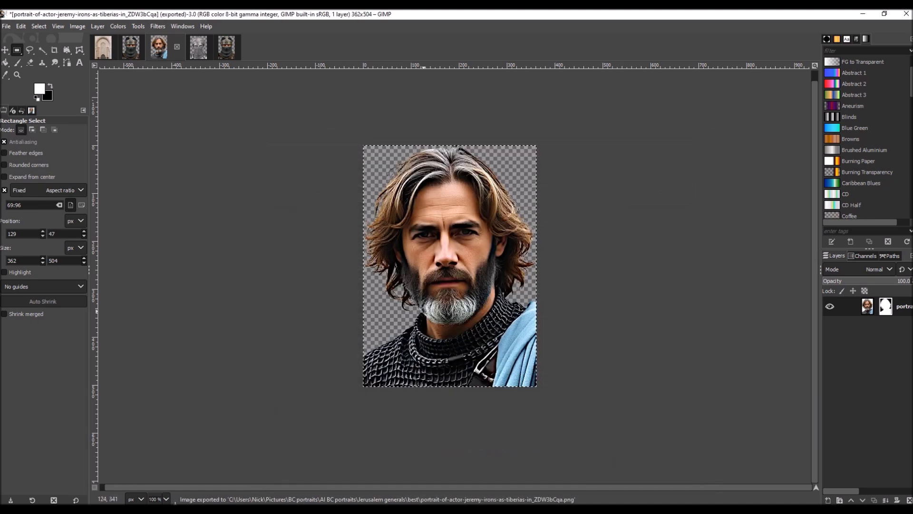
Step: Scale the cropped portrait to 69 × 96 px and open the export dialog for it
{"action": "left_click", "coordinate": [77, 27]}
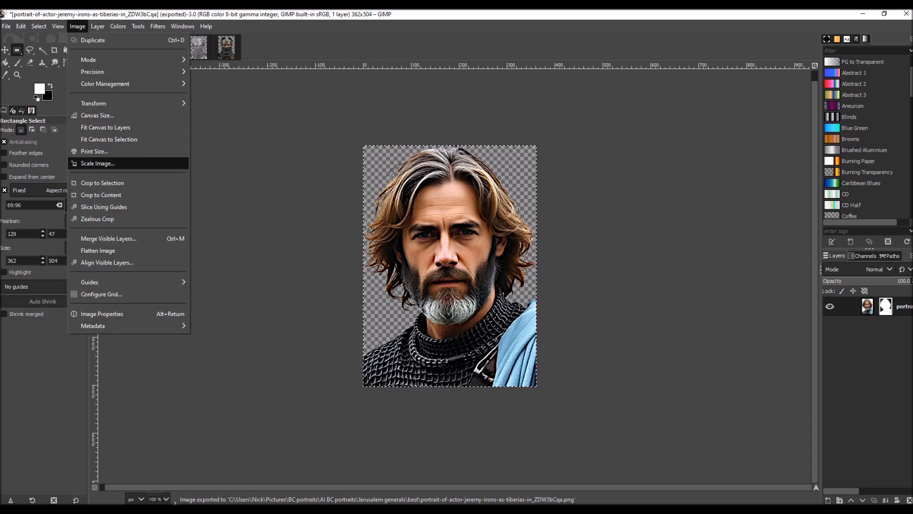
{"action": "left_click", "coordinate": [96, 162]}
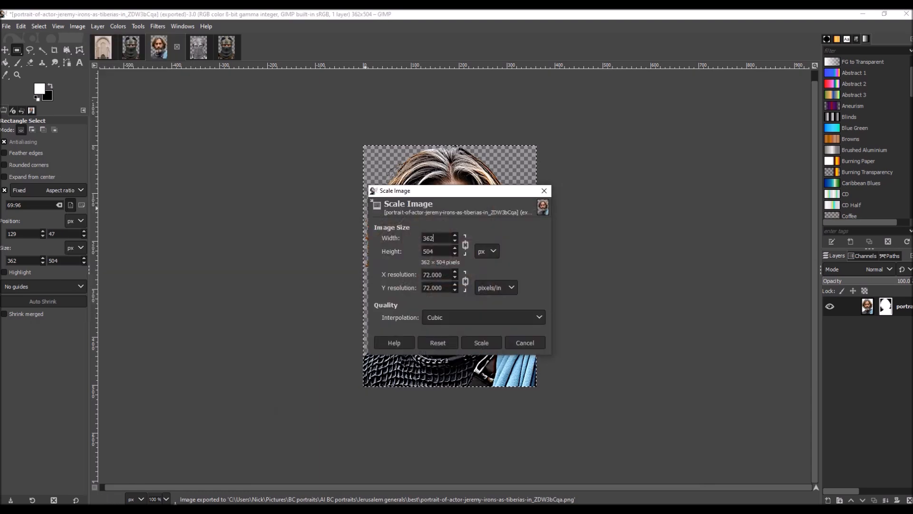
{"action": "type", "text": "69"}
{"action": "key", "text": "Tab"}
{"action": "type", "text": "96"}
{"action": "key", "text": "Return"}
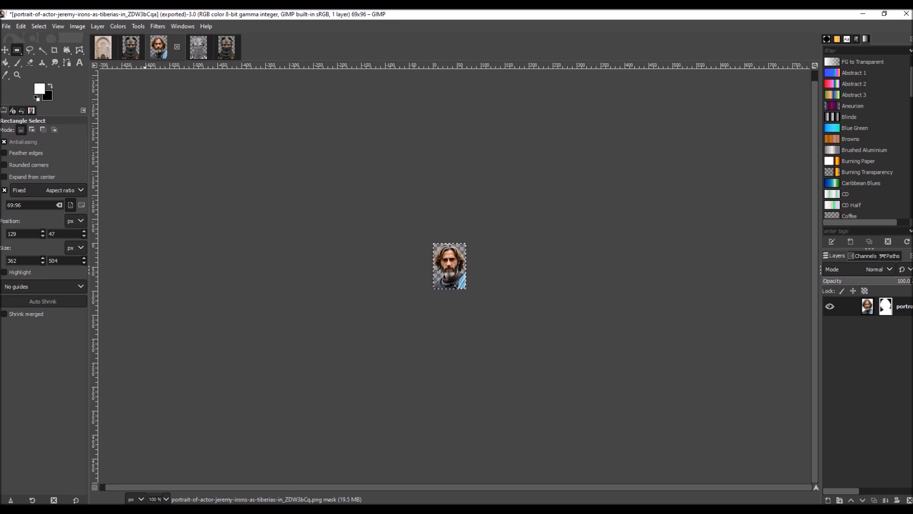
{"action": "left_click", "coordinate": [6, 26]}
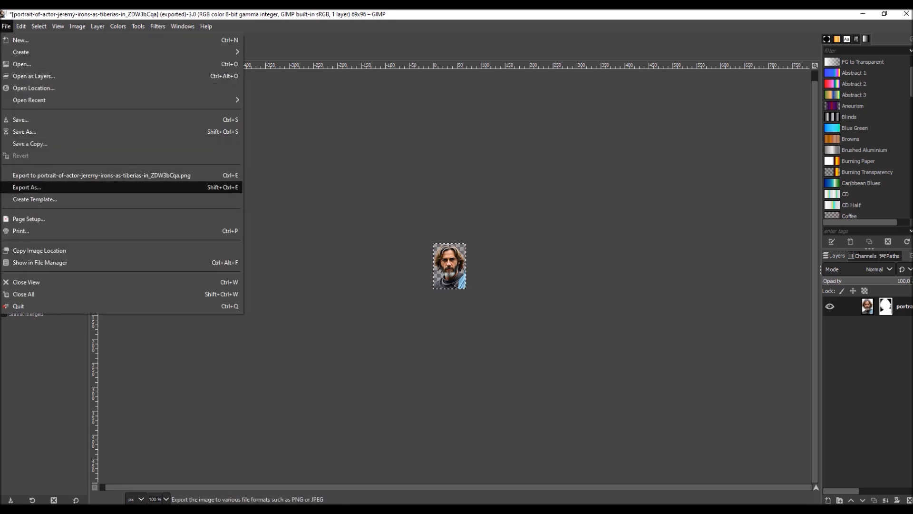
{"action": "left_click", "coordinate": [27, 188]}
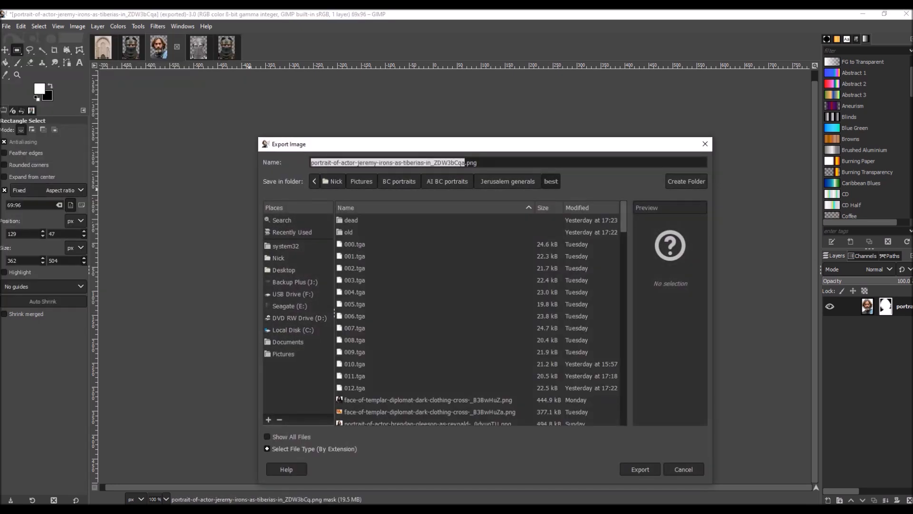
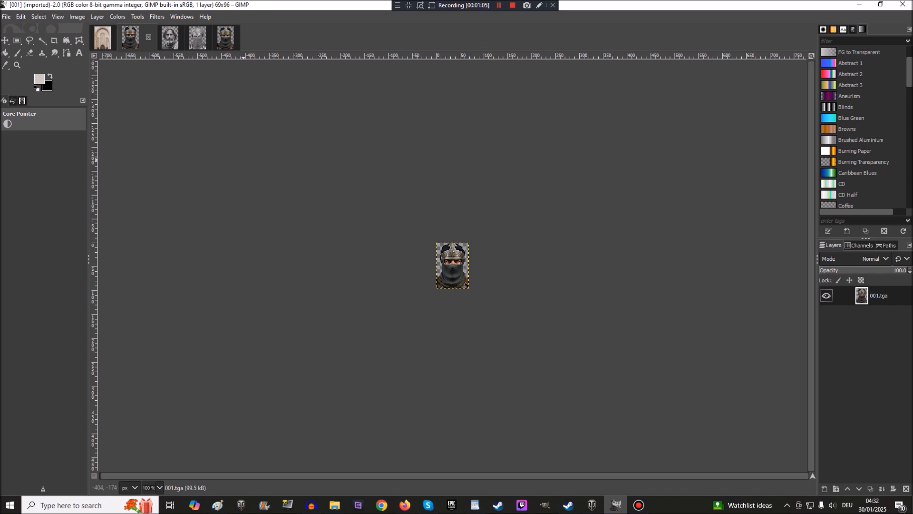
Step: Add a new transparent 69 × 96 px layer to the 001 masked warrior portrait
{"action": "left_click", "coordinate": [103, 37]}
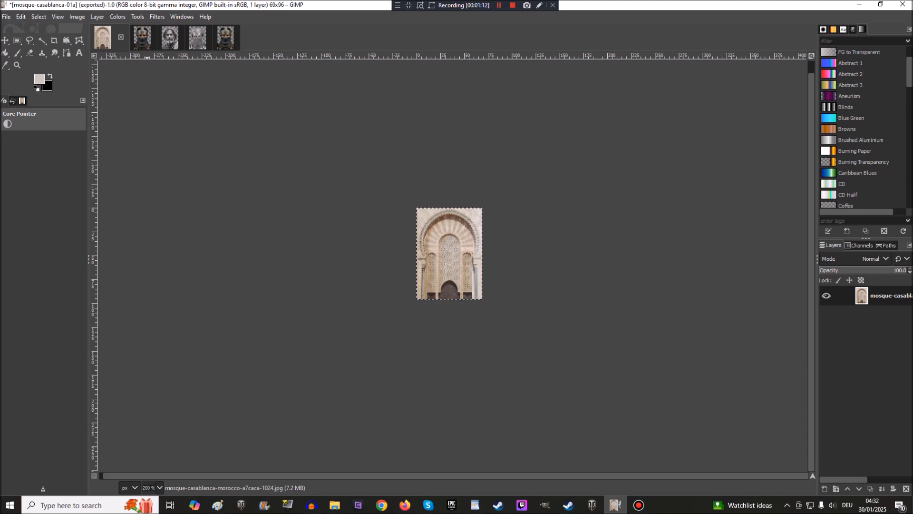
{"action": "left_click", "coordinate": [143, 38]}
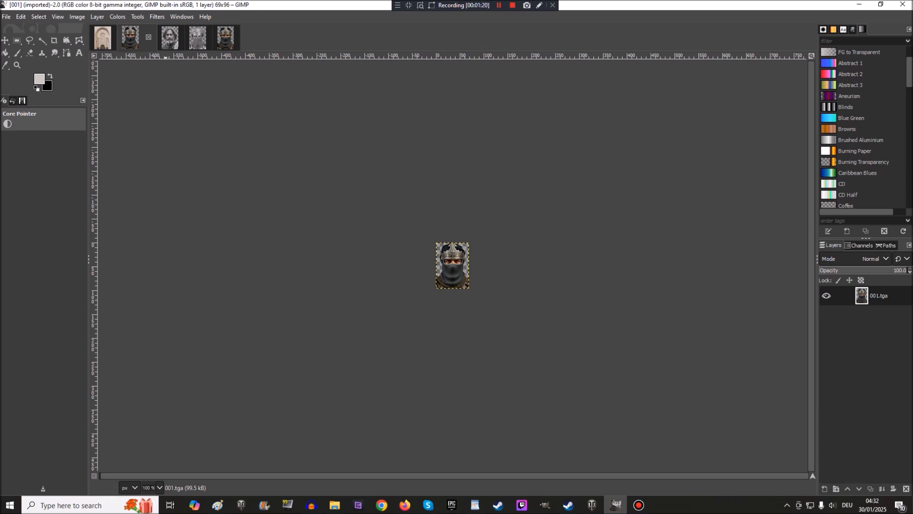
{"action": "left_click", "coordinate": [58, 17]}
{"action": "mouse_move", "coordinate": [114, 66]}
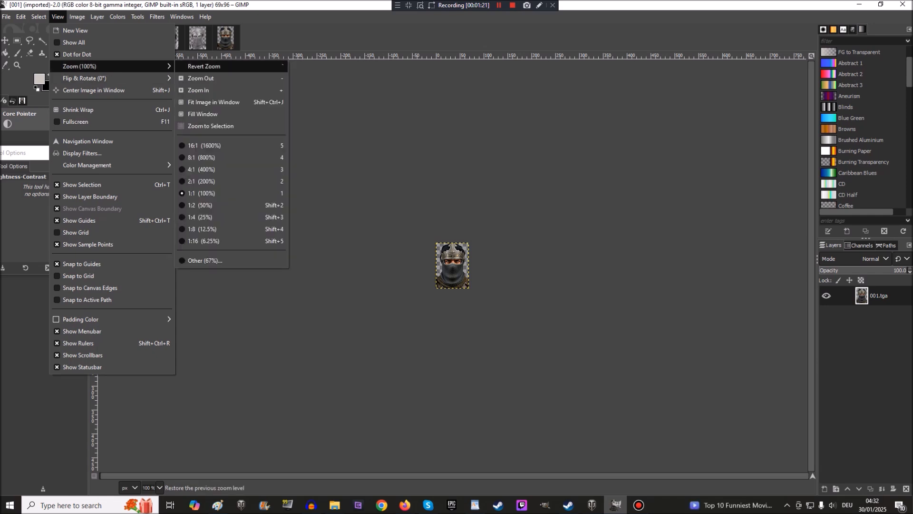
{"action": "left_click", "coordinate": [201, 181]}
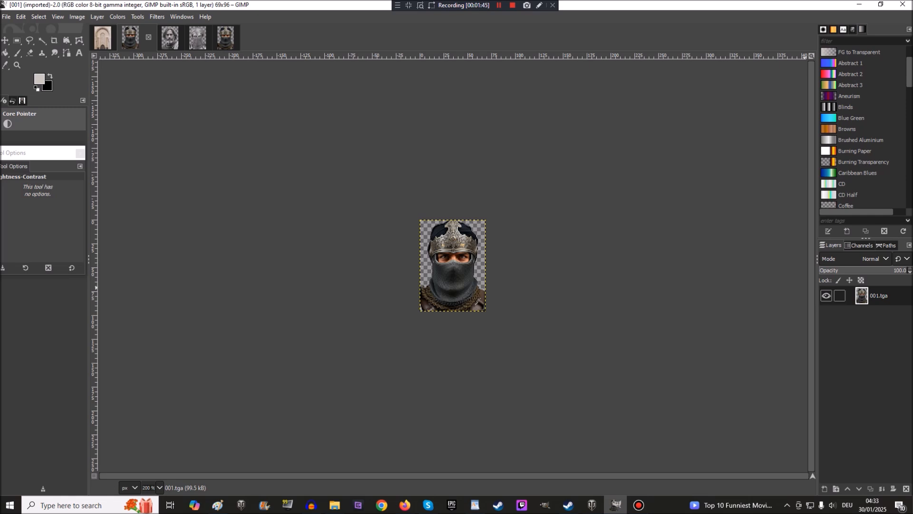
{"action": "right_click", "coordinate": [886, 296]}
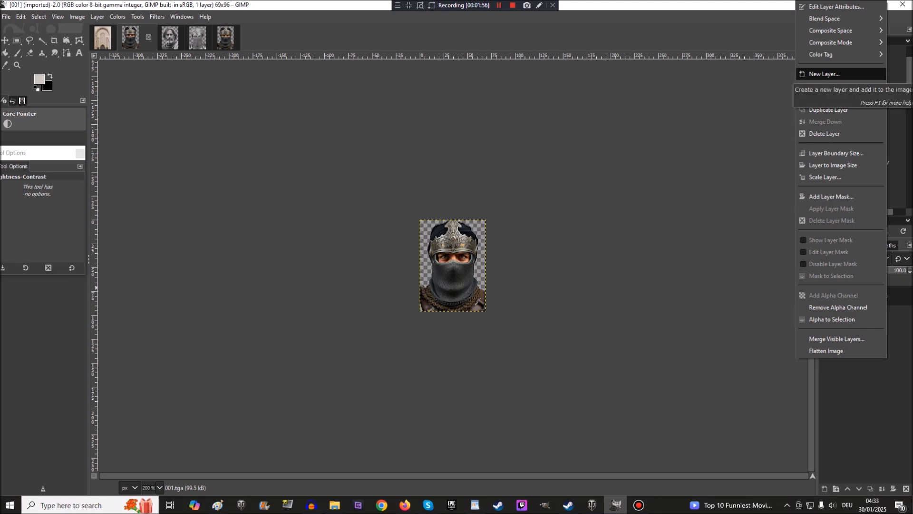
{"action": "left_click", "coordinate": [825, 74]}
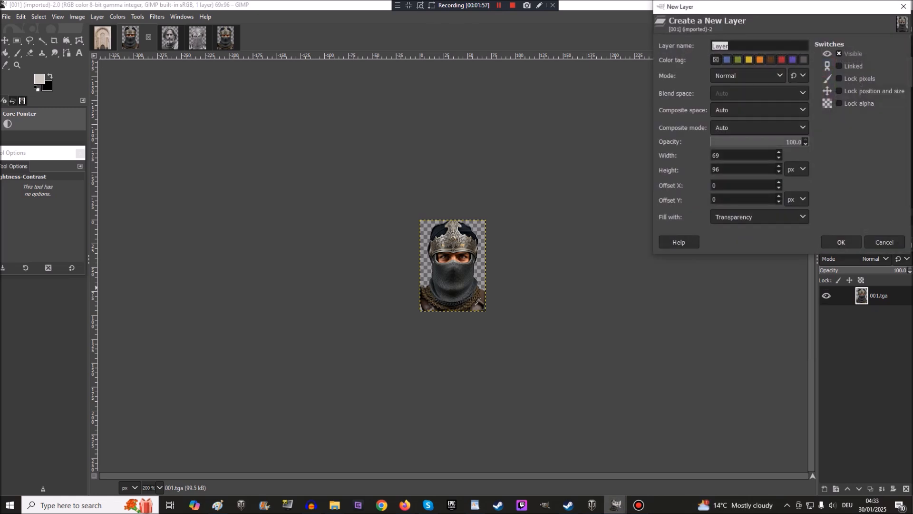
{"action": "key", "text": "Return"}
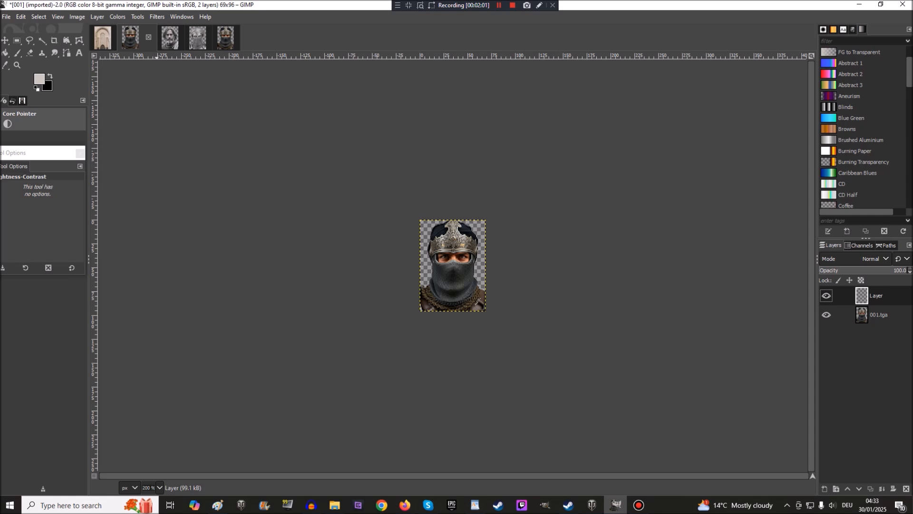
Step: Copy the mosque image, paste it into the 001 portrait and anchor it onto the new empty layer
{"action": "left_click", "coordinate": [102, 38]}
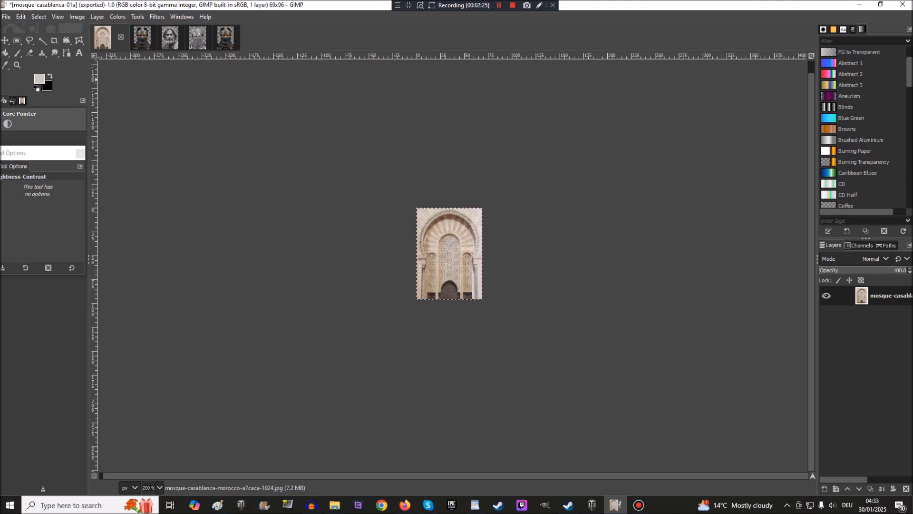
{"action": "left_click", "coordinate": [21, 16]}
{"action": "left_click", "coordinate": [38, 85]}
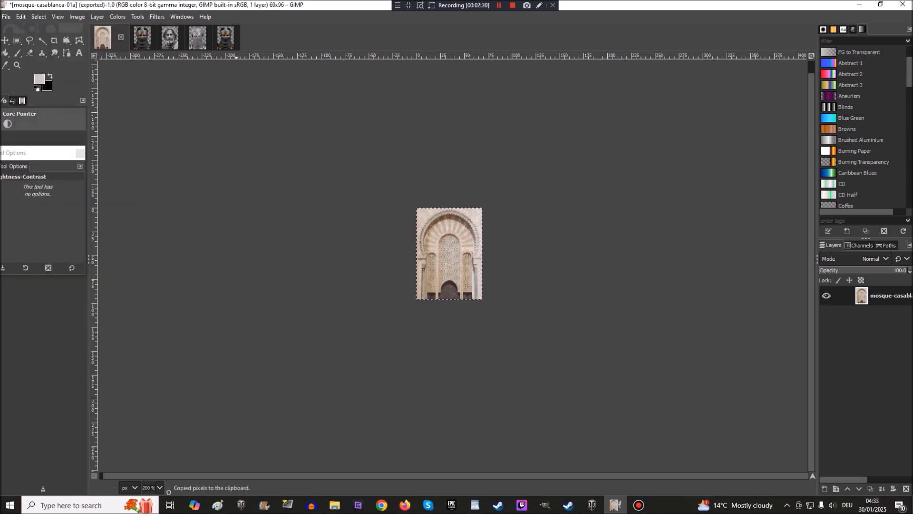
{"action": "left_click", "coordinate": [142, 38]}
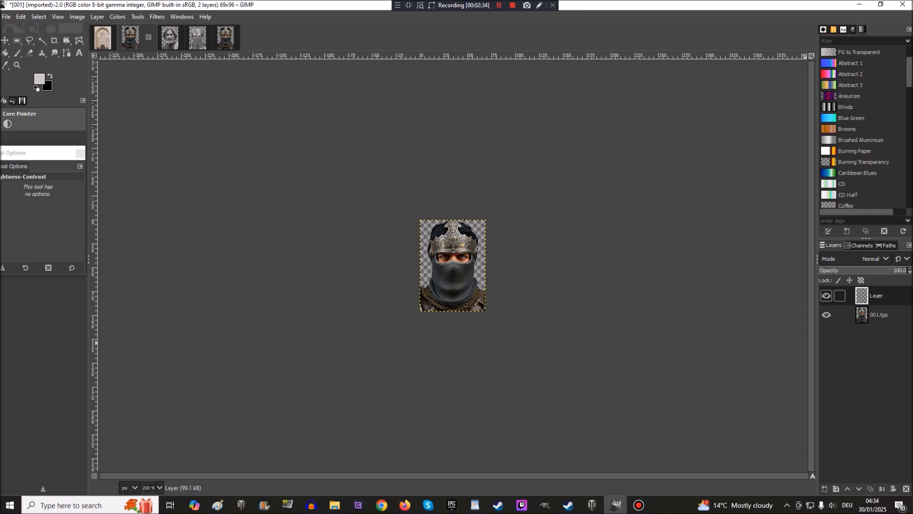
{"action": "left_click", "coordinate": [21, 17]}
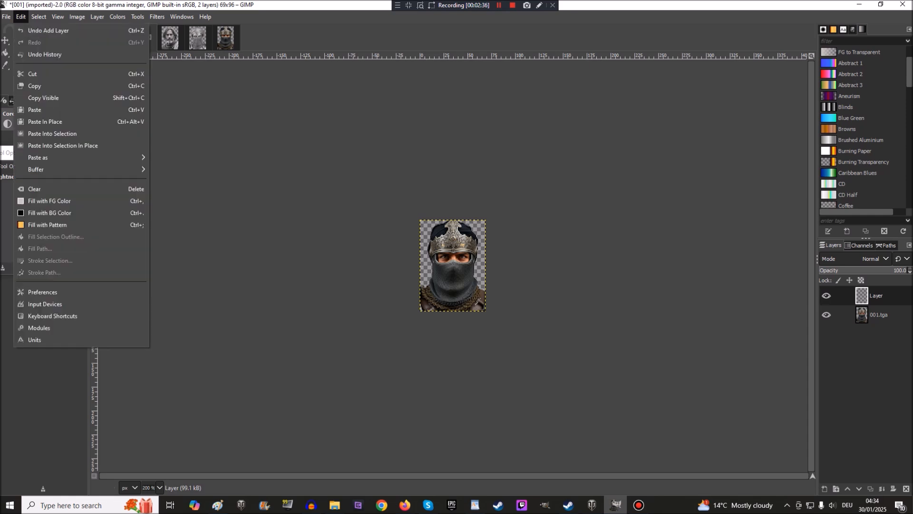
{"action": "left_click", "coordinate": [34, 109]}
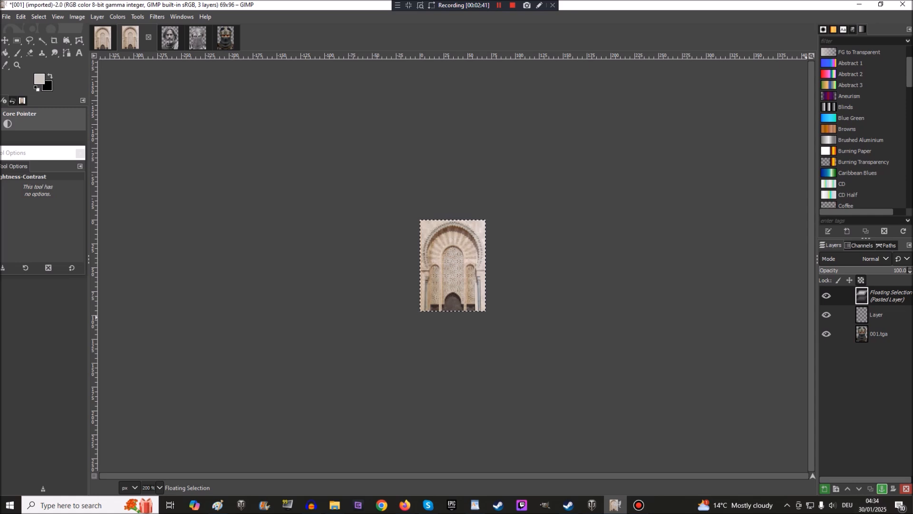
{"action": "left_click", "coordinate": [882, 489]}
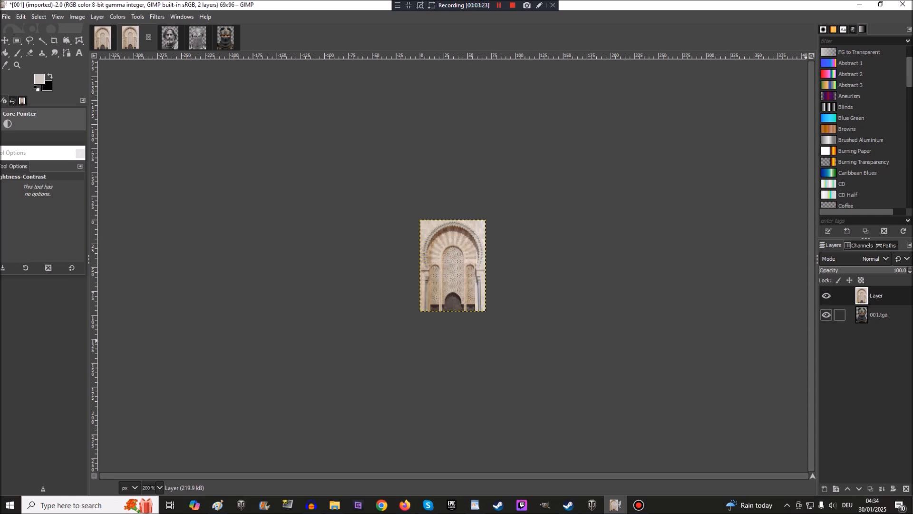
Step: Move the 001.tga layer above the mosque background layer and add a layer mask initialized from the layer's alpha channel
{"action": "left_click", "coordinate": [878, 315]}
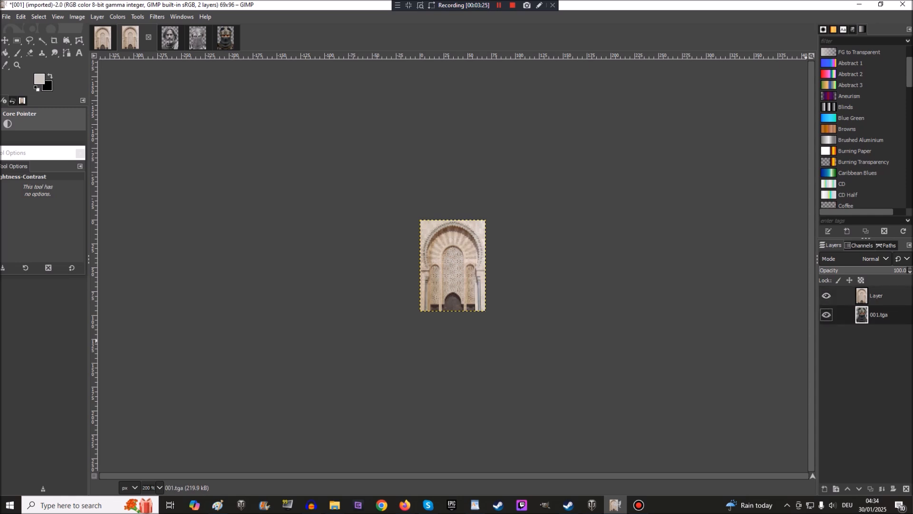
{"action": "left_click_drag", "start_coordinate": [878, 314], "coordinate": [878, 296]}
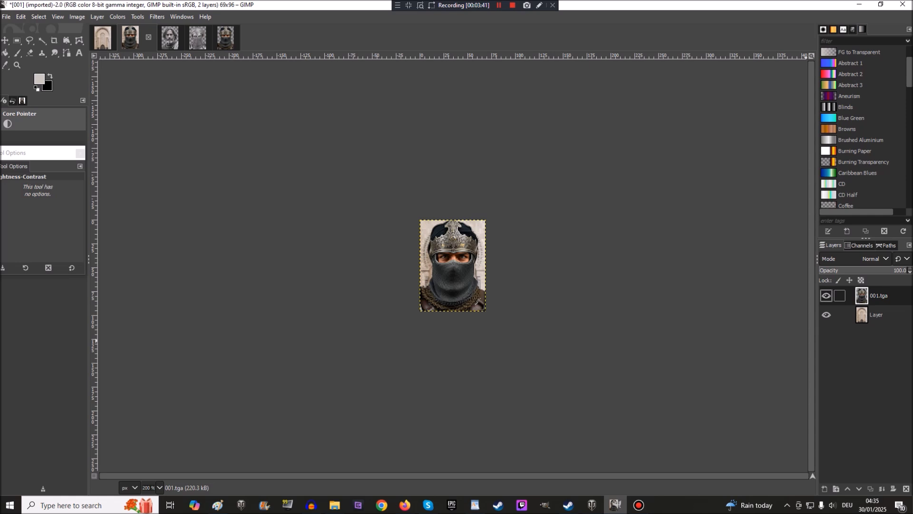
{"action": "right_click", "coordinate": [877, 296]}
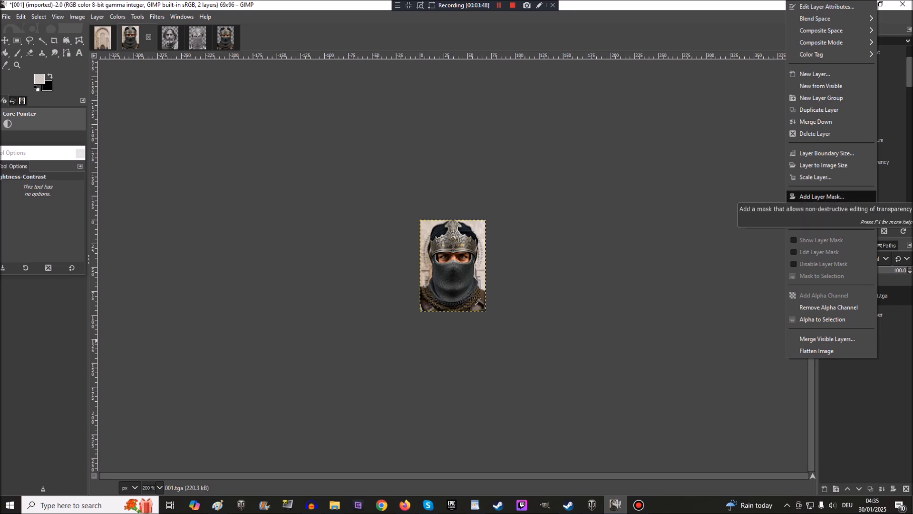
{"action": "left_click", "coordinate": [822, 197]}
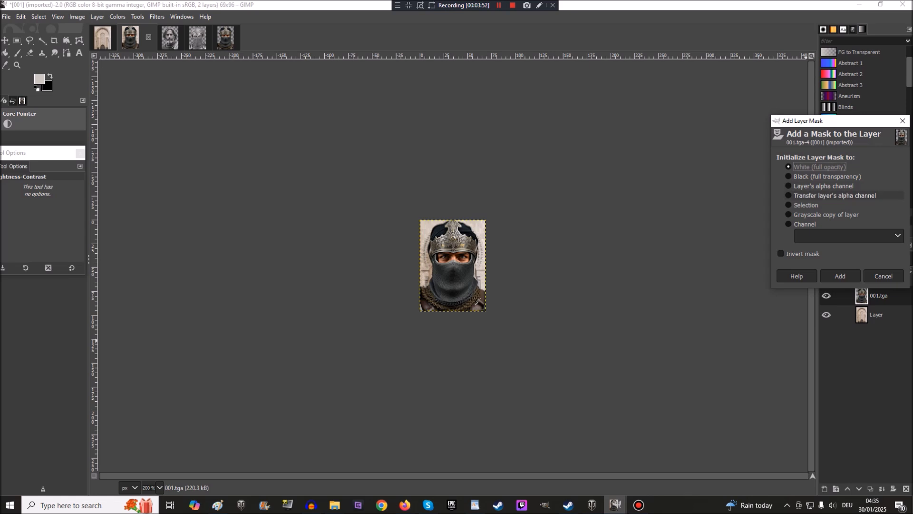
{"action": "left_click", "coordinate": [823, 186]}
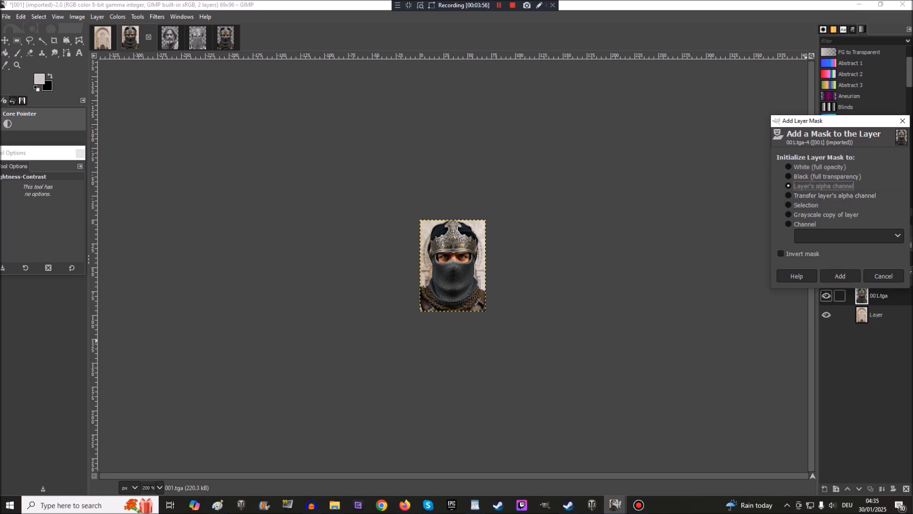
{"action": "key", "text": "Return"}
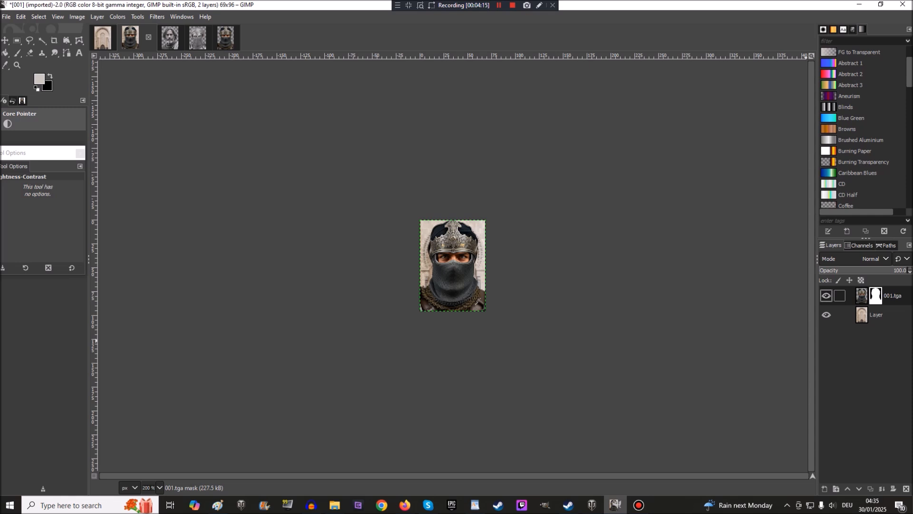
Step: Copy the entire layer mask of the 001.tga layer, and merge that layer down onto the mosque background layer
{"action": "key", "text": "ctrl+a"}
{"action": "key", "text": "ctrl+c"}
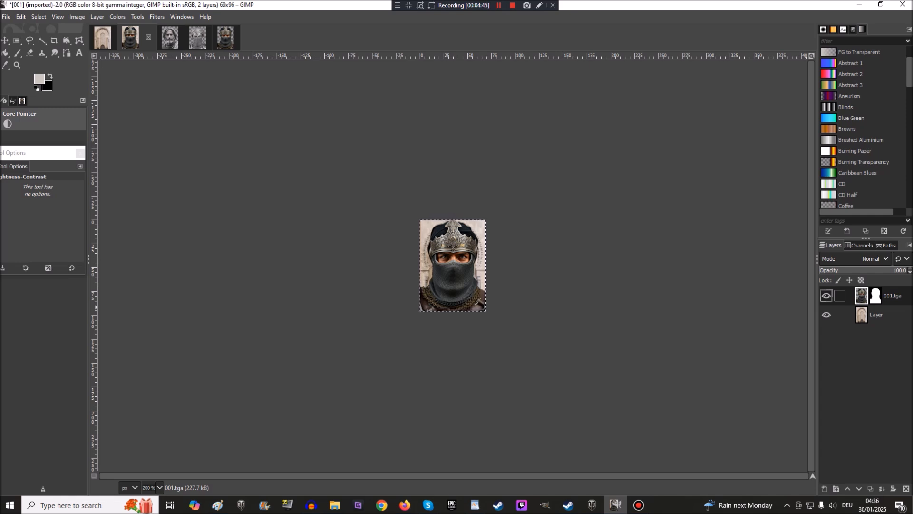
{"action": "right_click", "coordinate": [861, 295]}
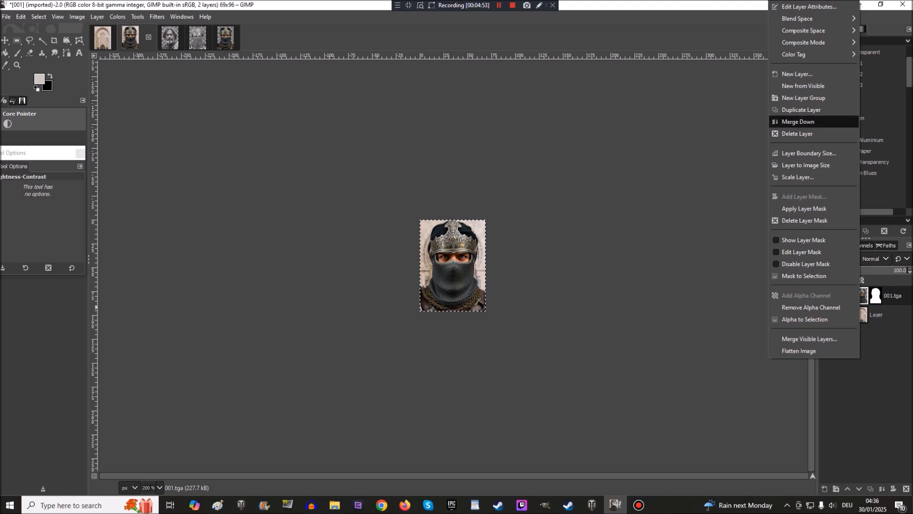
{"action": "left_click", "coordinate": [798, 122]}
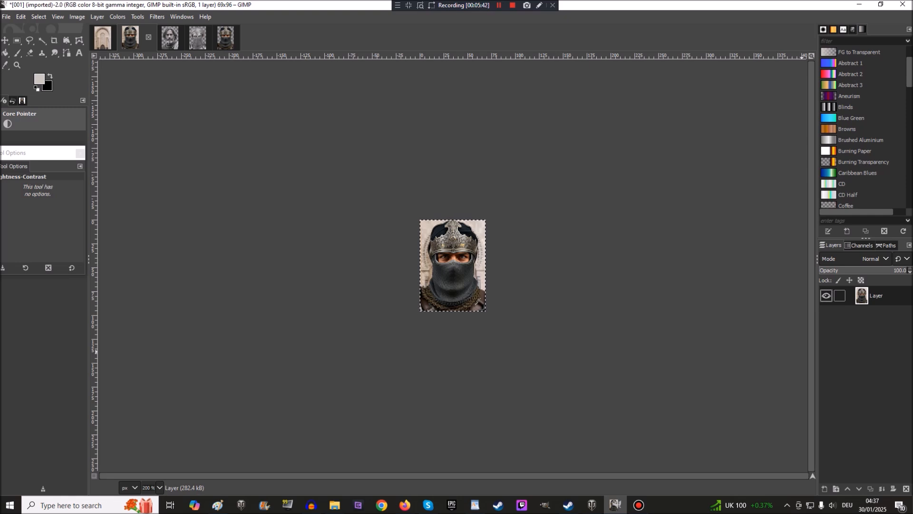
Step: Add a layer mask to the merged portrait layer, initialized by transferring the layer's alpha channel
{"action": "right_click", "coordinate": [890, 297]}
{"action": "left_click", "coordinate": [835, 196]}
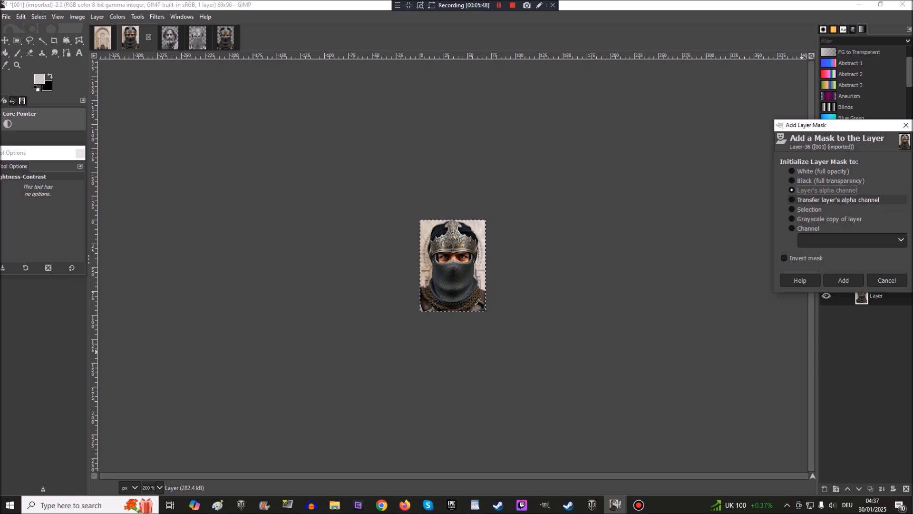
{"action": "left_click", "coordinate": [838, 199]}
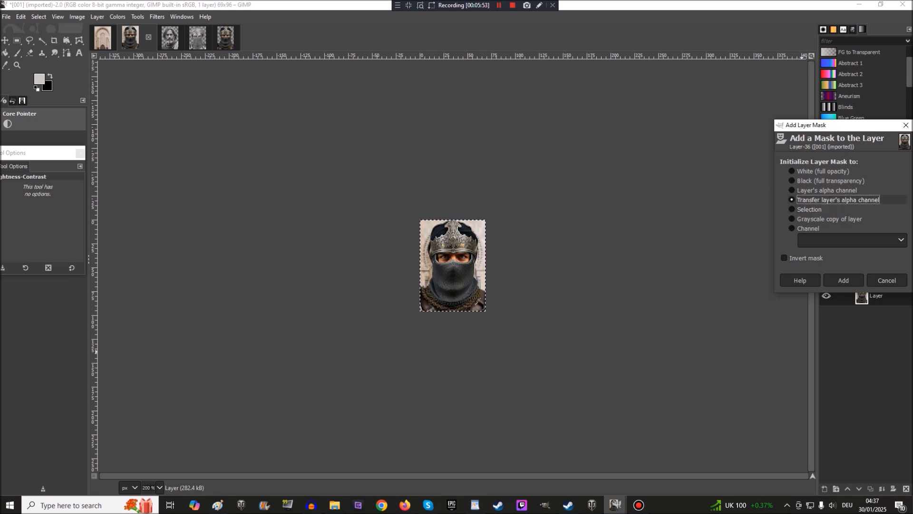
{"action": "left_click", "coordinate": [843, 280]}
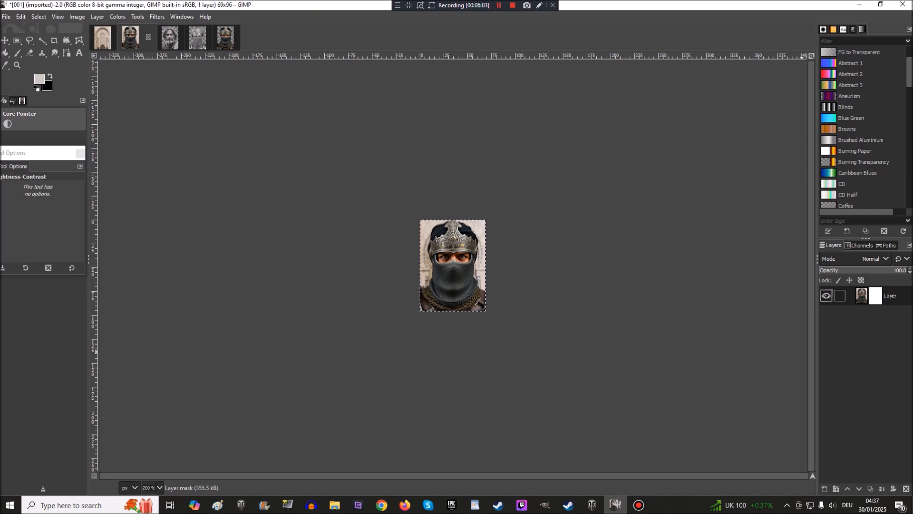
Step: Paste the copied silhouette mask into the merged layer's new mask, anchor it, and apply the layer mask
{"action": "key", "text": "ctrl+v"}
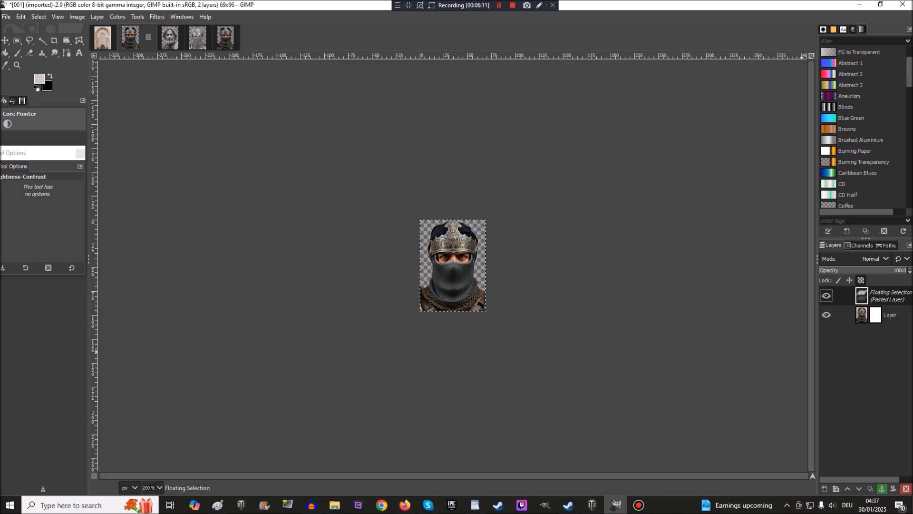
{"action": "left_click", "coordinate": [882, 488]}
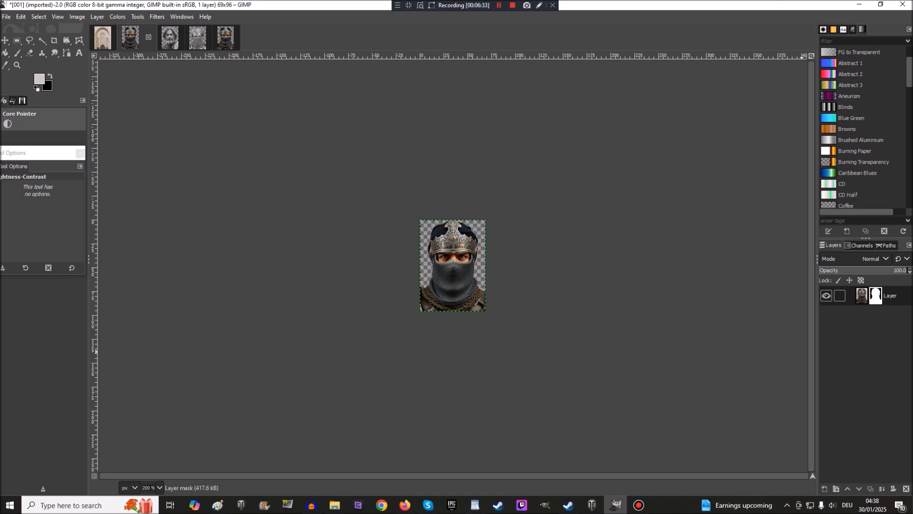
{"action": "right_click", "coordinate": [896, 295]}
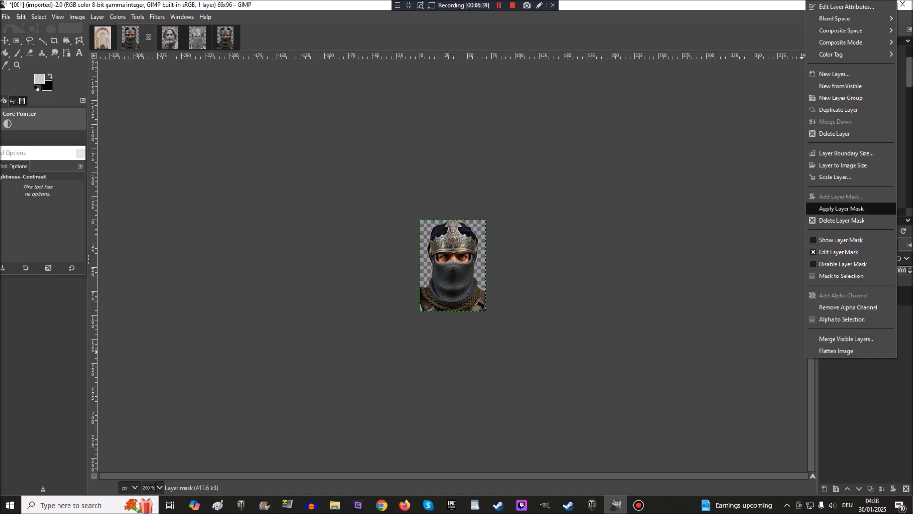
{"action": "left_click", "coordinate": [841, 208]}
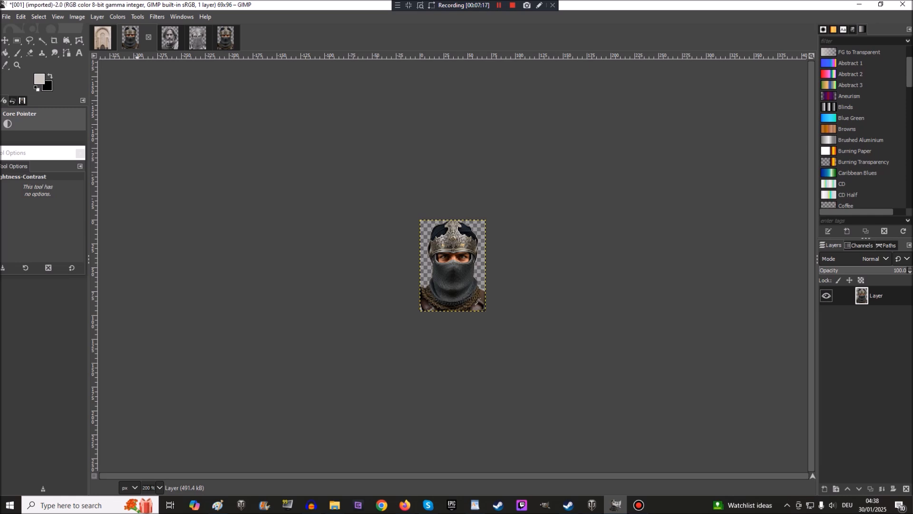
Step: Export the composited portrait as 001.tga in the best Kharezm folder, replacing the existing file, with RLE compression and bottom-left origin
{"action": "left_click", "coordinate": [6, 16]}
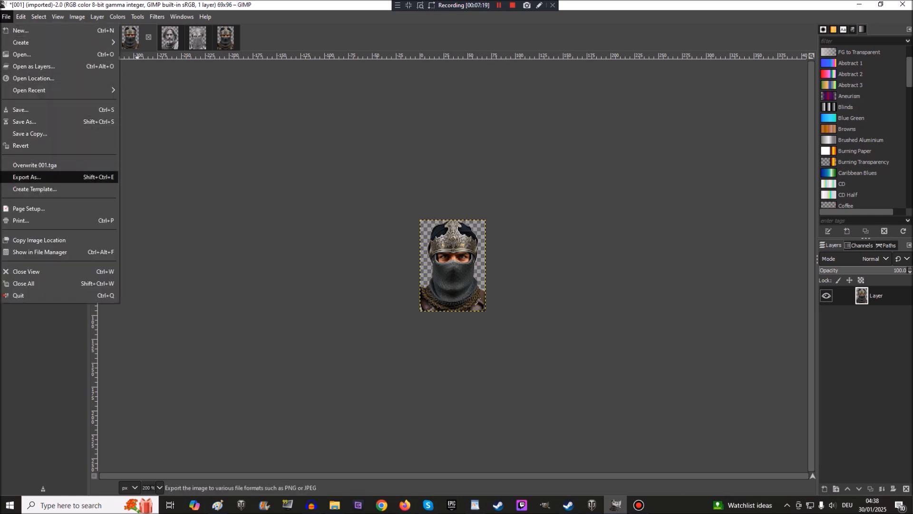
{"action": "left_click", "coordinate": [33, 177]}
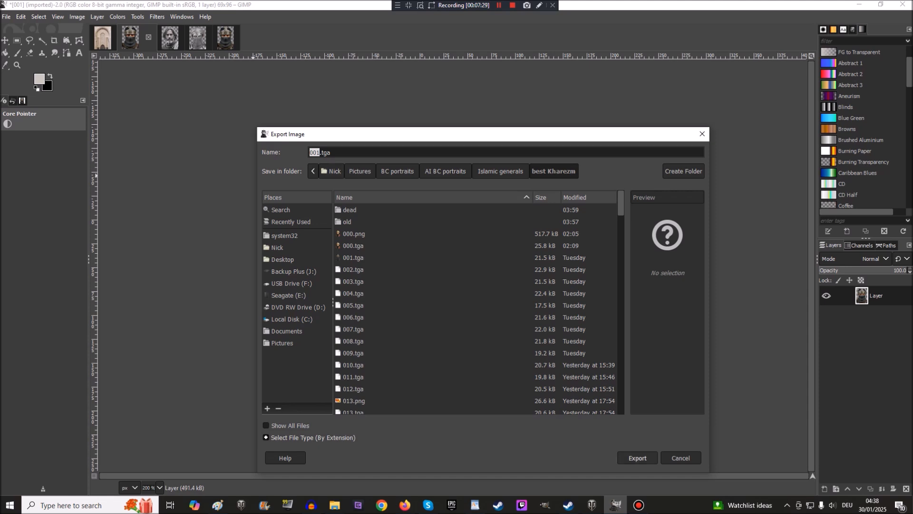
{"action": "left_click", "coordinate": [637, 457]}
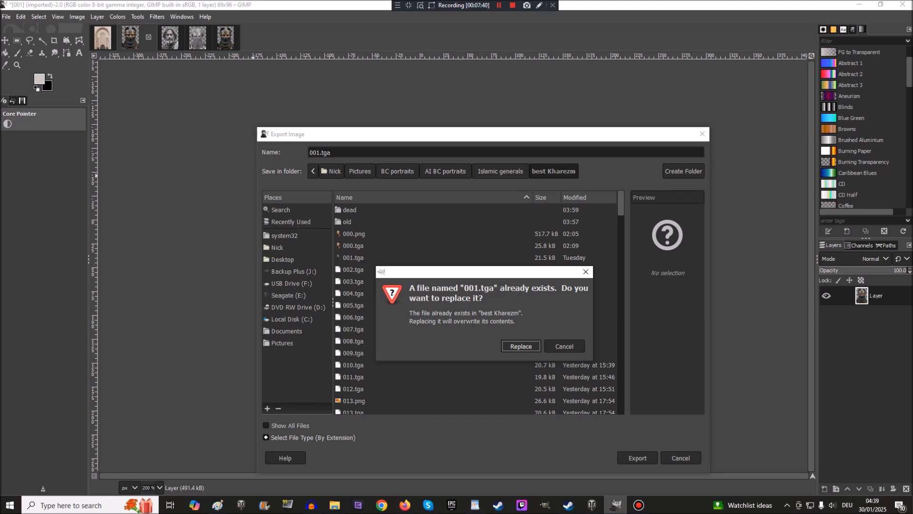
{"action": "key", "text": "Return"}
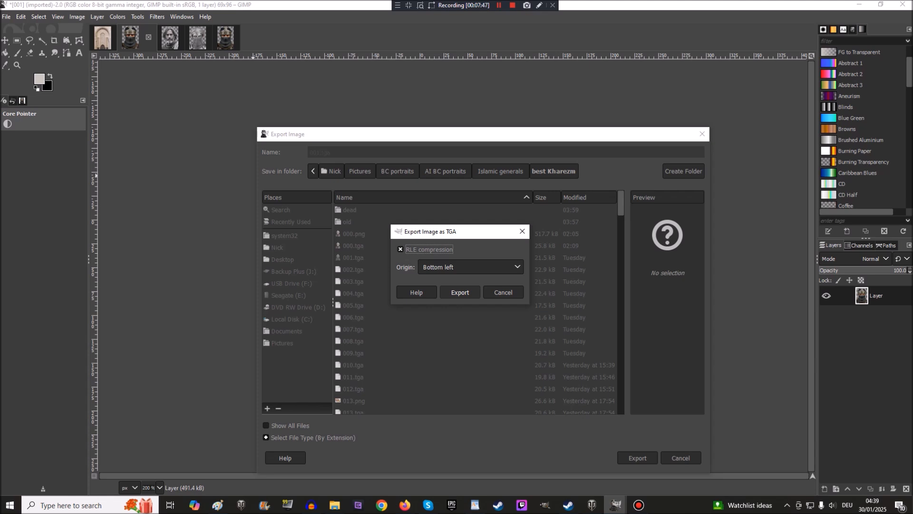
{"action": "left_click", "coordinate": [459, 292]}
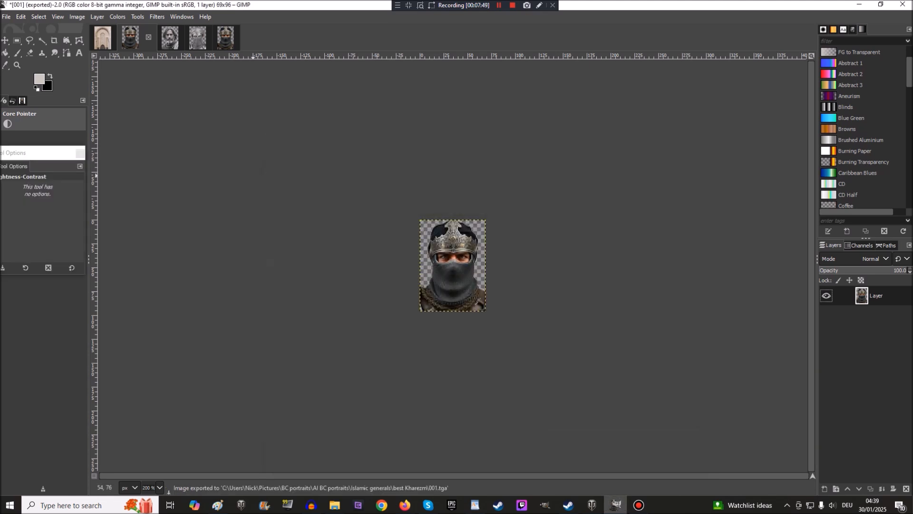